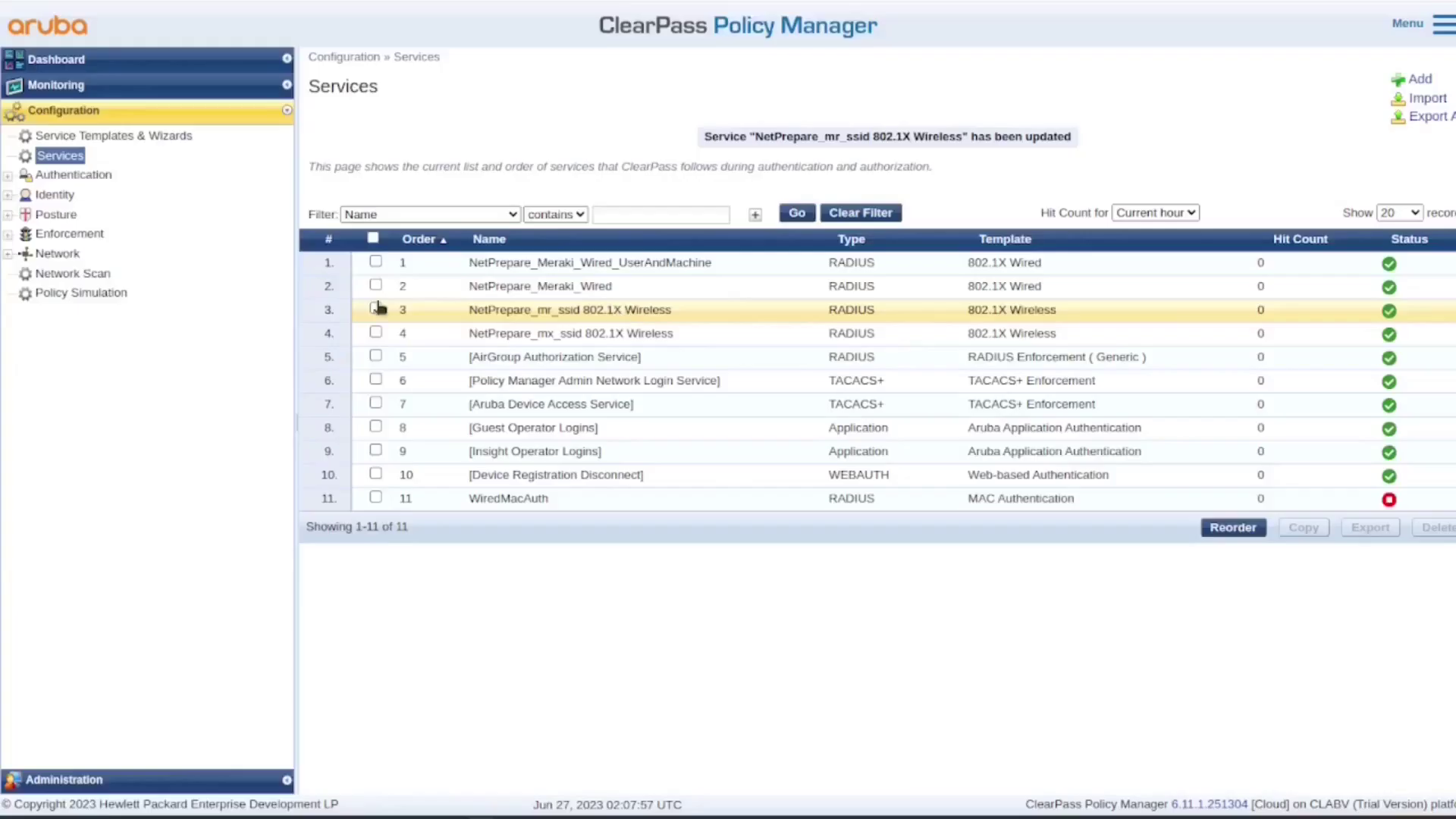
Step: Copy the mr_ssid wireless service and rename the copy MR_802.1X Wireless_UserAndMachine
{"action": "left_click", "coordinate": [376, 310]}
{"action": "left_click", "coordinate": [1308, 528]}
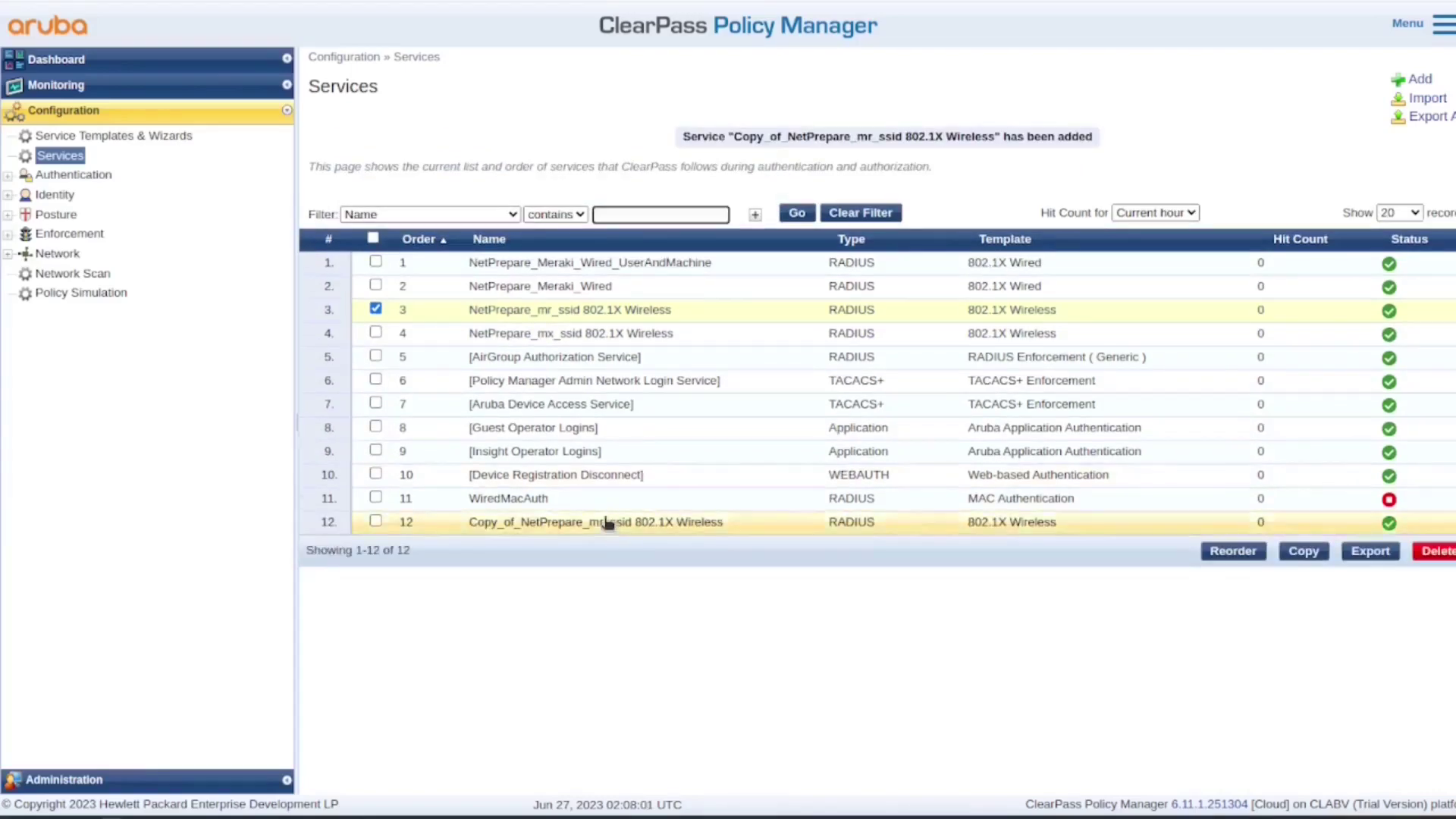
{"action": "left_click", "coordinate": [604, 519]}
{"action": "left_click", "coordinate": [412, 115]}
{"action": "triple_click", "coordinate": [603, 147]}
{"action": "type", "text": "NetPrepare_mr_ssid 802.1X Wireless"}
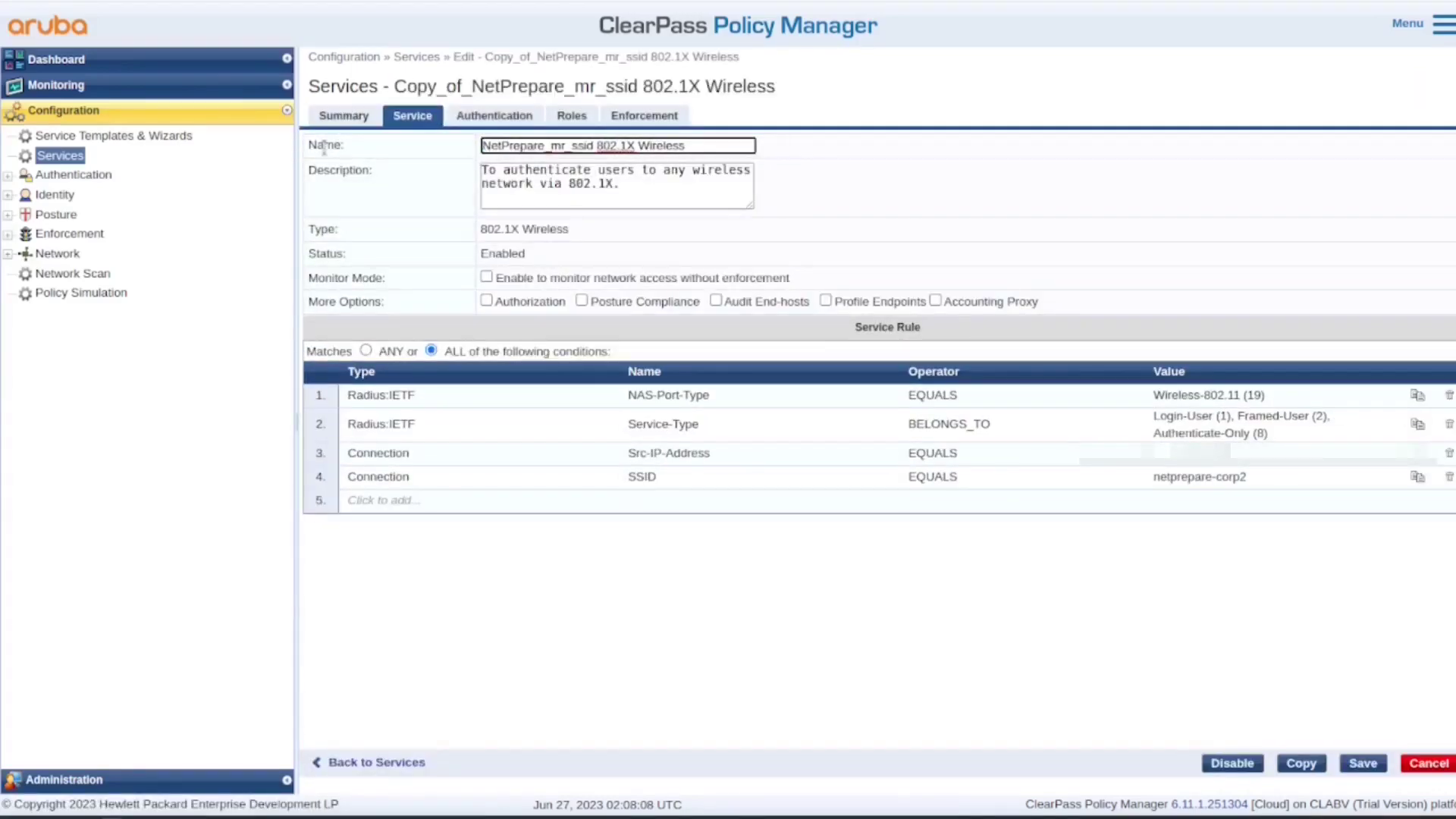
{"action": "type", "text": "_uS"}
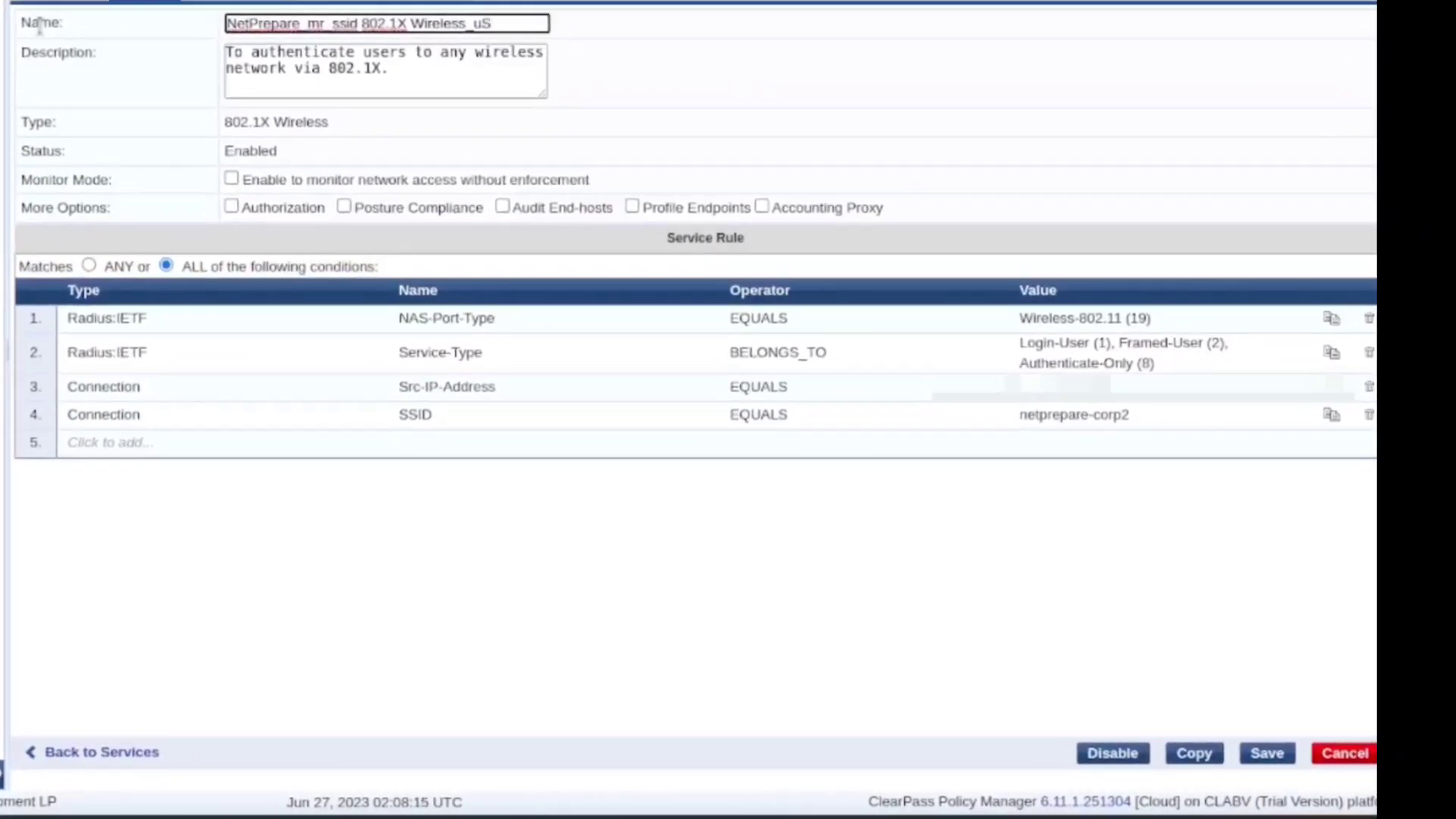
{"action": "type", "text": "ERMachine"}
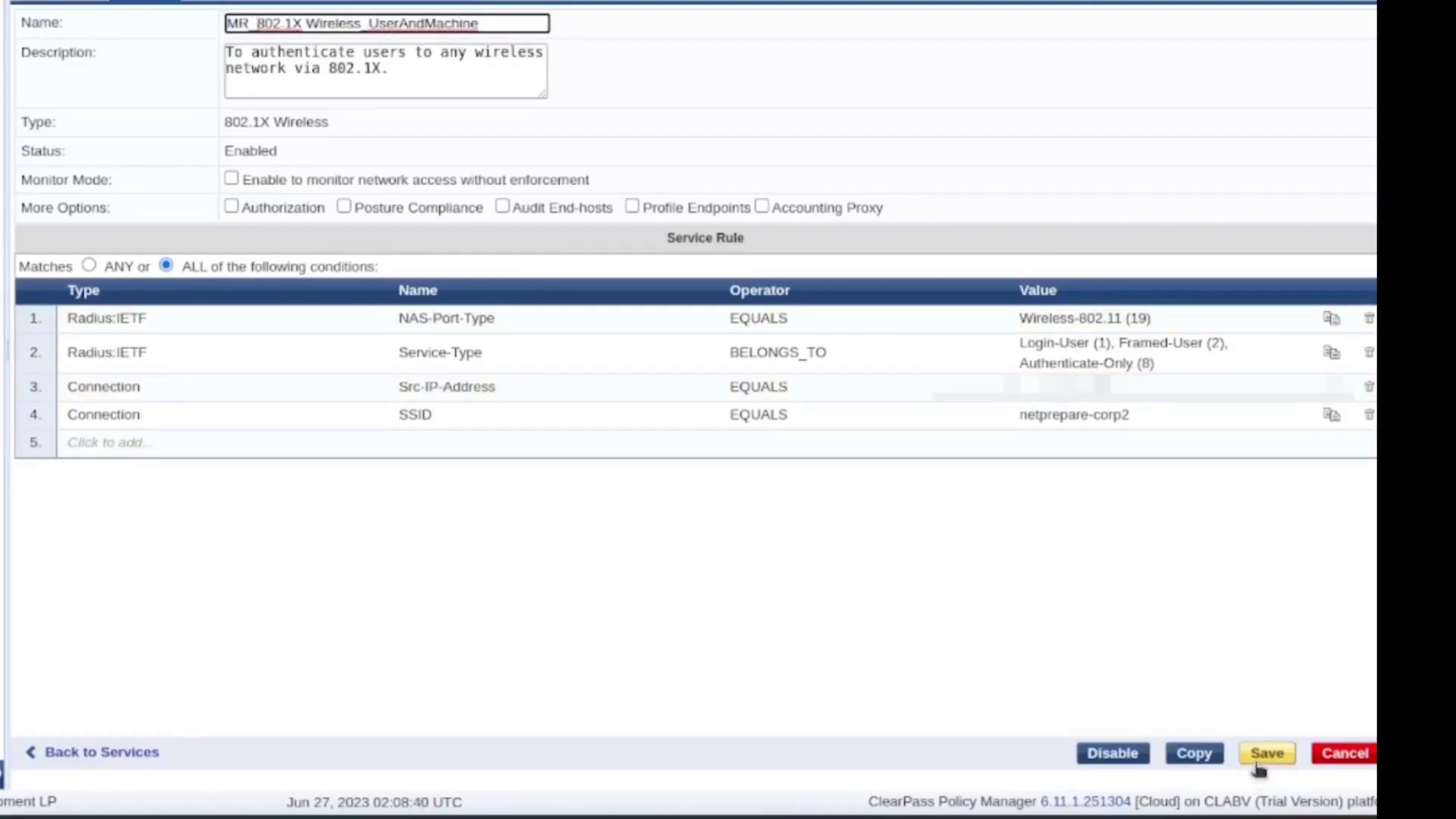
{"action": "left_click", "coordinate": [1265, 757]}
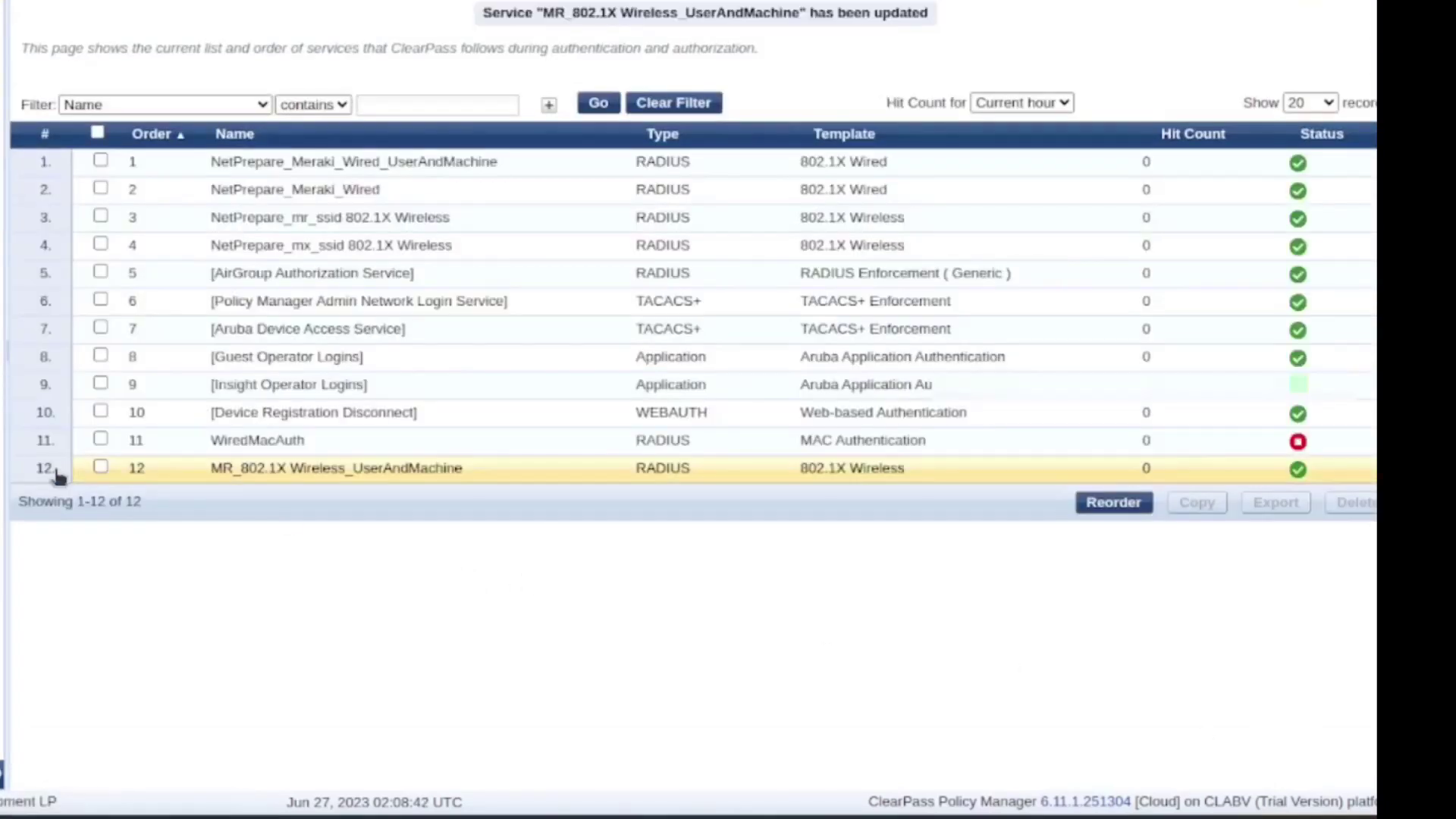
Step: Move MR_802.1X Wireless_UserAndMachine to first place in the service order
{"action": "left_click", "coordinate": [1113, 502]}
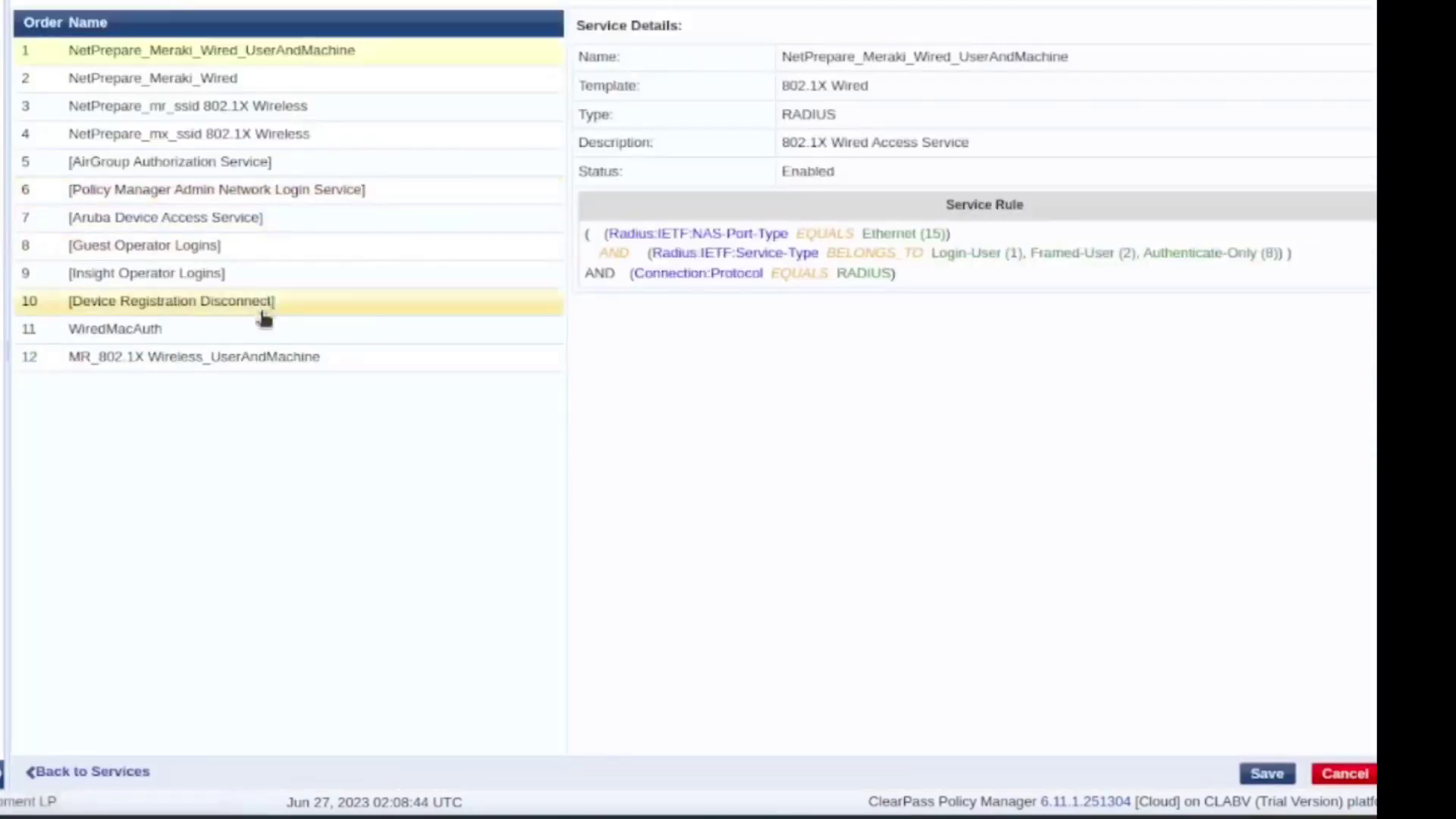
{"action": "left_click_drag", "start_coordinate": [194, 356], "coordinate": [277, 41]}
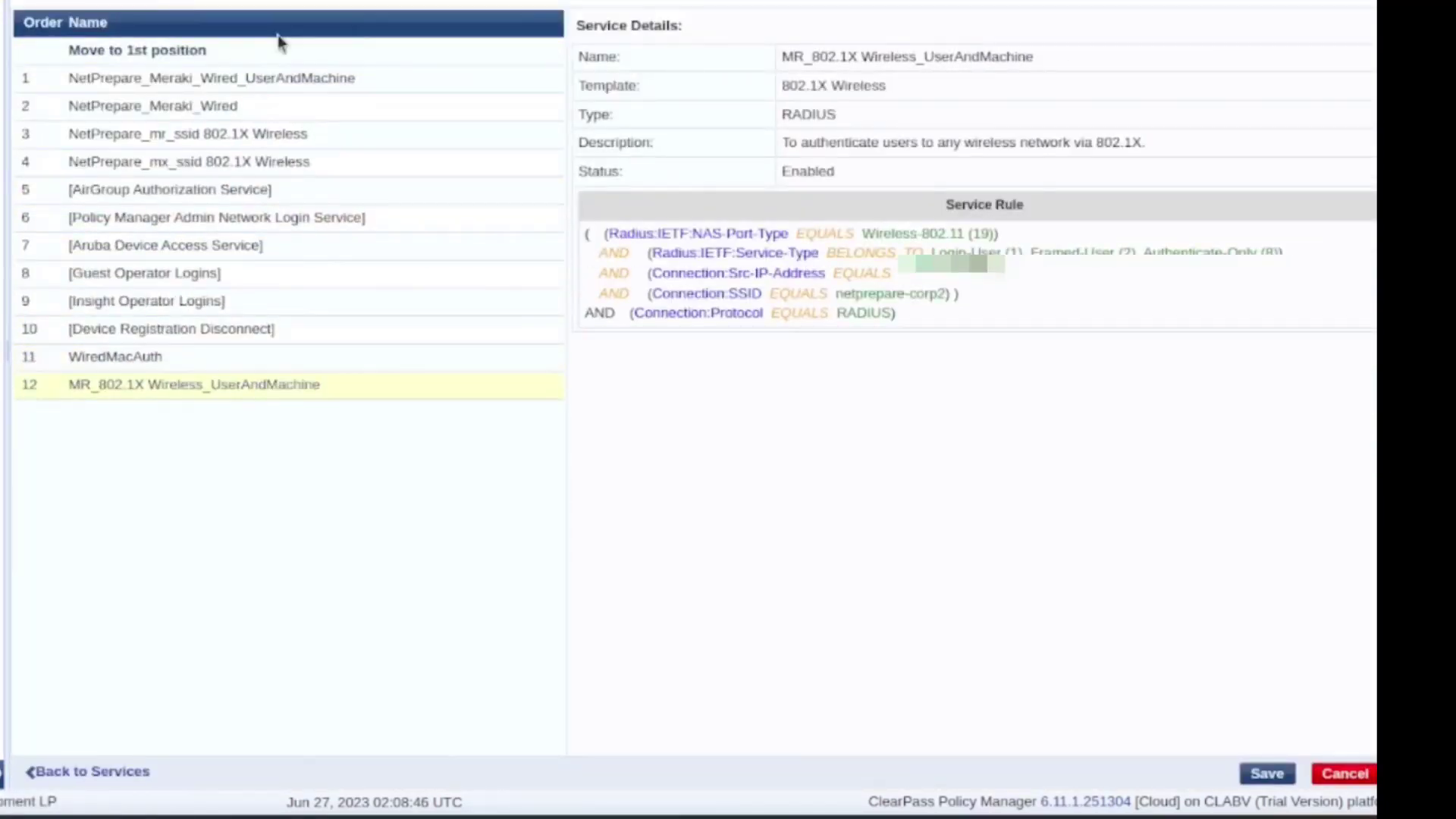
{"action": "left_click", "coordinate": [1283, 781]}
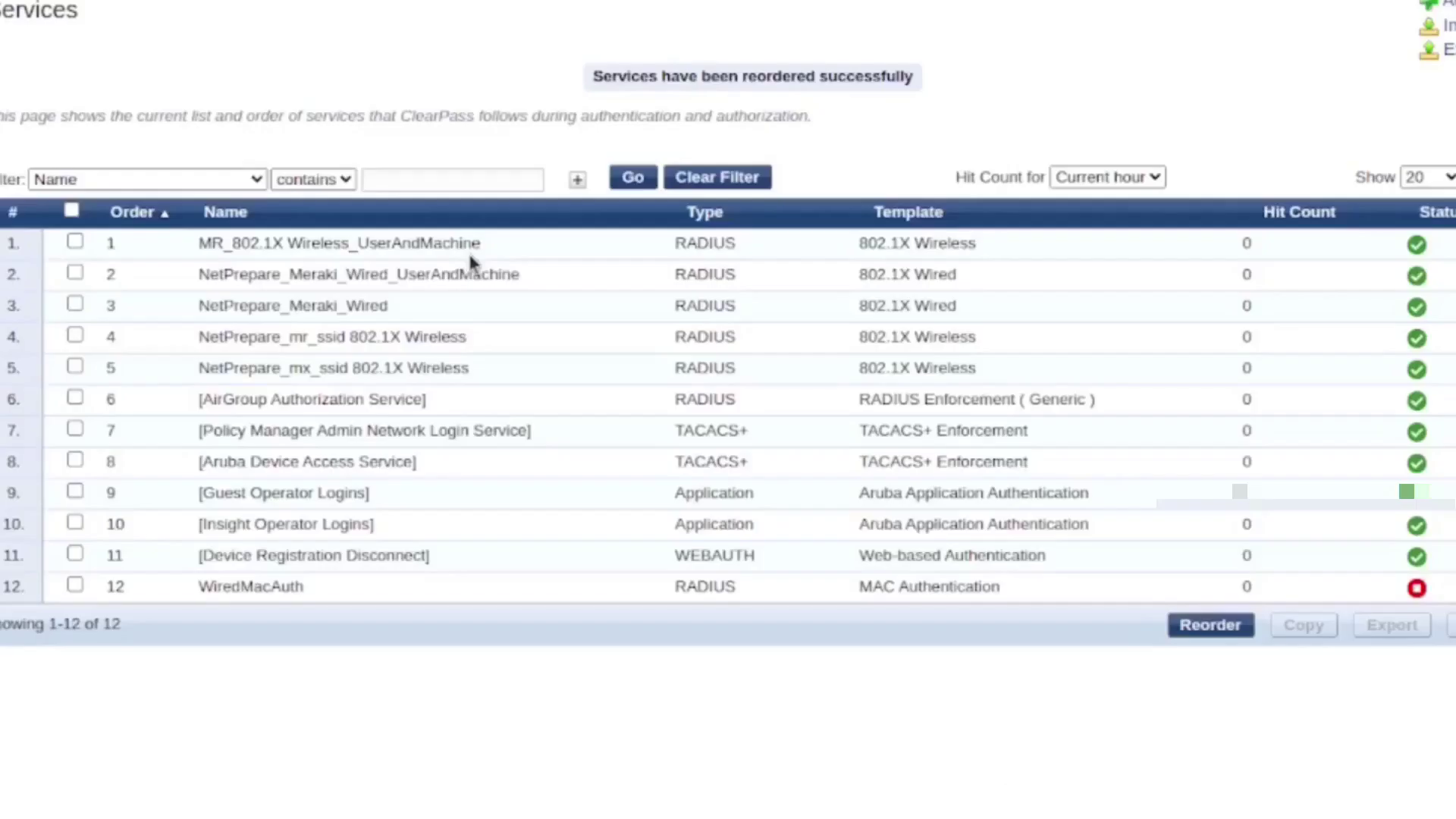
Step: Check the new service's authentication methods and its NetPrepare_Corp_role role mapping policy
{"action": "left_click", "coordinate": [469, 251]}
{"action": "left_click", "coordinate": [188, 51]}
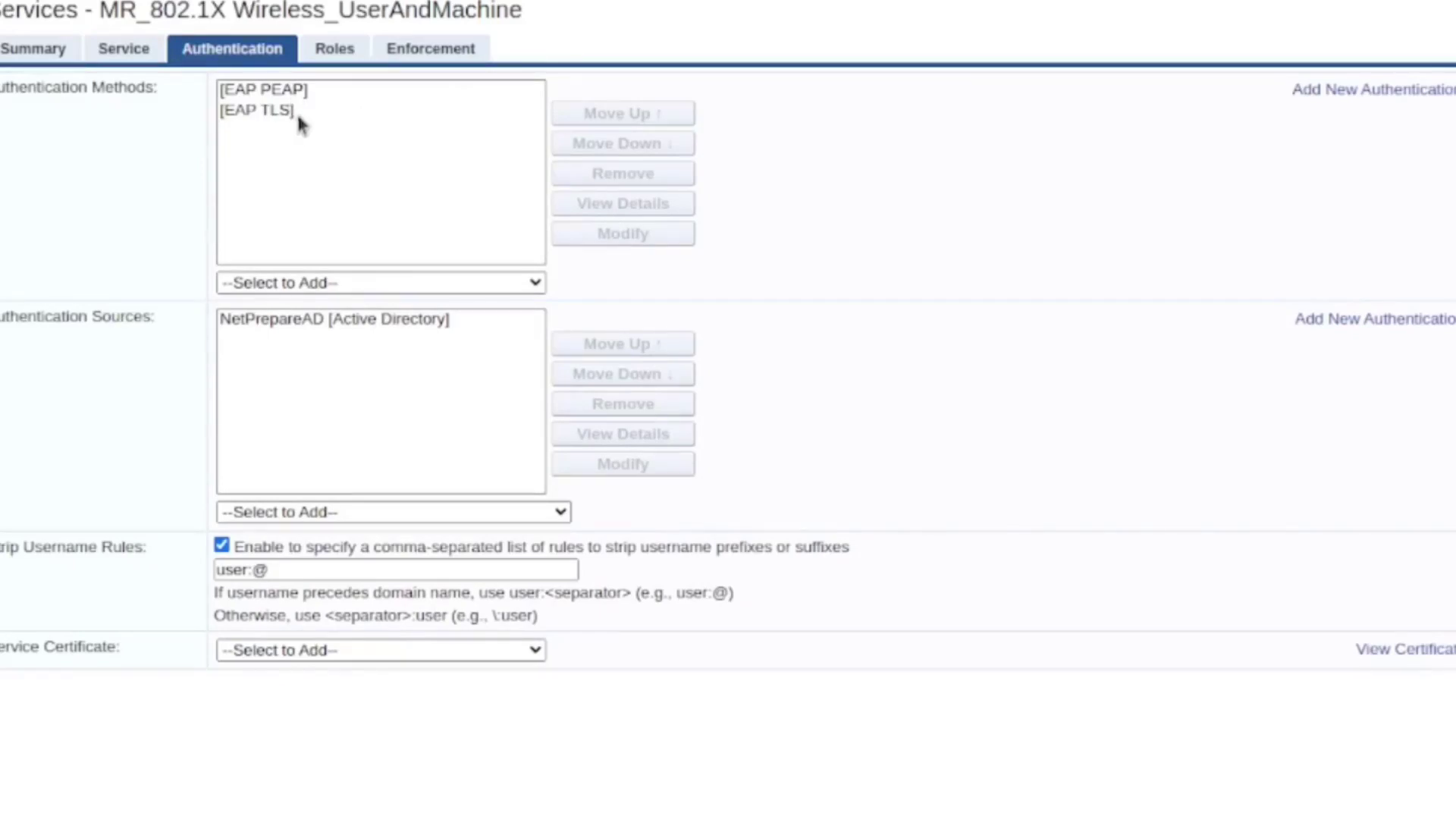
{"action": "left_click", "coordinate": [341, 53]}
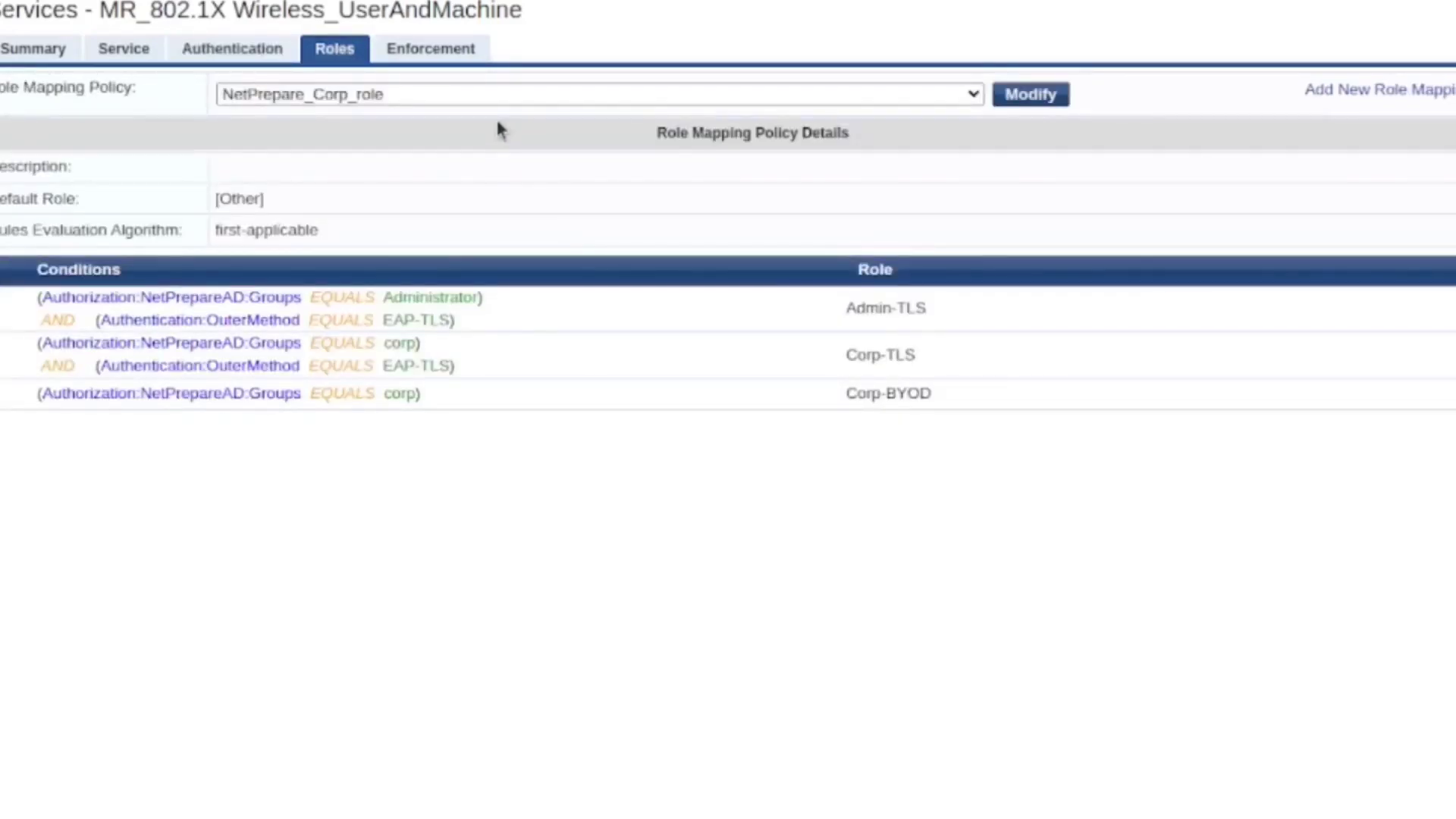
{"action": "left_click", "coordinate": [1030, 95]}
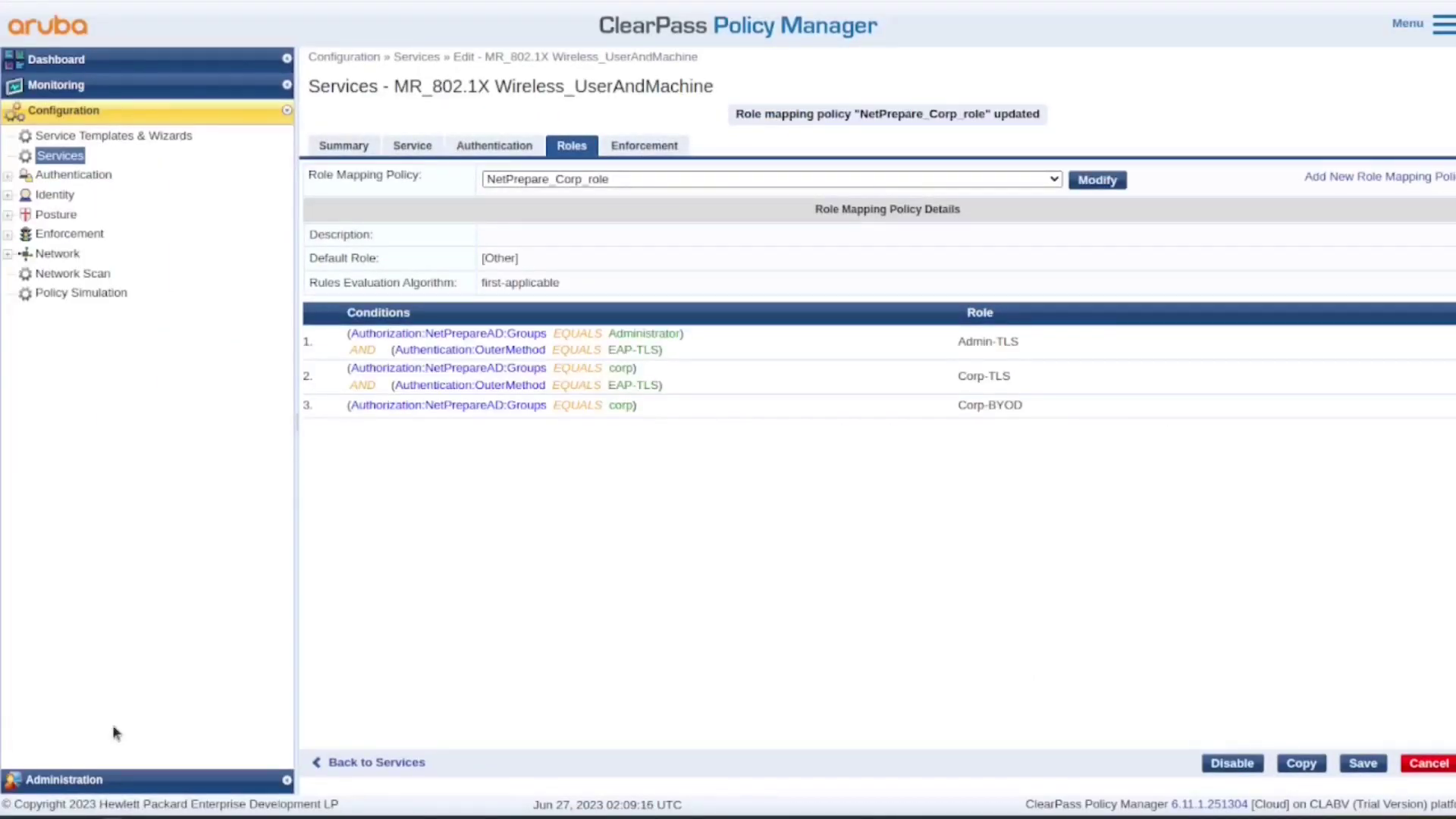
{"action": "left_click", "coordinate": [69, 225]}
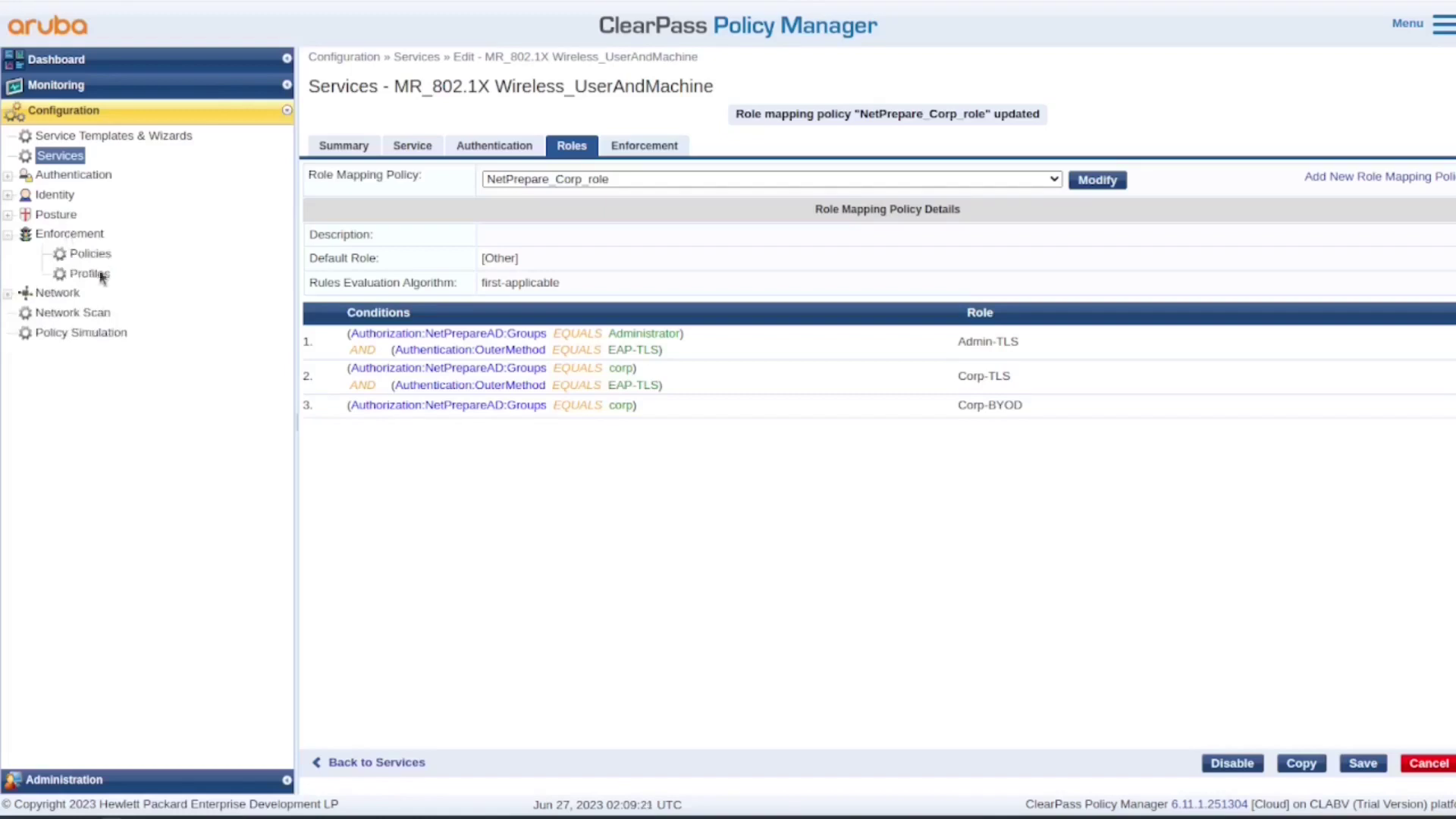
{"action": "left_click", "coordinate": [55, 195]}
Step: Add a role mapping named Wireless_UerAndMachin with default role [Other]
{"action": "left_click", "coordinate": [86, 293]}
{"action": "left_click", "coordinate": [859, 200]}
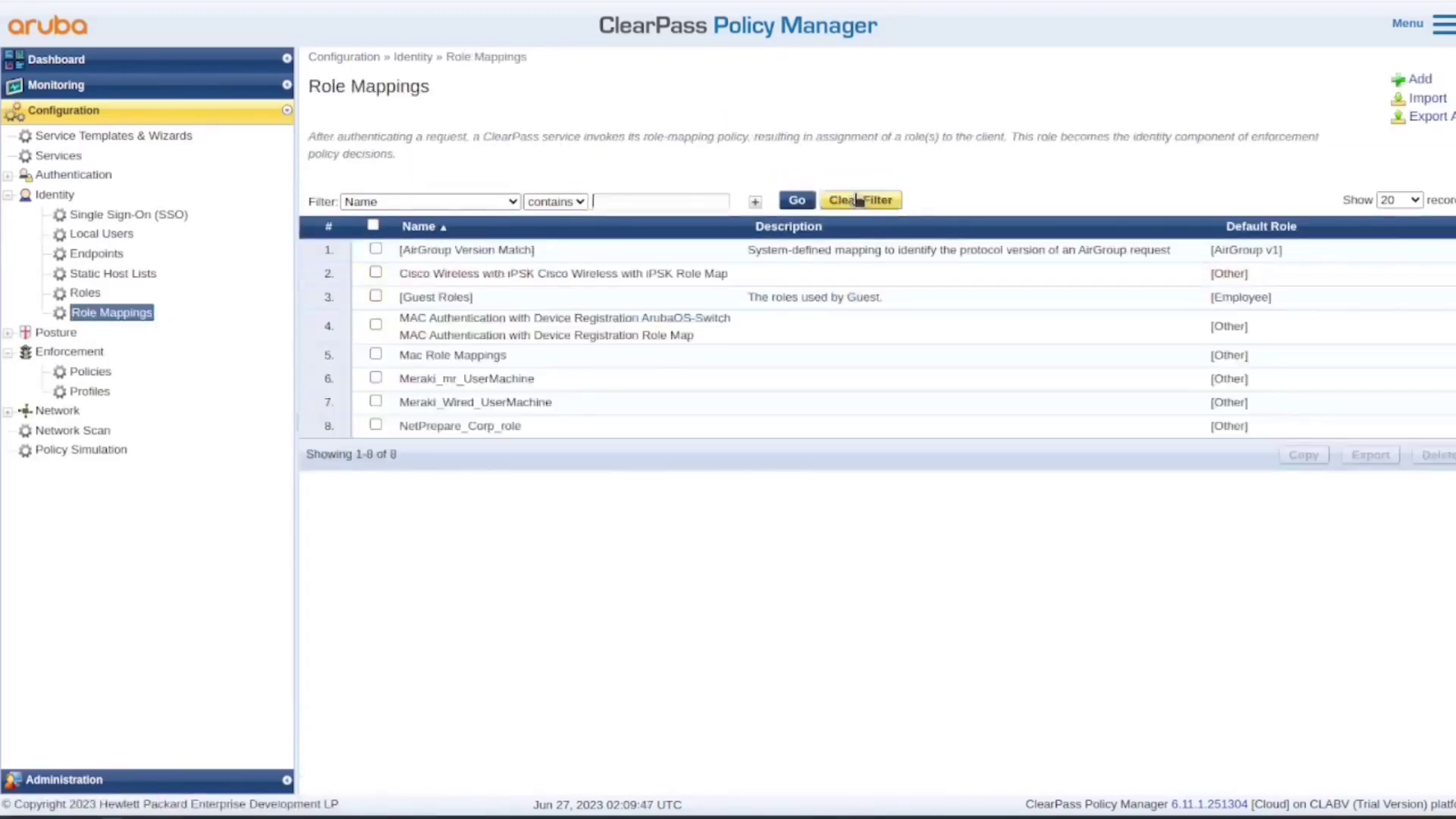
{"action": "left_click", "coordinate": [571, 234]}
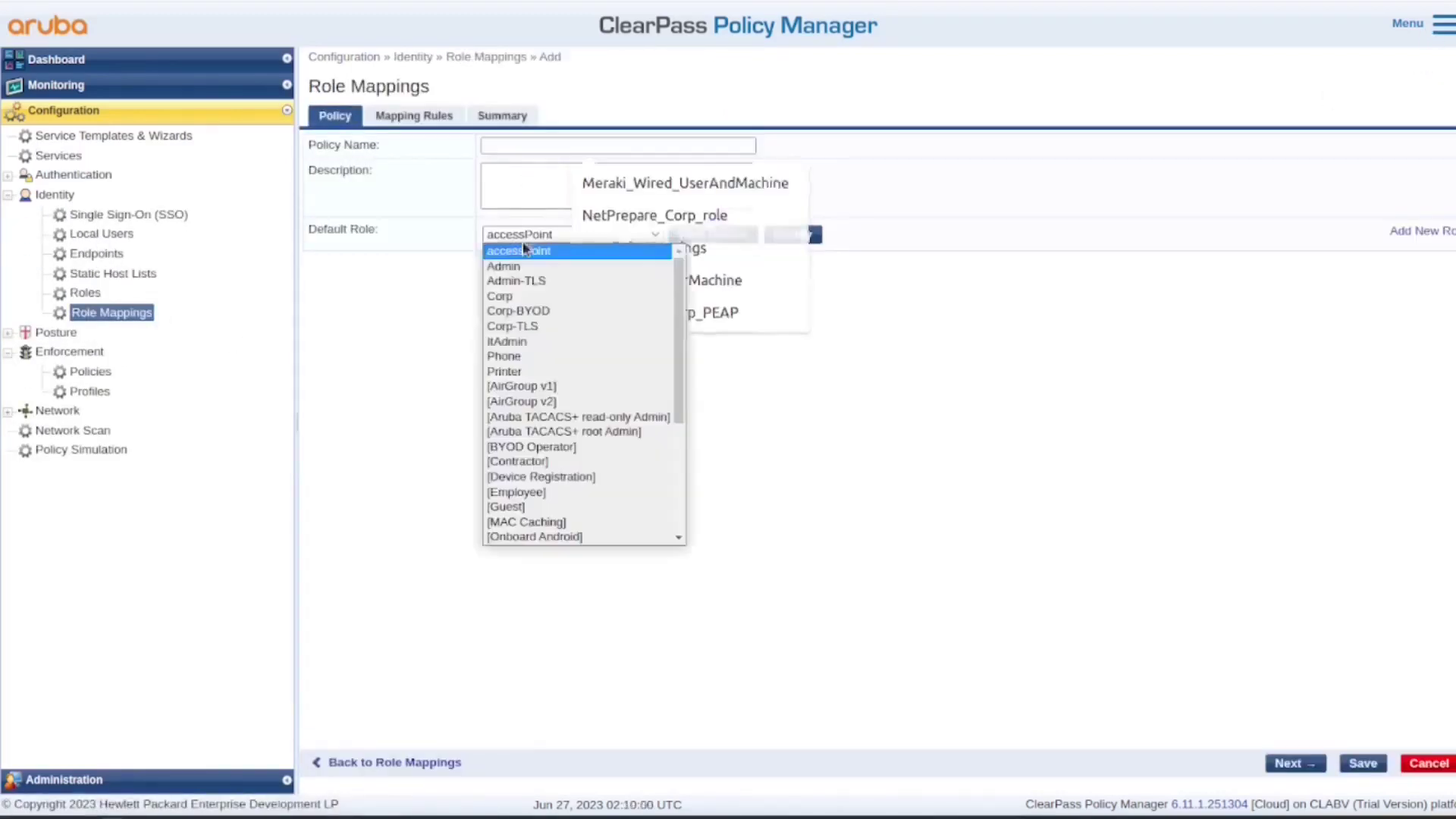
{"action": "scroll", "coordinate": [554, 433], "scroll_direction": "down", "scroll_amount": 4}
{"action": "left_click", "coordinate": [553, 434]}
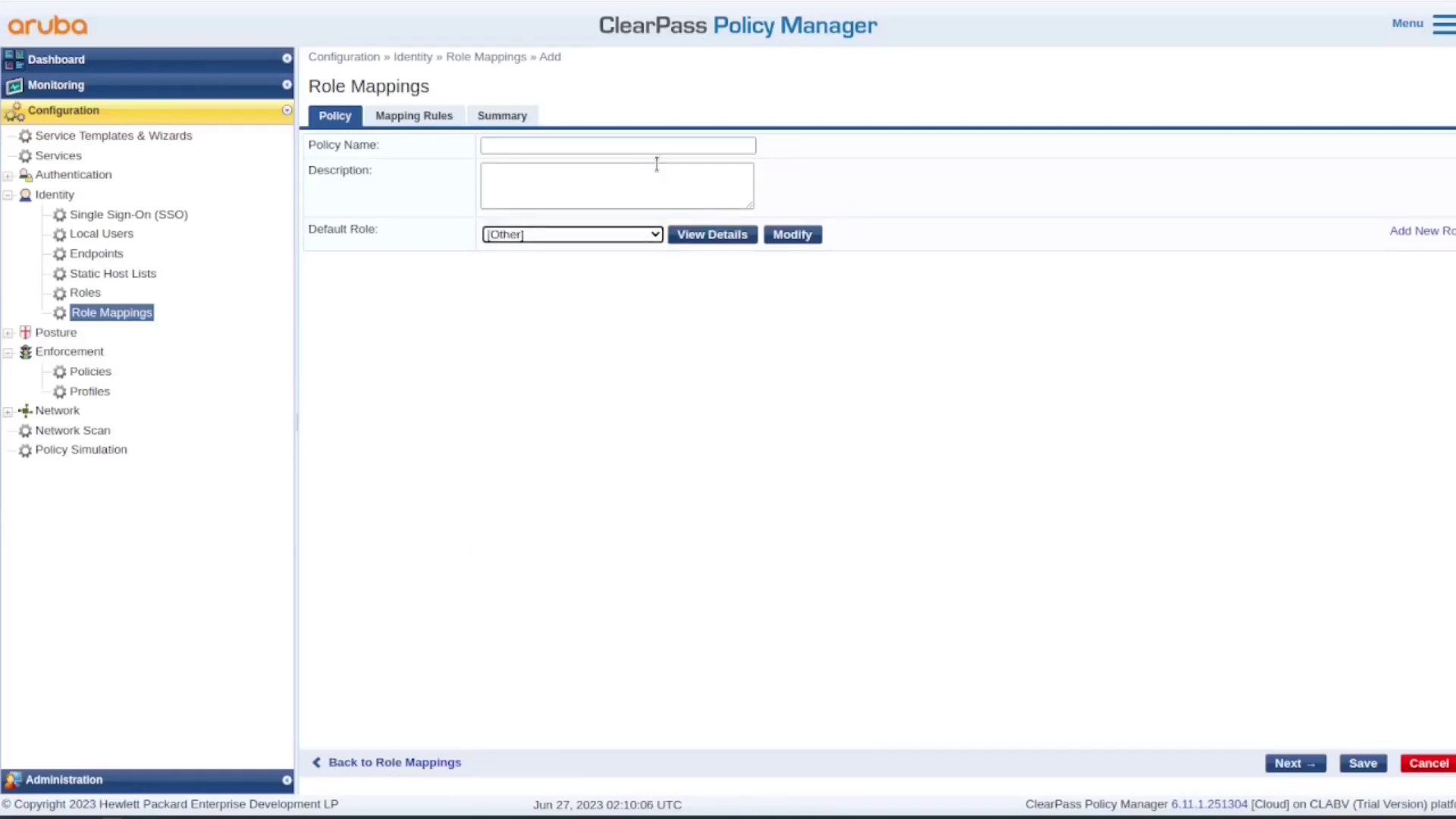
{"action": "left_click", "coordinate": [639, 145]}
{"action": "type", "text": "Wirel"}
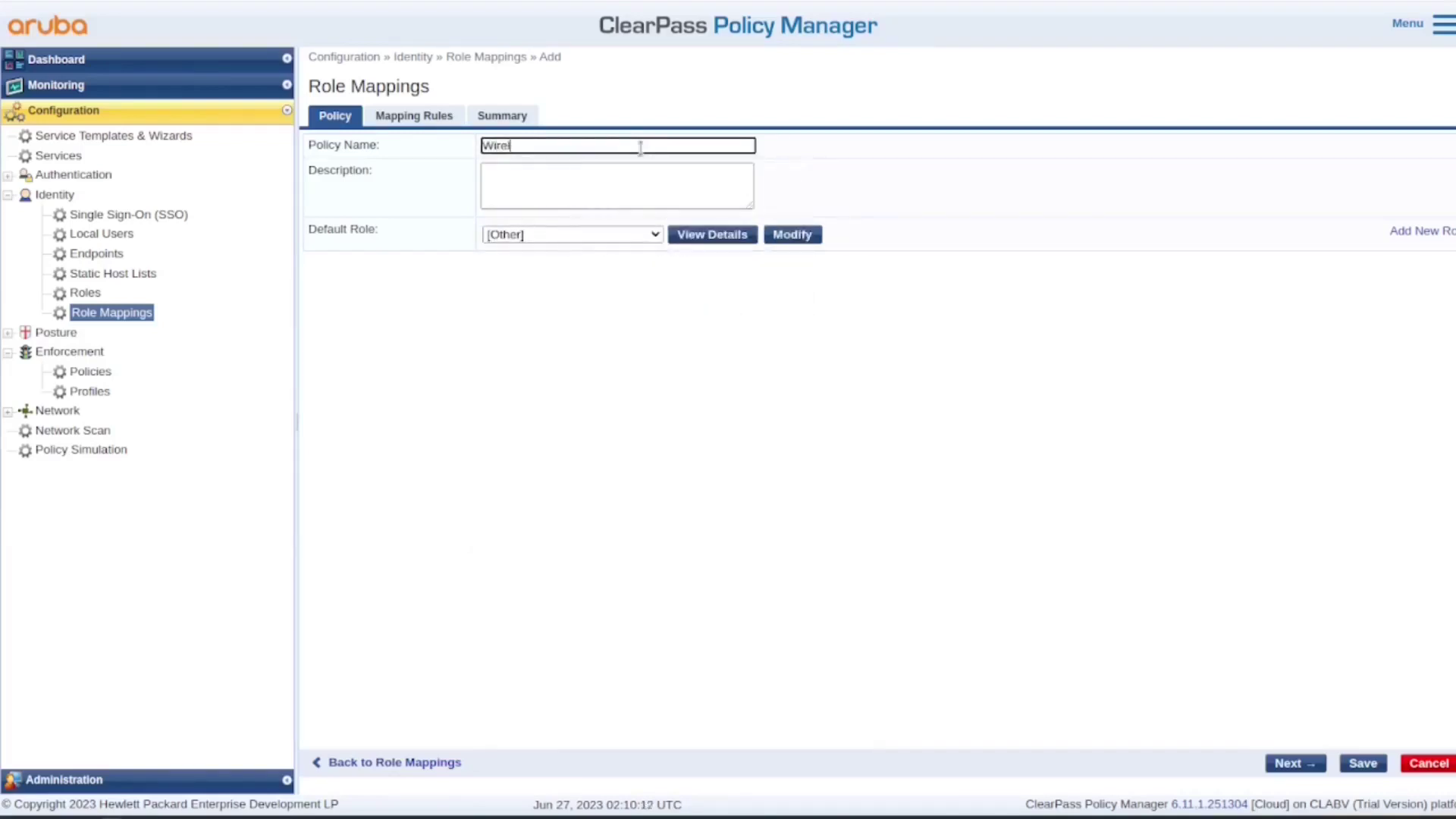
{"action": "type", "text": "ess_UserAndMachin"}
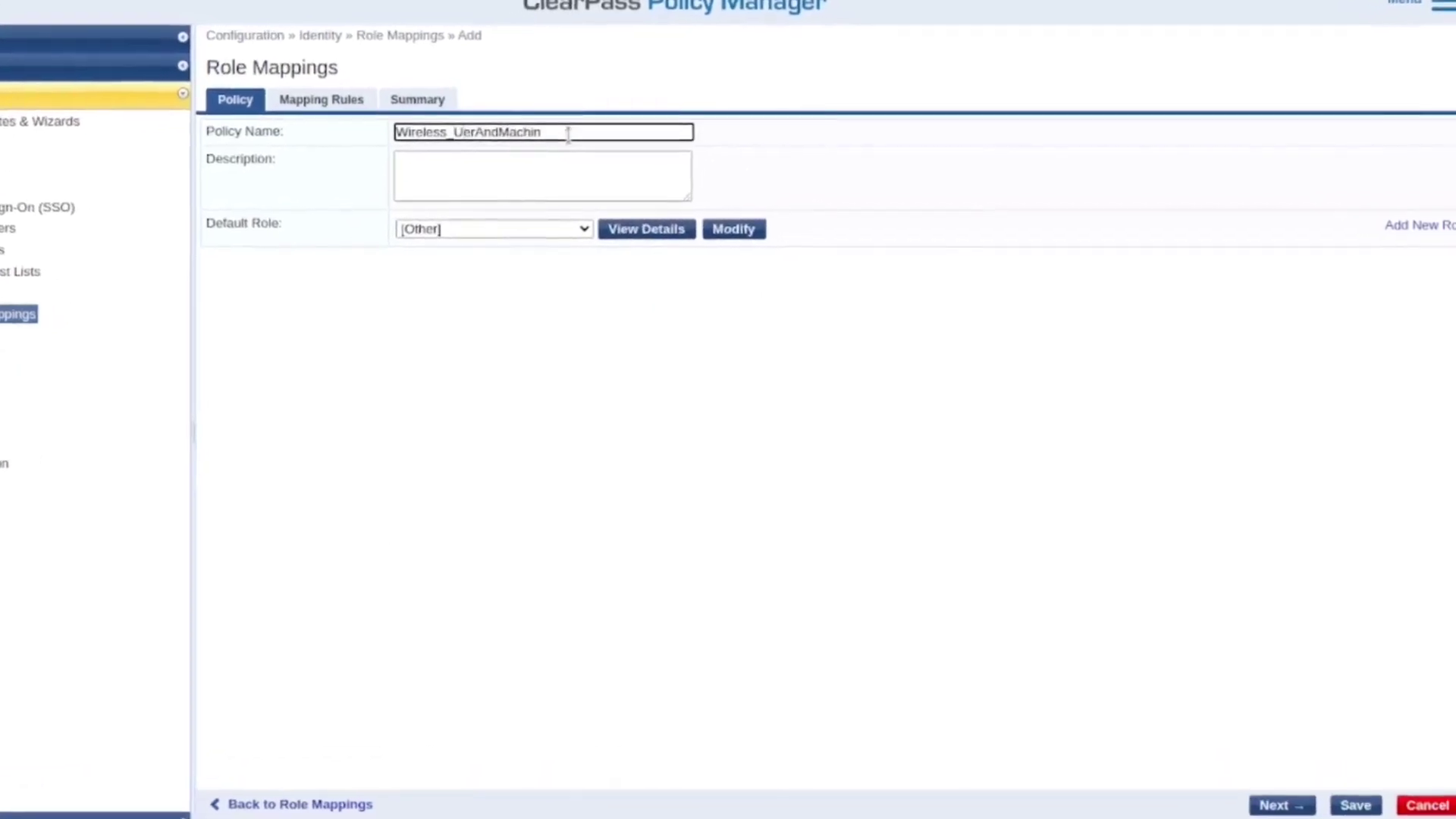
{"action": "type", "text": "_802.1x"}
{"action": "left_click", "coordinate": [245, 80]}
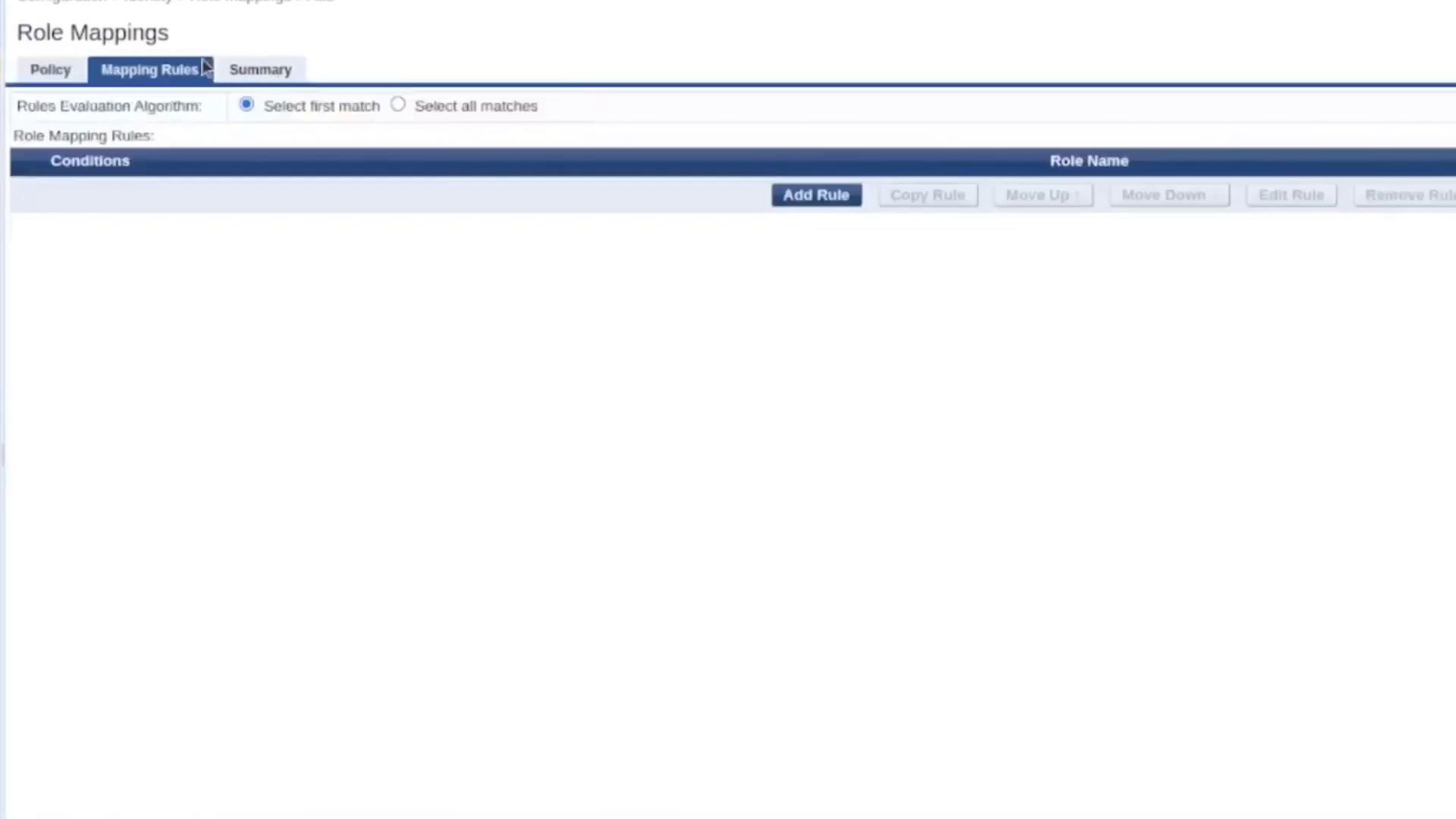
Step: Add a first rule condition: Authorization:NetPrepareAD Groups equals corp
{"action": "left_click", "coordinate": [816, 194]}
{"action": "left_click", "coordinate": [210, 393]}
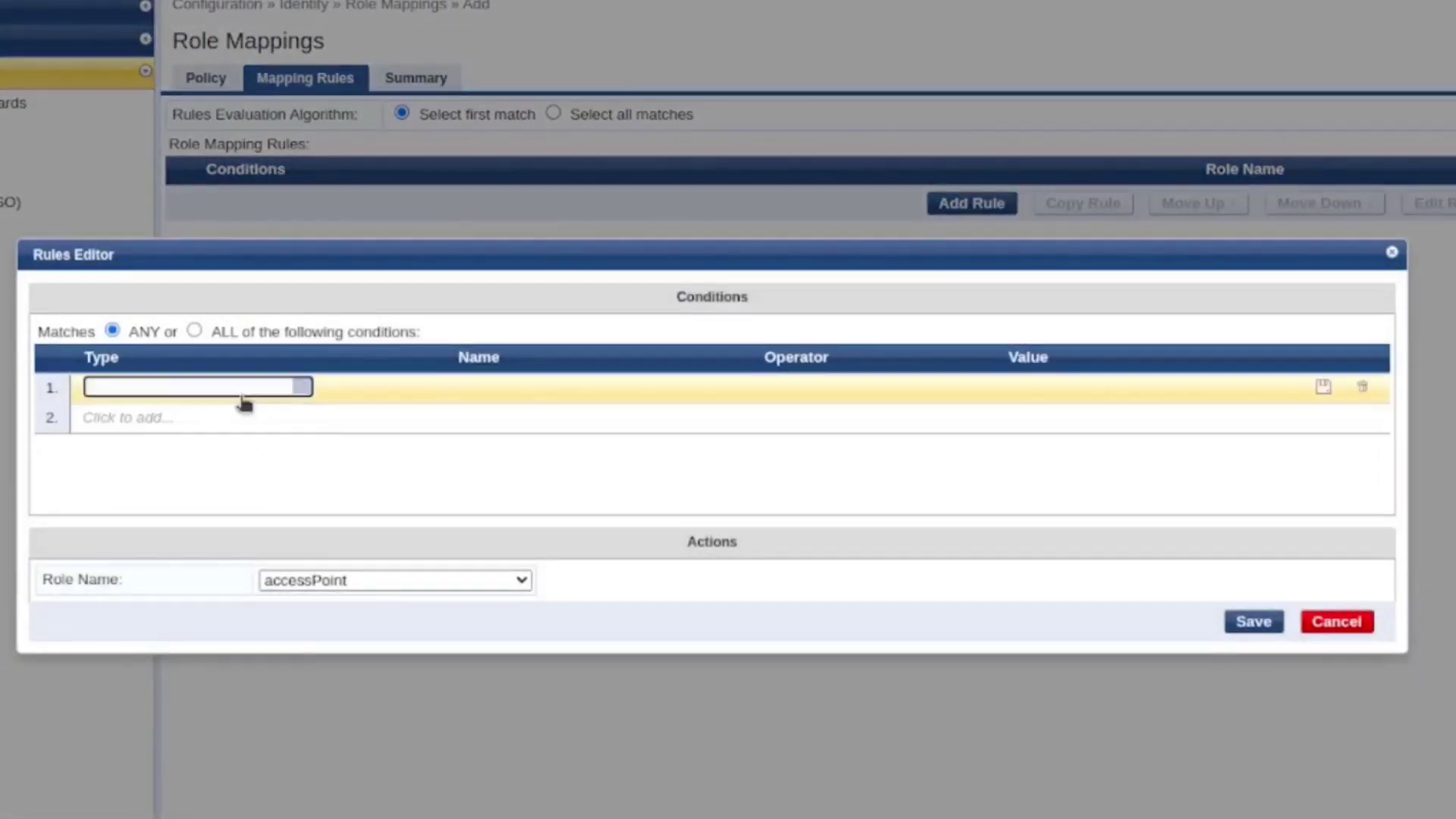
{"action": "left_click", "coordinate": [303, 388]}
{"action": "left_click", "coordinate": [298, 529]}
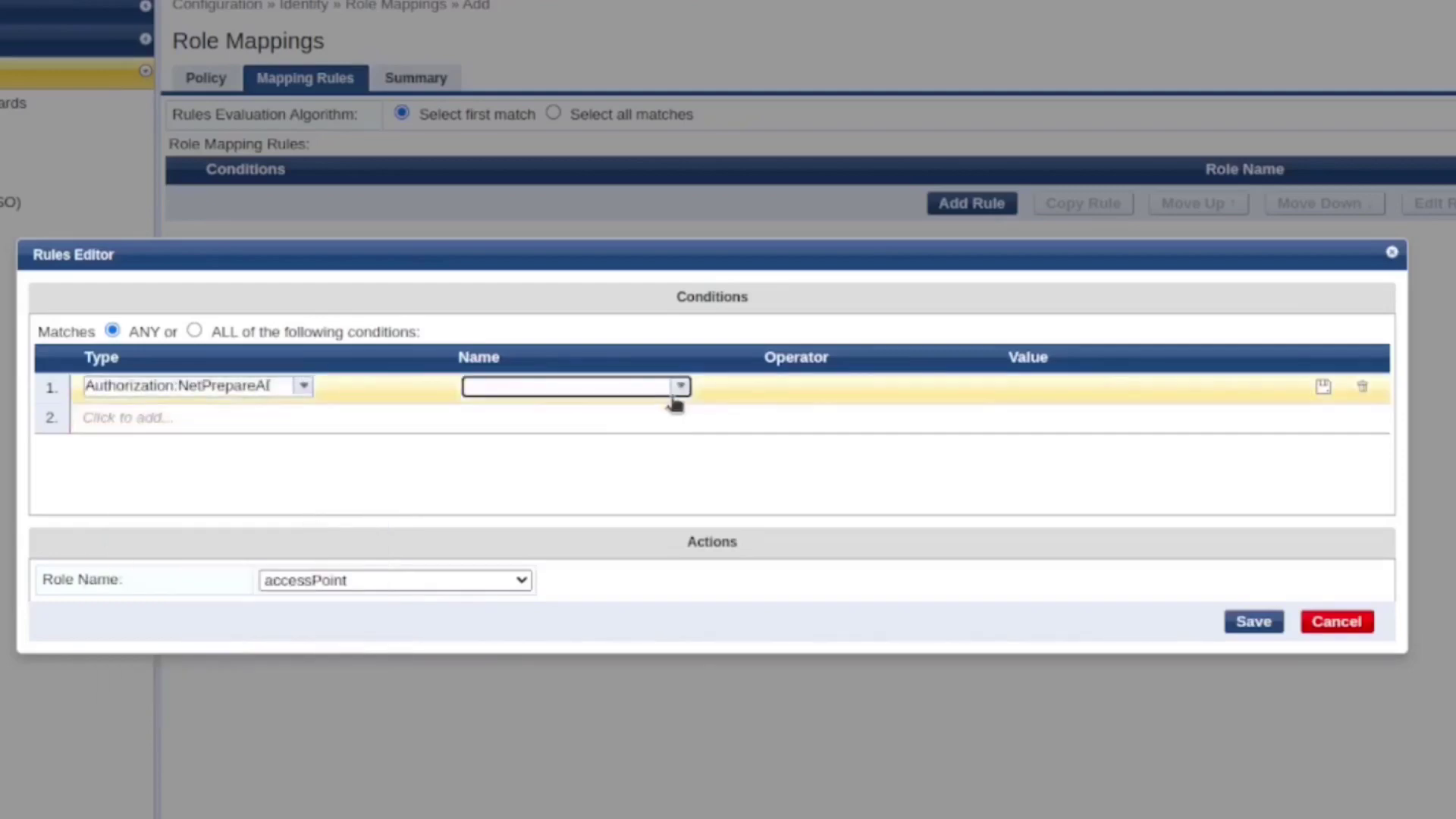
{"action": "left_click", "coordinate": [671, 389]}
{"action": "left_click", "coordinate": [546, 469]}
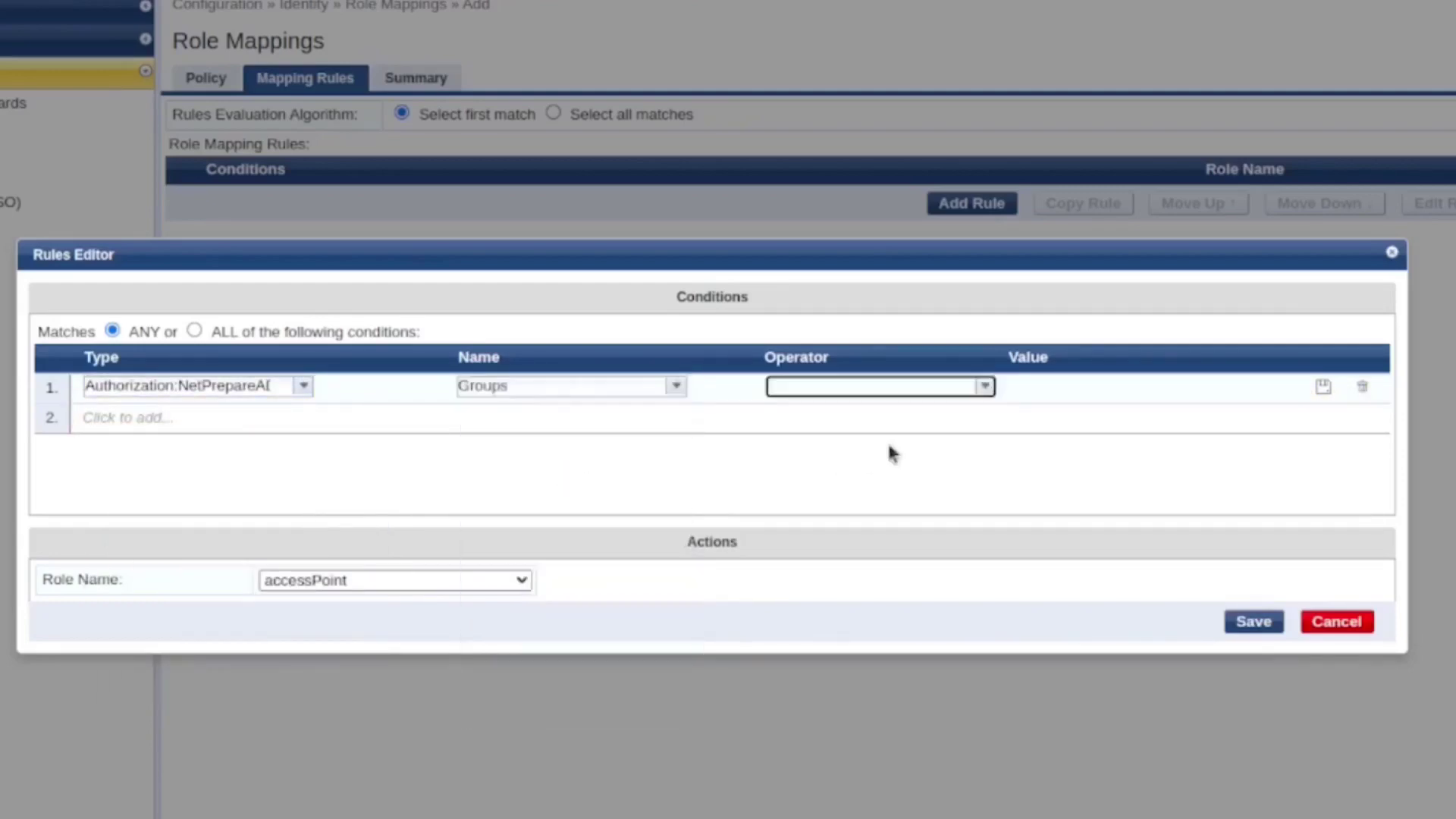
{"action": "left_click", "coordinate": [984, 388]}
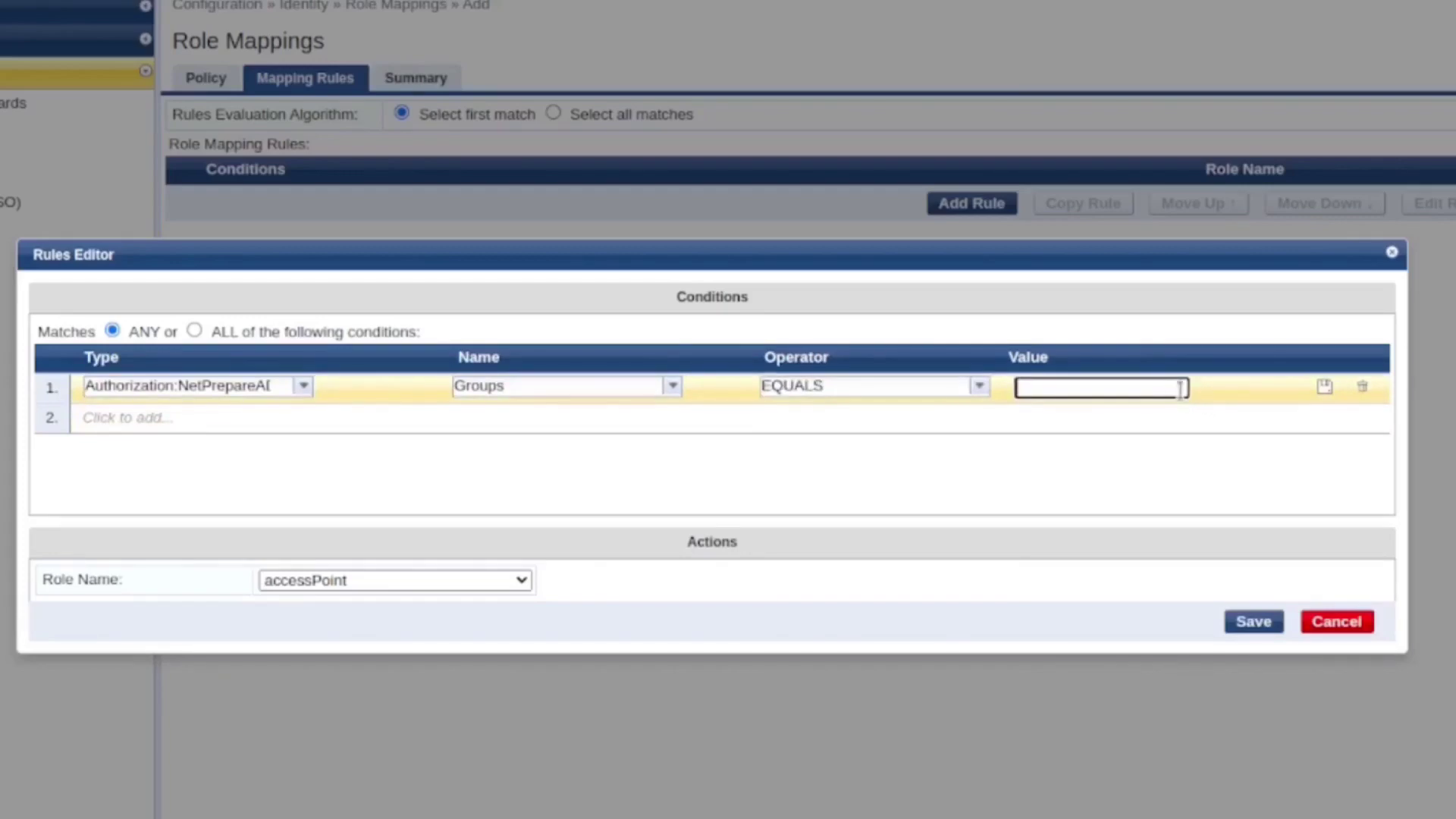
{"action": "type", "text": "corp"}
{"action": "left_click", "coordinate": [631, 508]}
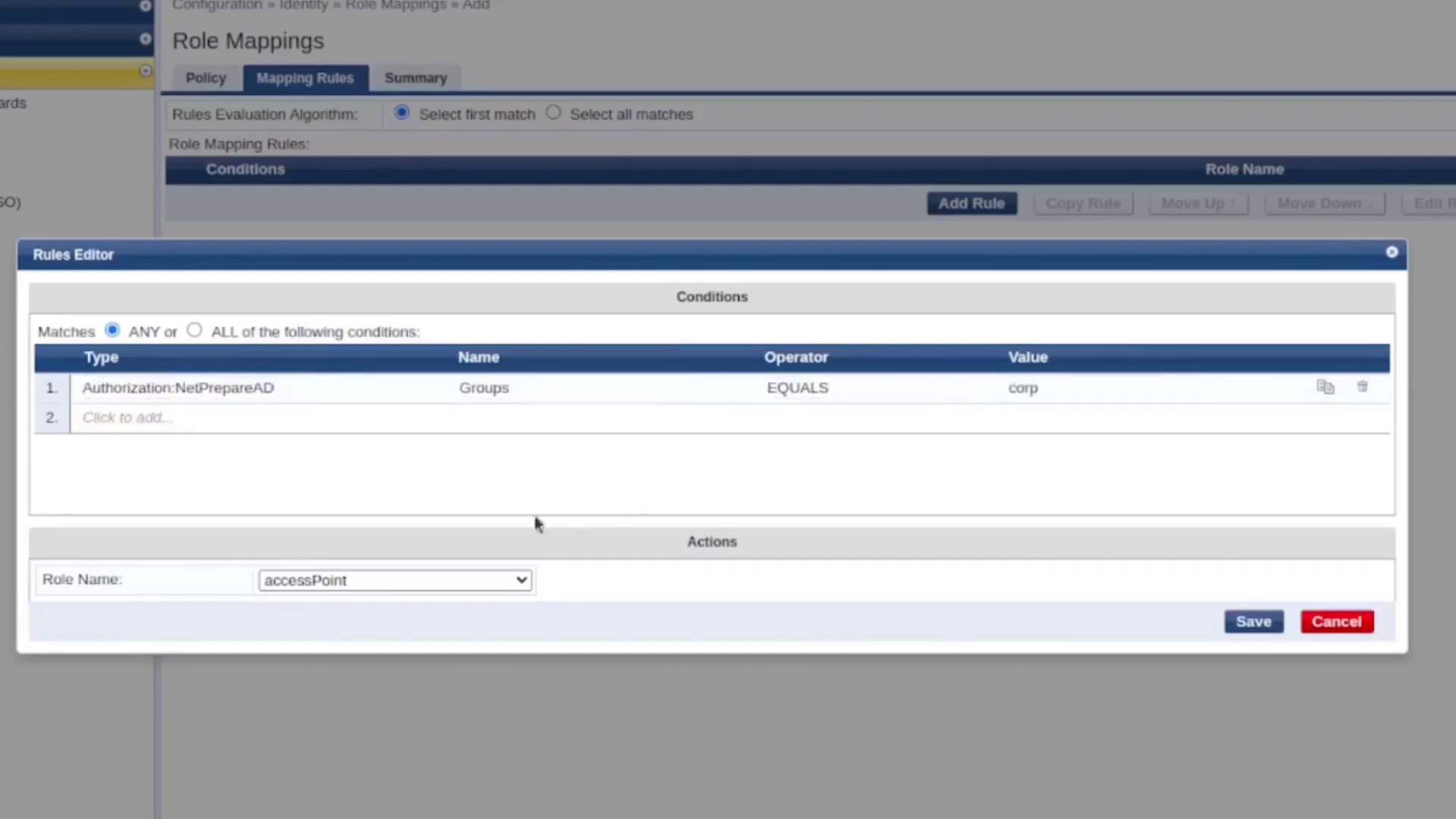
Step: Add a second condition: Authentication OuterMethod equals EAP-TLS
{"action": "left_click", "coordinate": [228, 423]}
{"action": "left_click", "coordinate": [304, 417]}
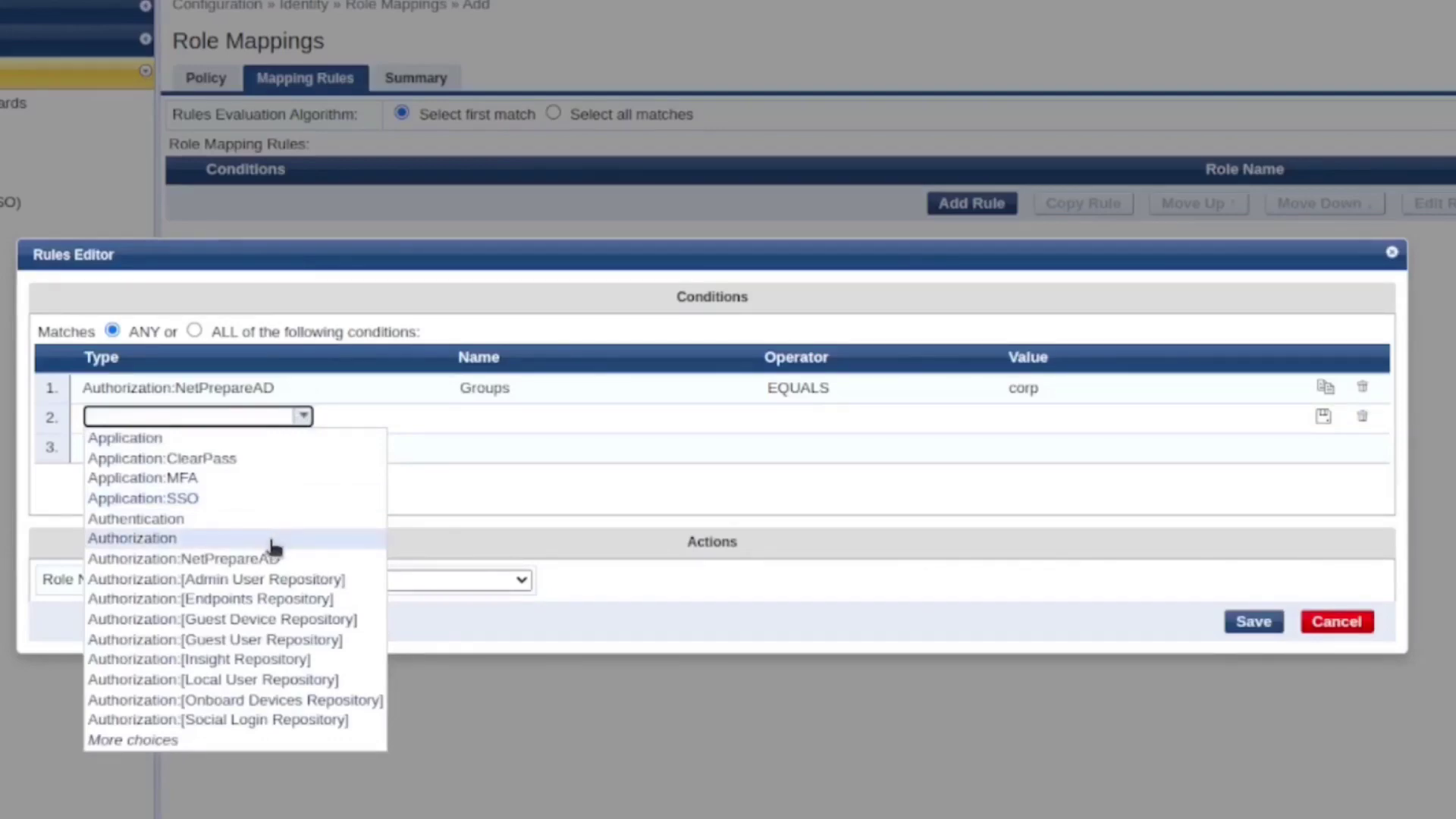
{"action": "left_click", "coordinate": [228, 519]}
{"action": "left_click", "coordinate": [679, 416]}
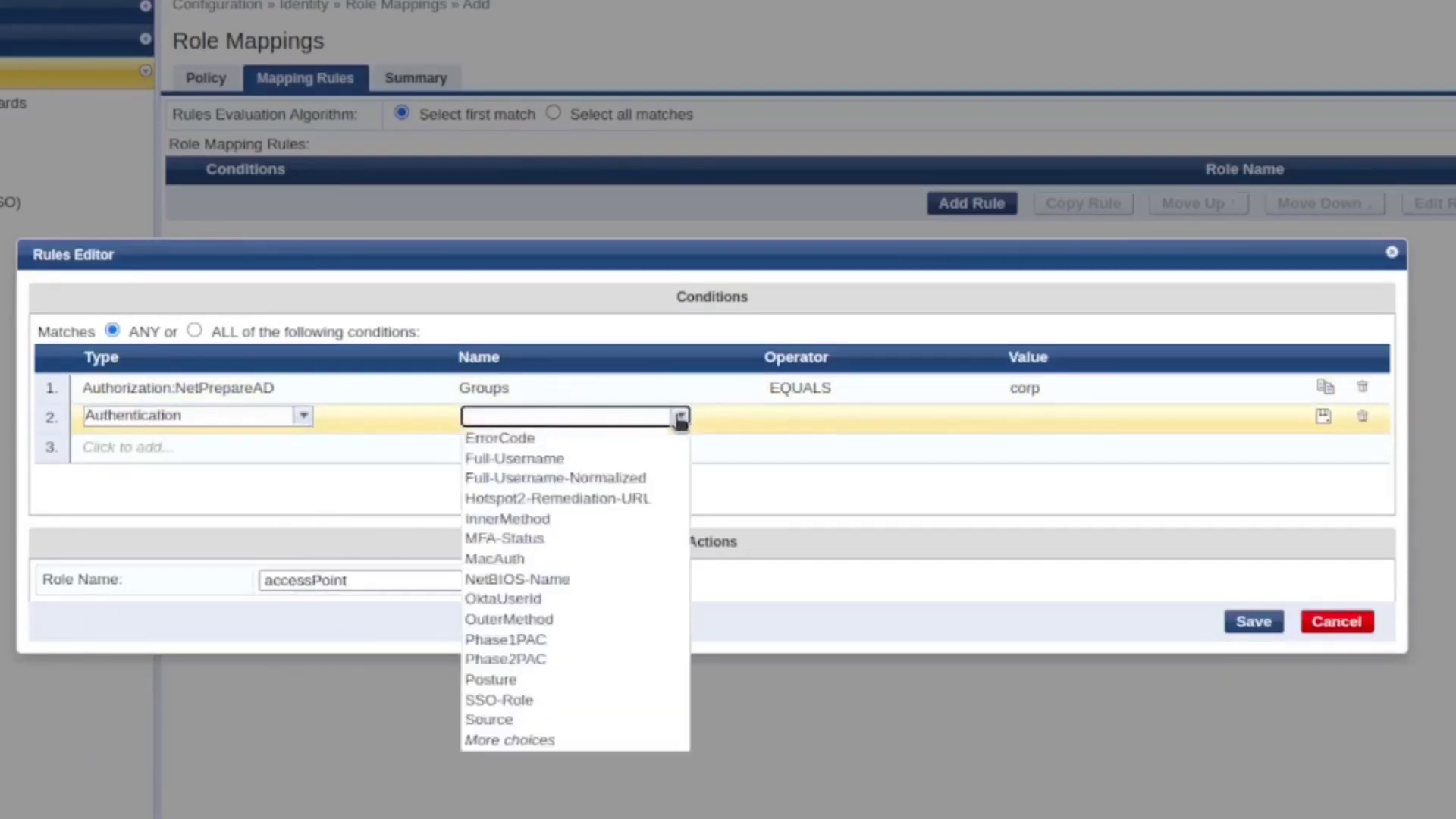
{"action": "left_click", "coordinate": [589, 620]}
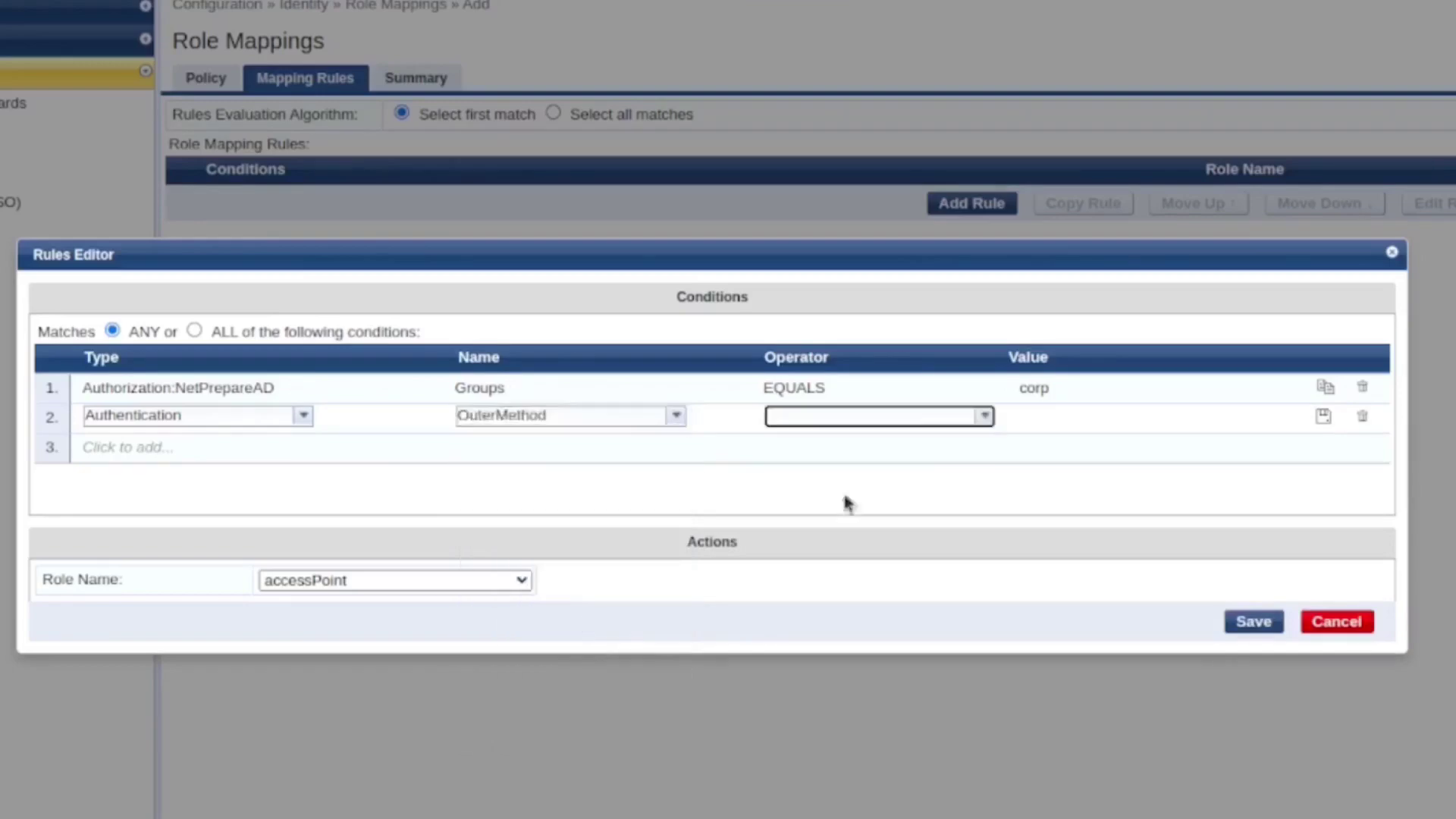
{"action": "left_click", "coordinate": [988, 420]}
{"action": "left_click", "coordinate": [819, 438]}
{"action": "left_click", "coordinate": [1233, 417]}
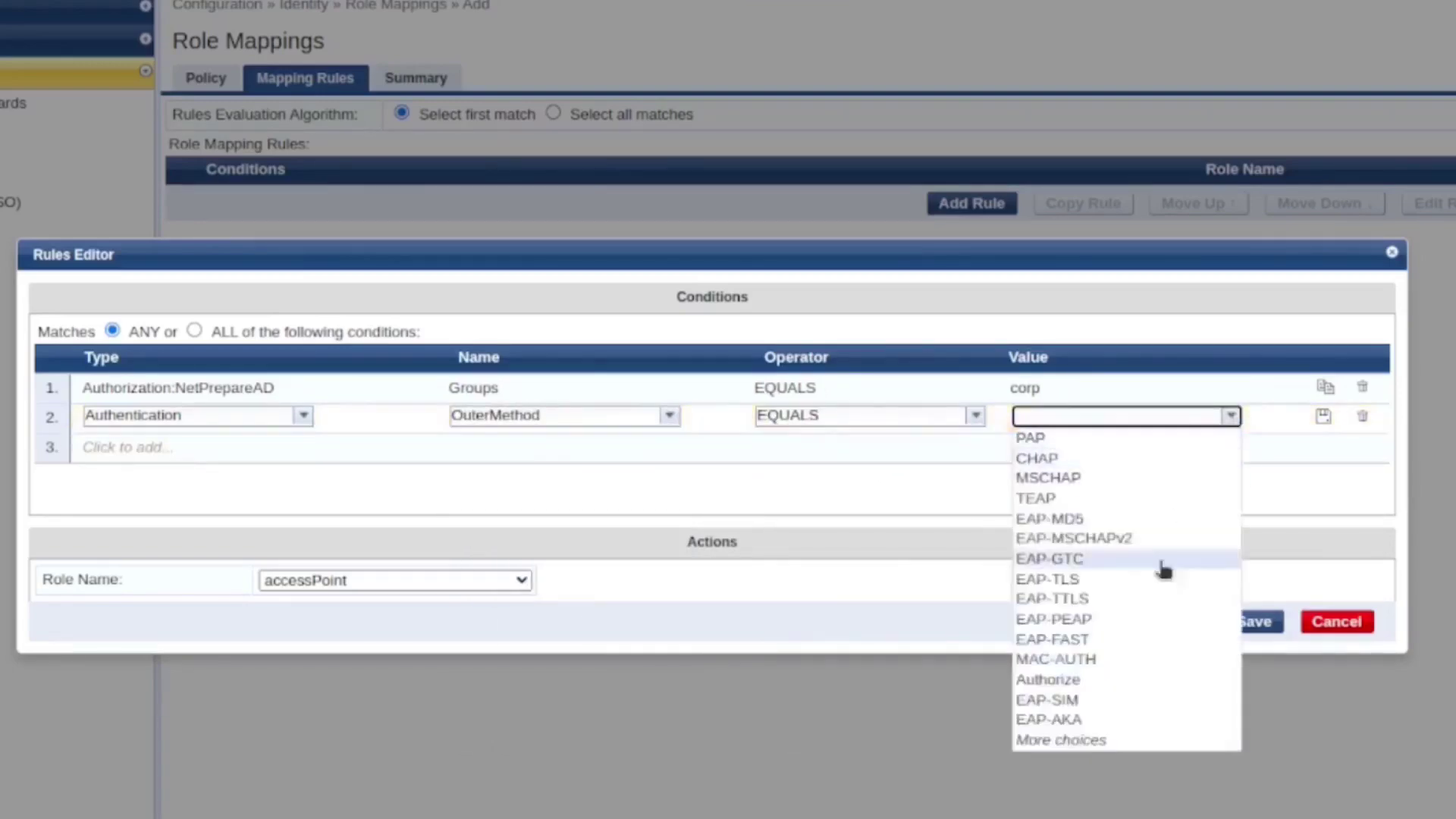
{"action": "left_click", "coordinate": [1120, 583]}
{"action": "left_click", "coordinate": [566, 508]}
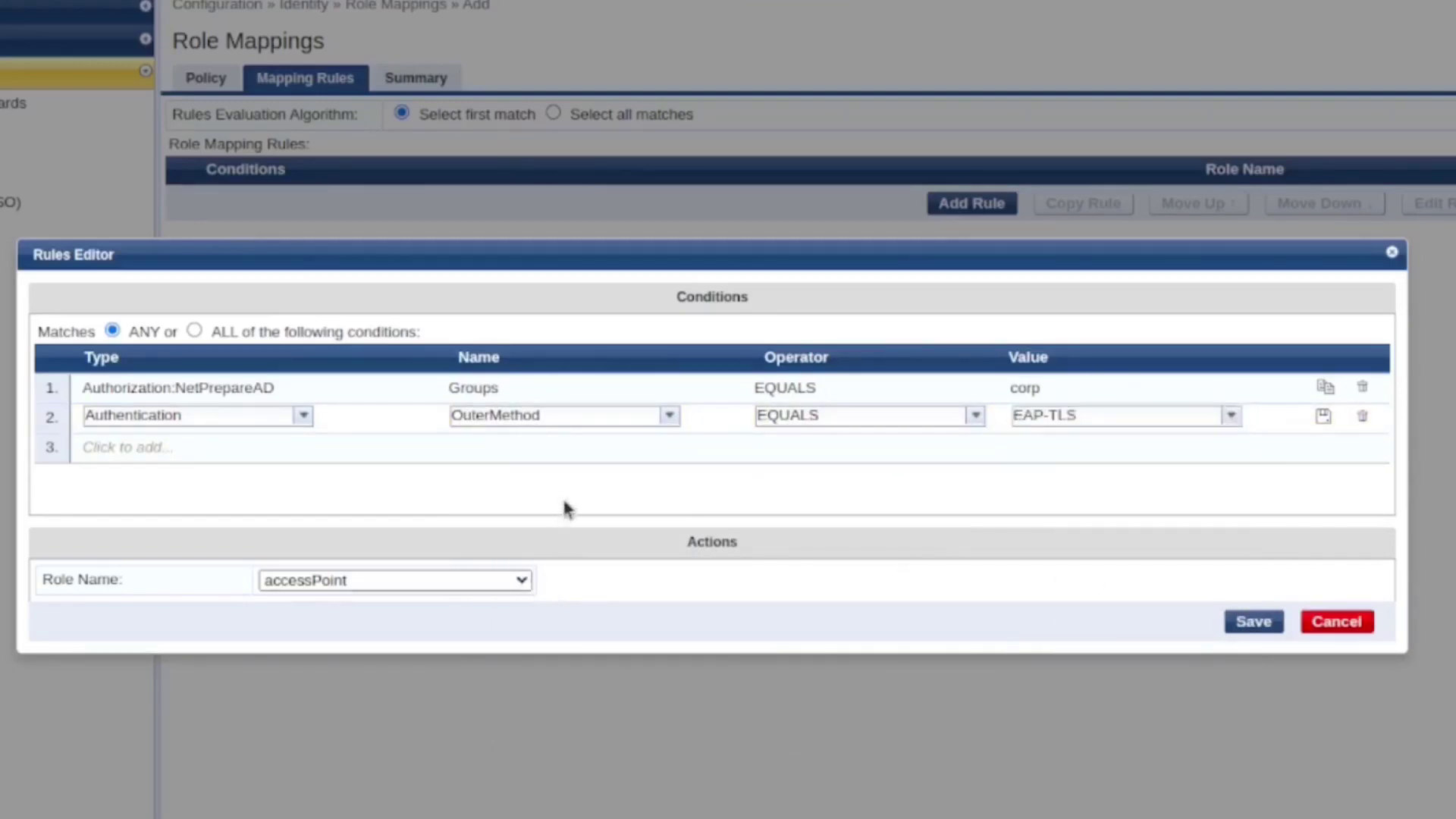
Step: Assign the Corp-TLS role to the rule
{"action": "left_click", "coordinate": [518, 583]}
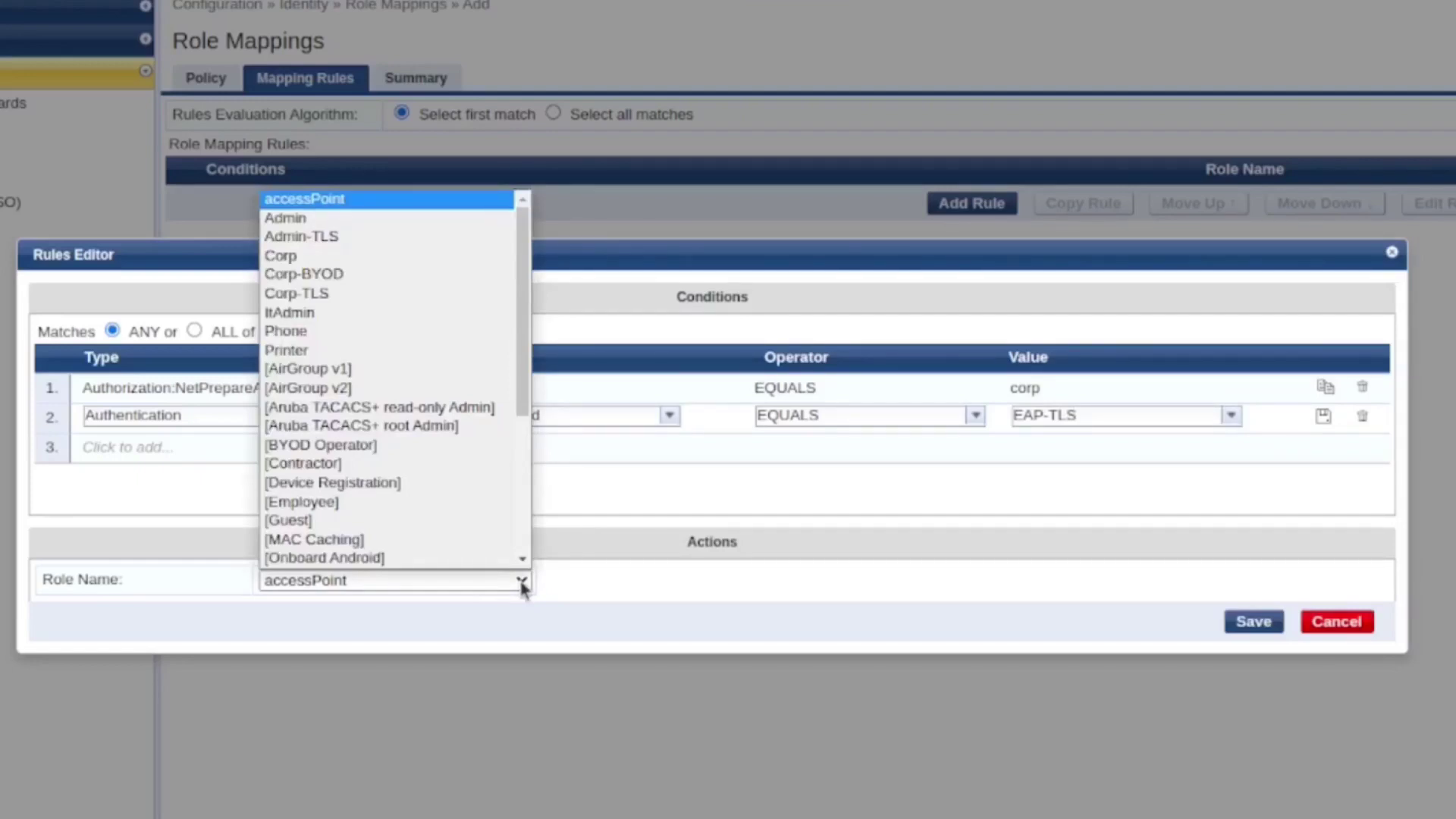
{"action": "left_click", "coordinate": [393, 295]}
{"action": "left_click", "coordinate": [433, 490]}
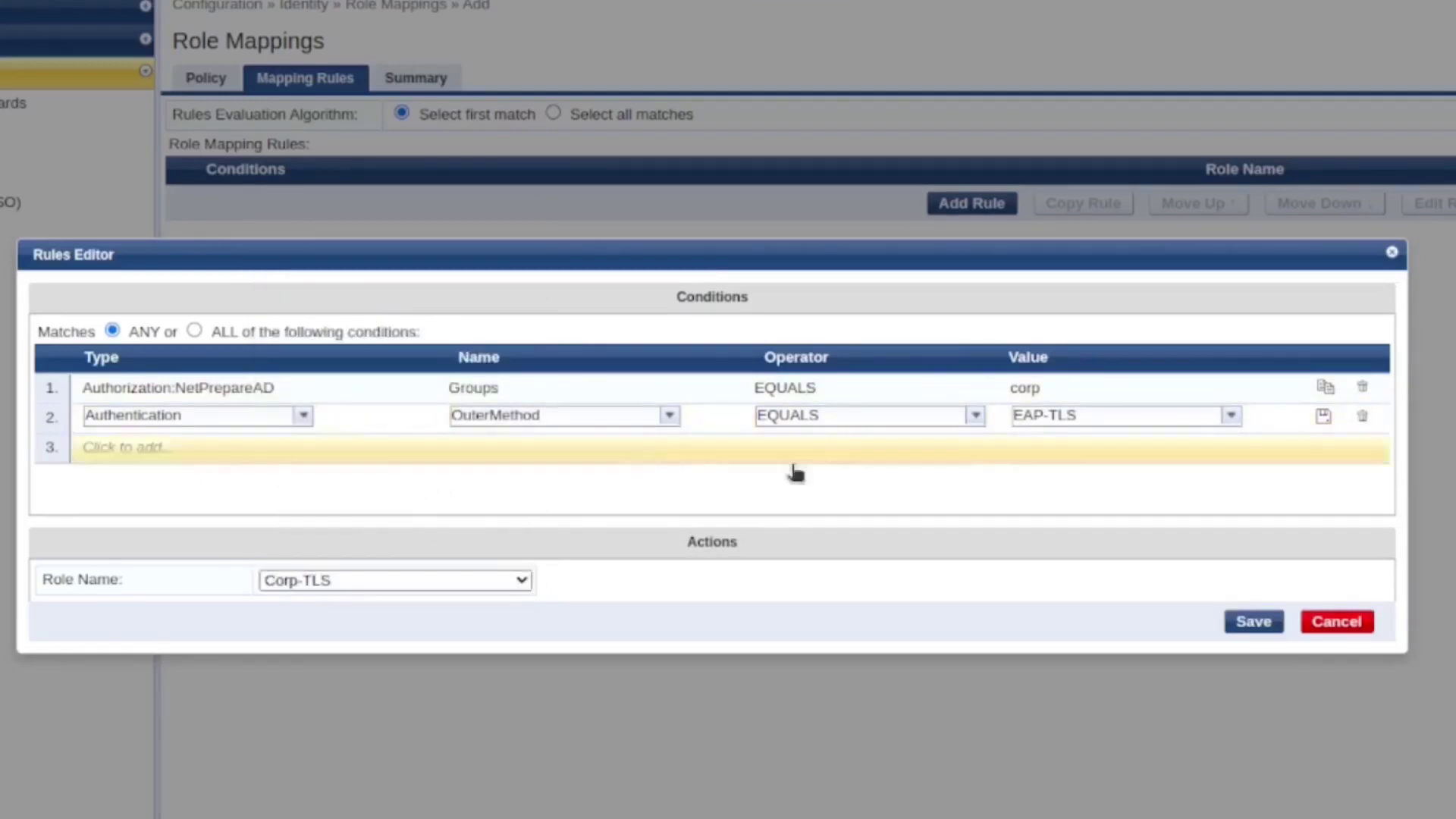
{"action": "left_click", "coordinate": [1324, 420]}
Step: Remove the empty third condition and save the Corp-TLS rule
{"action": "left_click", "coordinate": [227, 447]}
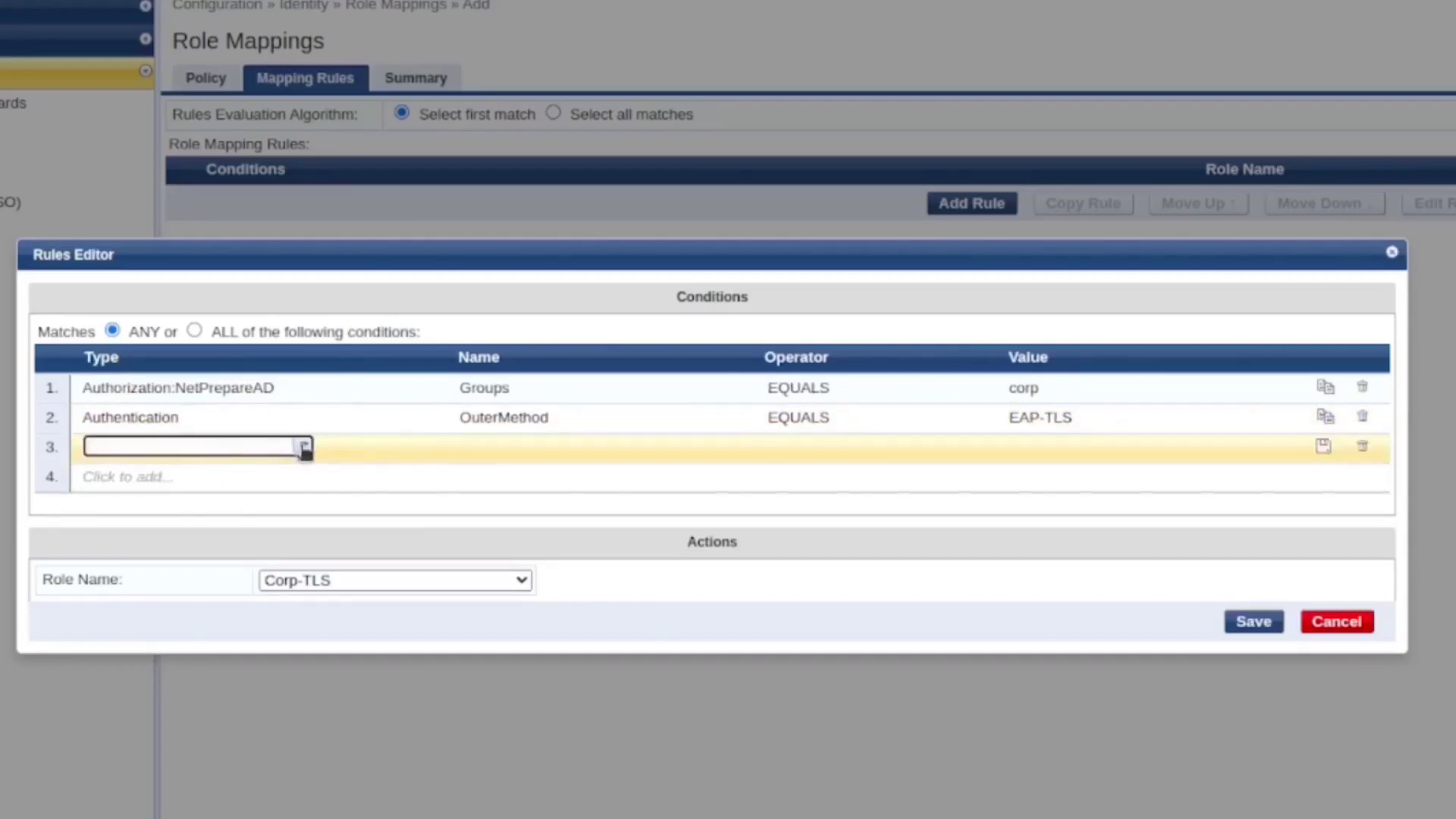
{"action": "left_click", "coordinate": [303, 448]}
{"action": "left_click", "coordinate": [522, 482]}
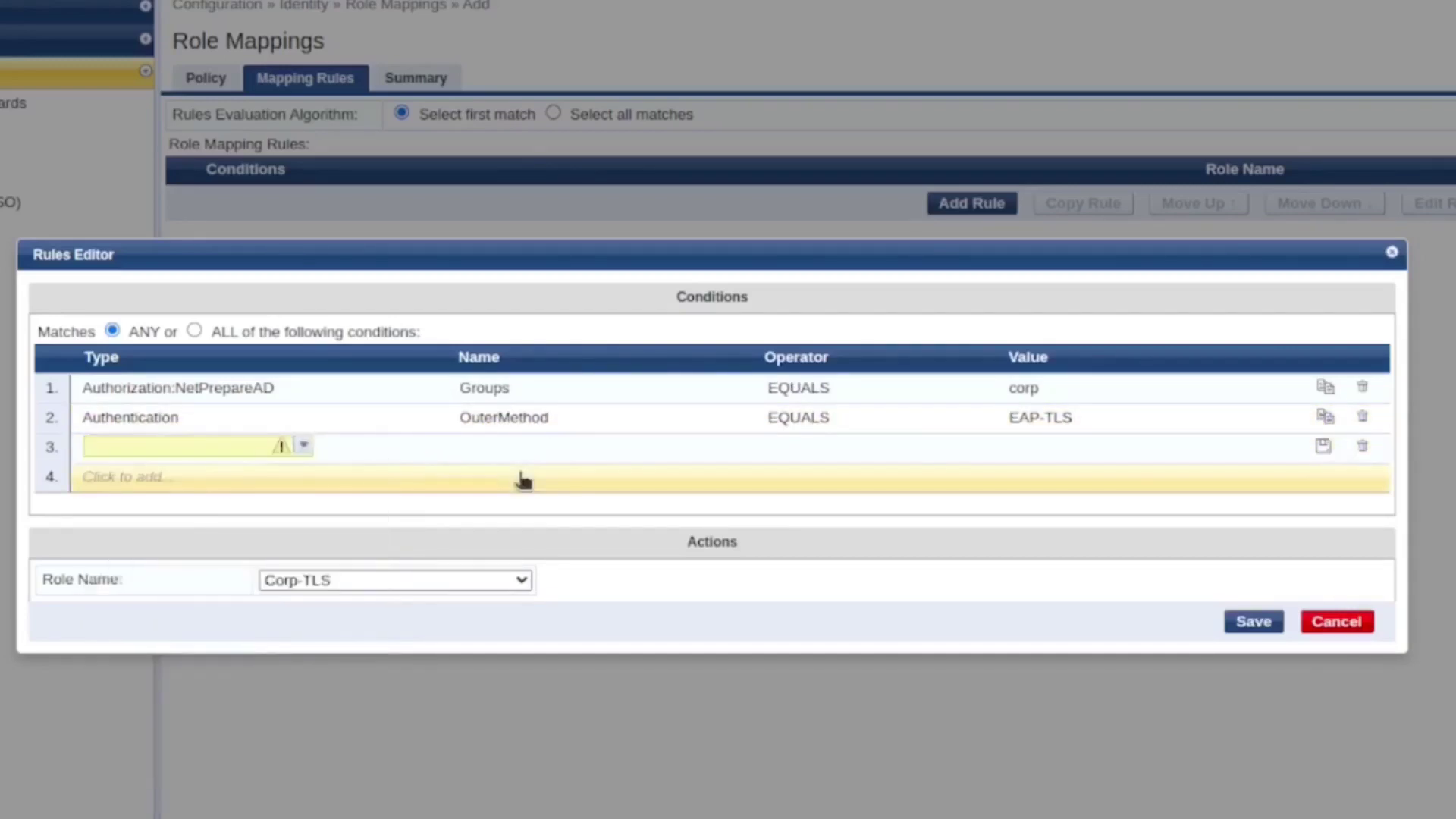
{"action": "left_click", "coordinate": [1323, 448]}
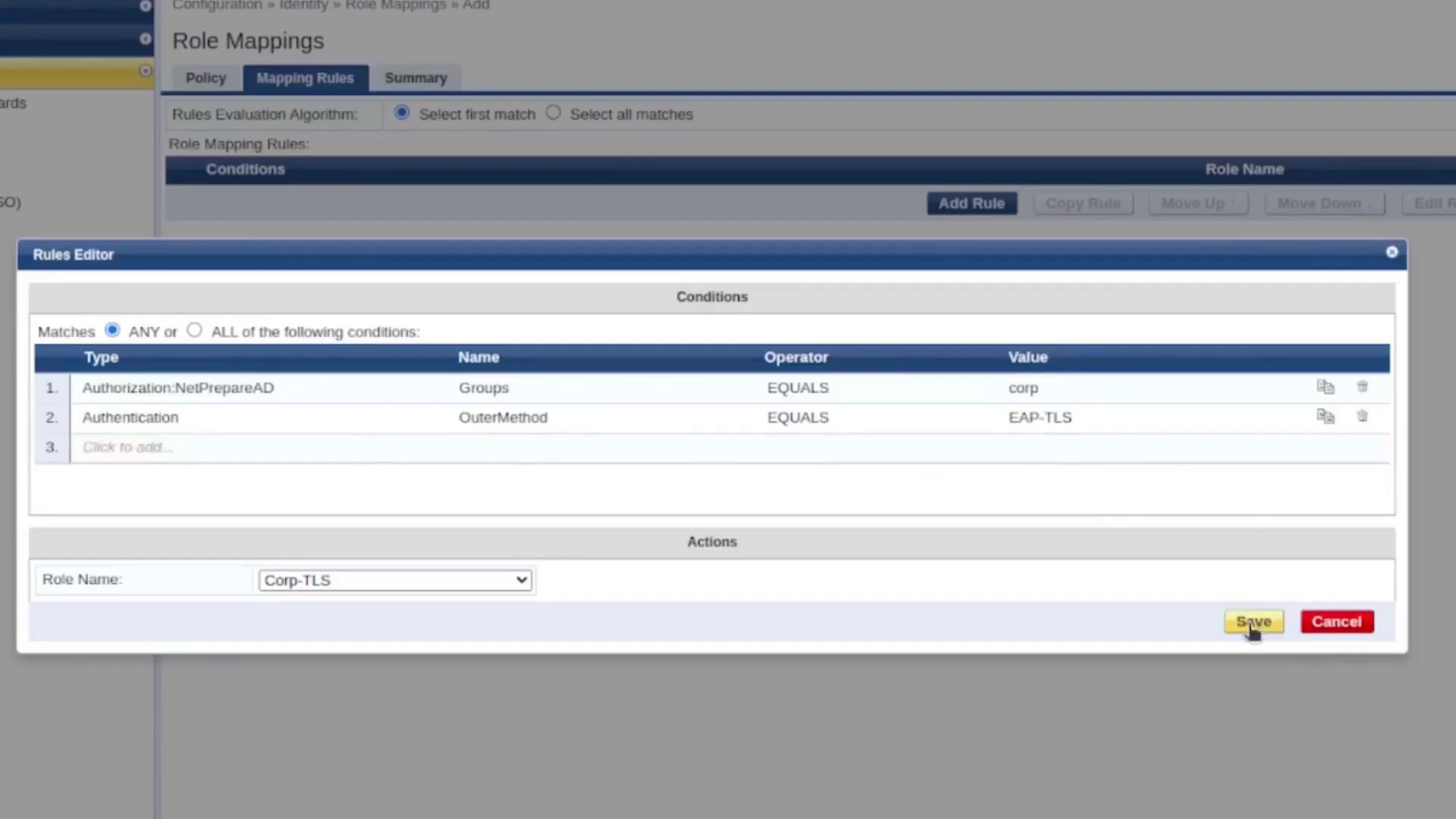
{"action": "left_click", "coordinate": [1253, 625]}
{"action": "left_click", "coordinate": [987, 246]}
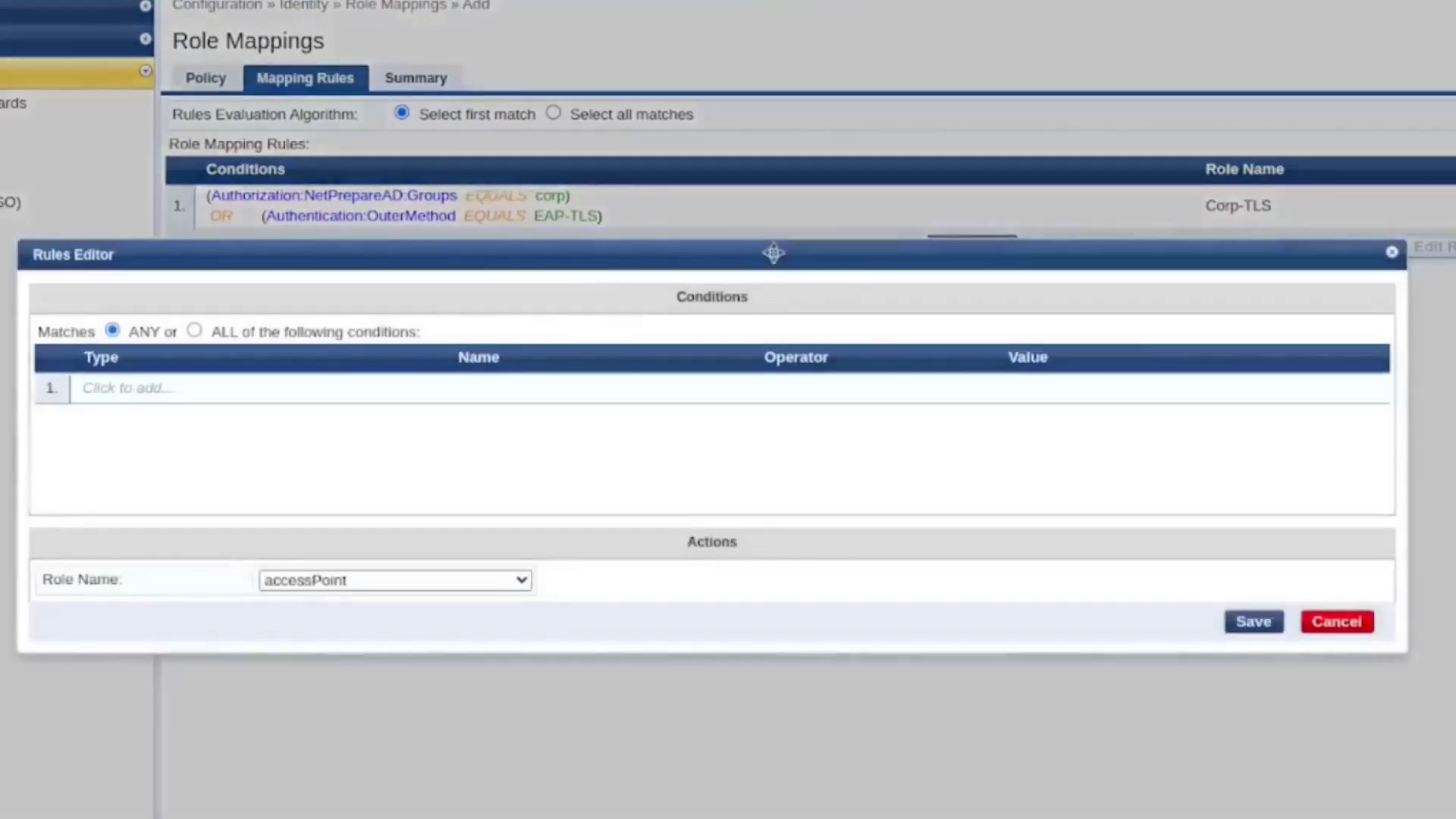
Step: Set rule 1 to require all of its conditions to match
{"action": "left_click", "coordinate": [1337, 621]}
{"action": "left_click", "coordinate": [998, 218]}
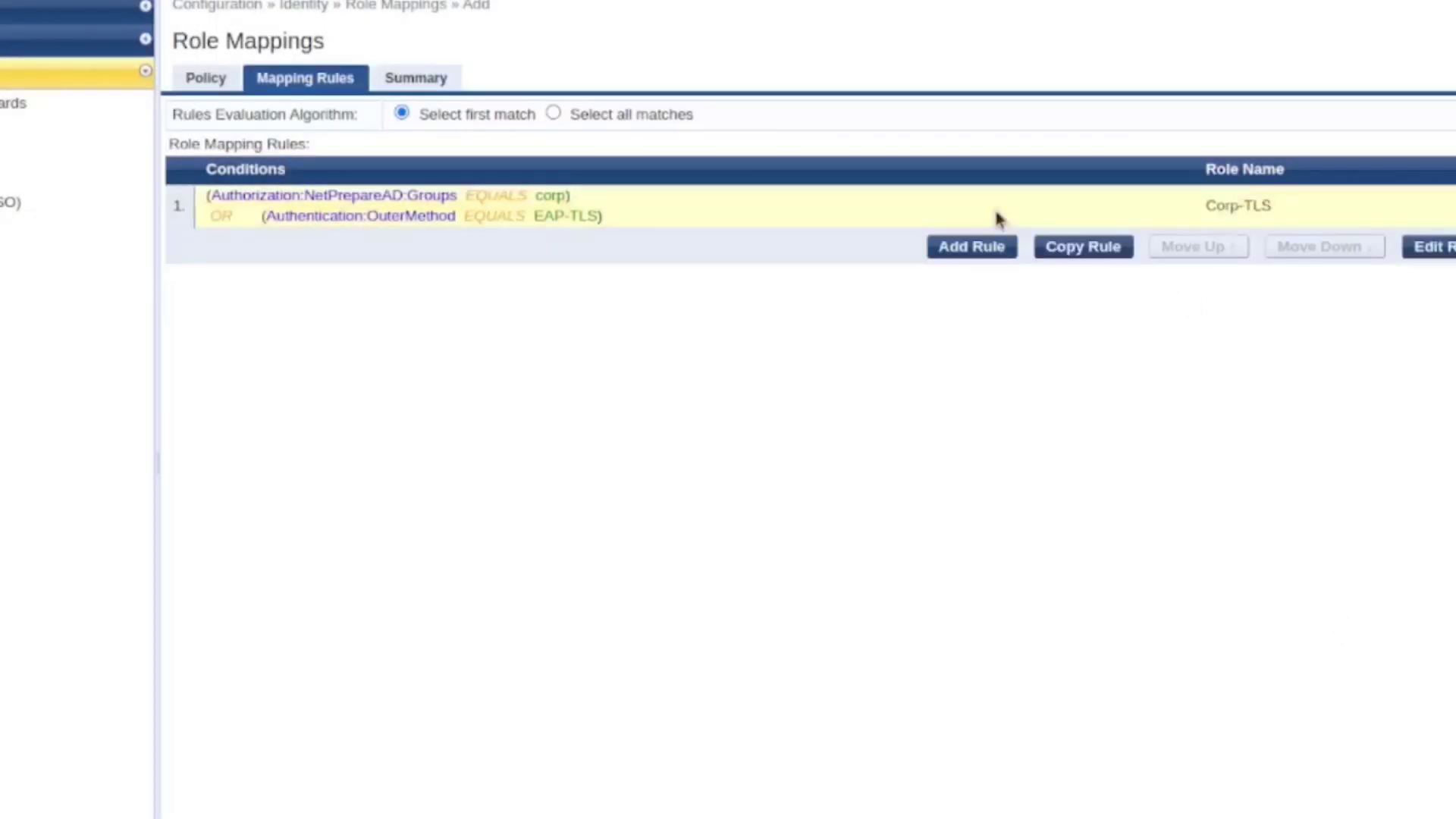
{"action": "left_click", "coordinate": [1436, 248]}
{"action": "left_click", "coordinate": [194, 332]}
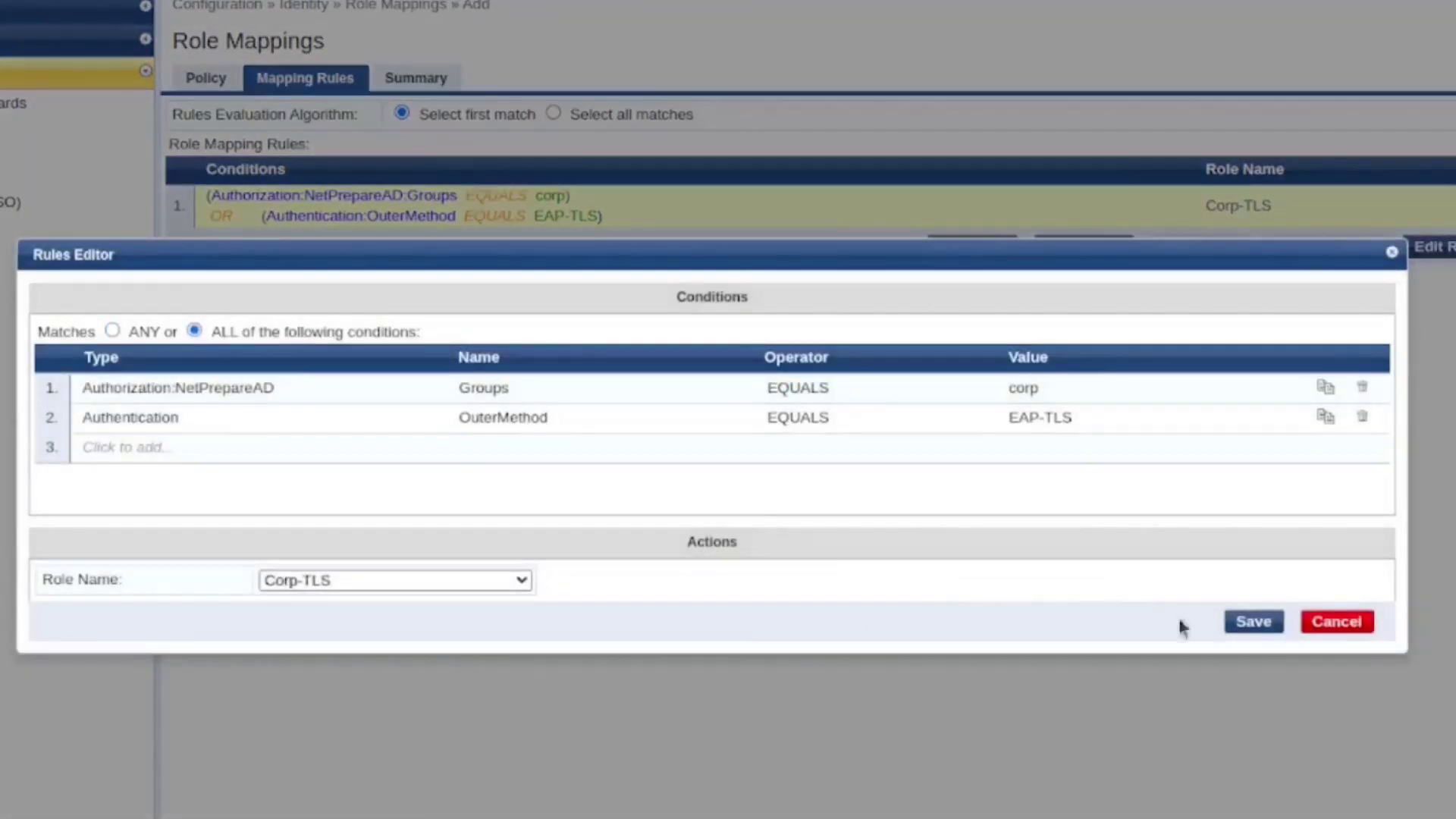
{"action": "left_click", "coordinate": [1255, 621]}
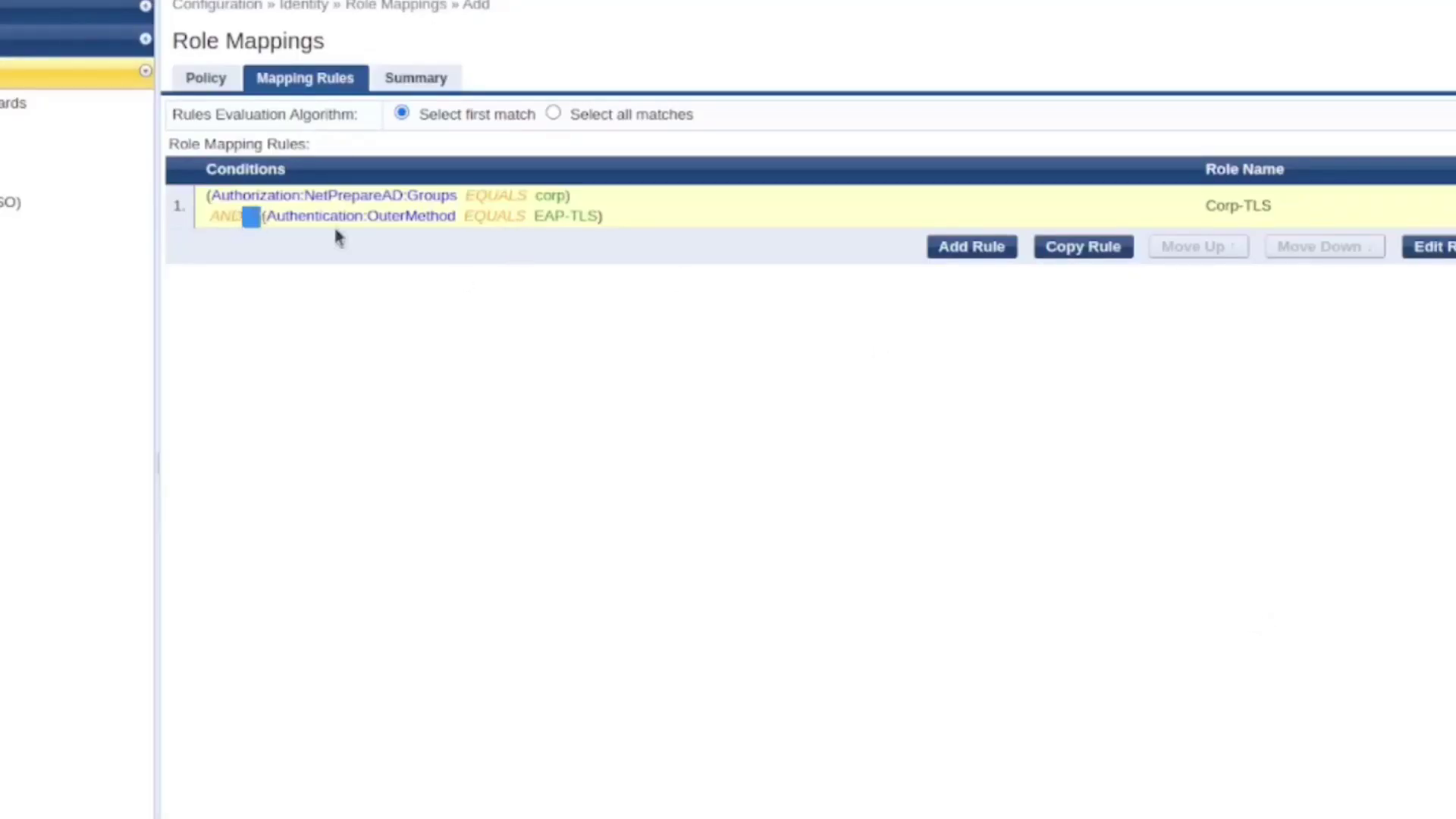
Step: Duplicate rule 1 as an Administrator group rule assigning Admin-TLS
{"action": "left_click", "coordinate": [1087, 247]}
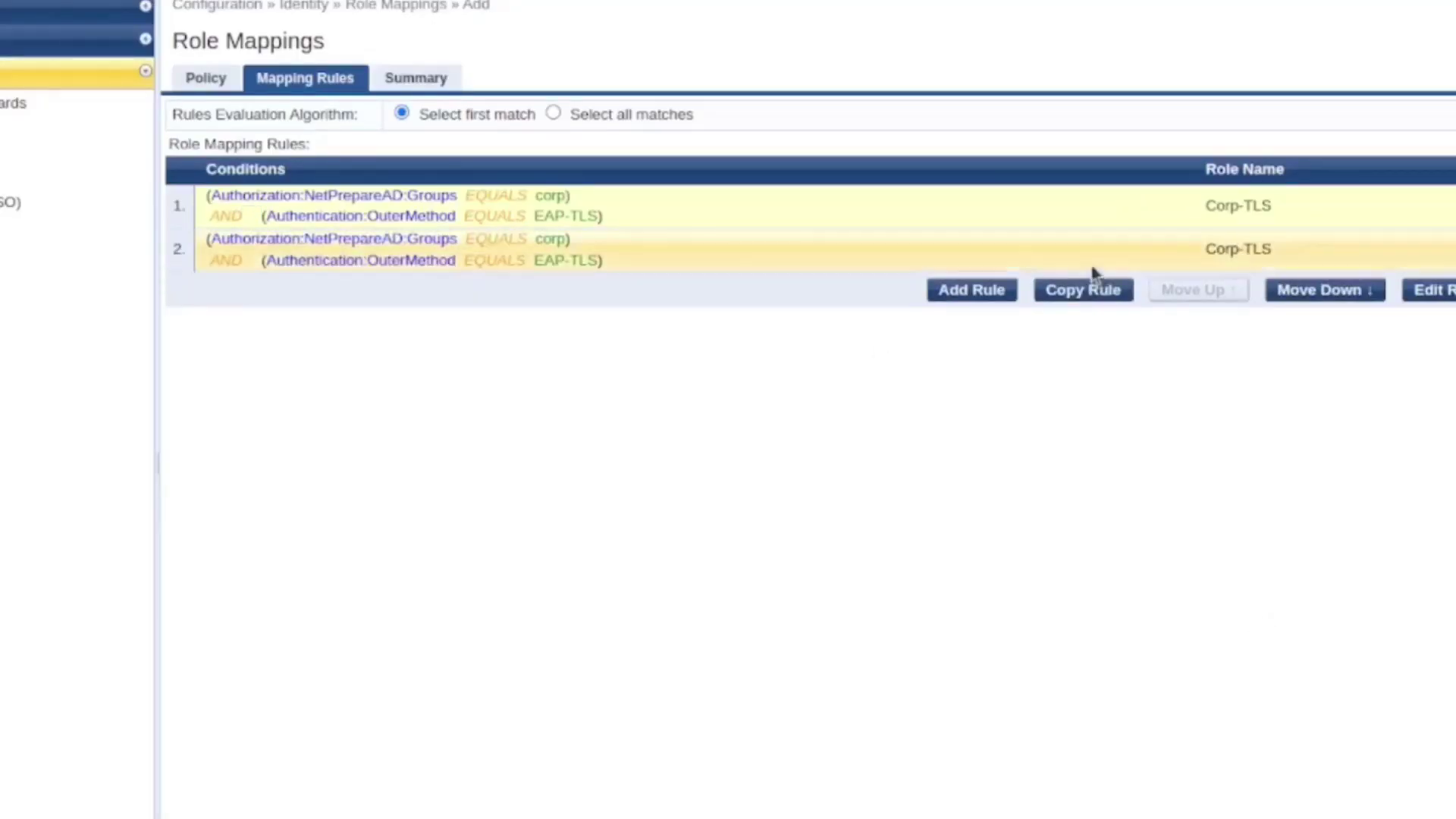
{"action": "left_click", "coordinate": [1431, 289]}
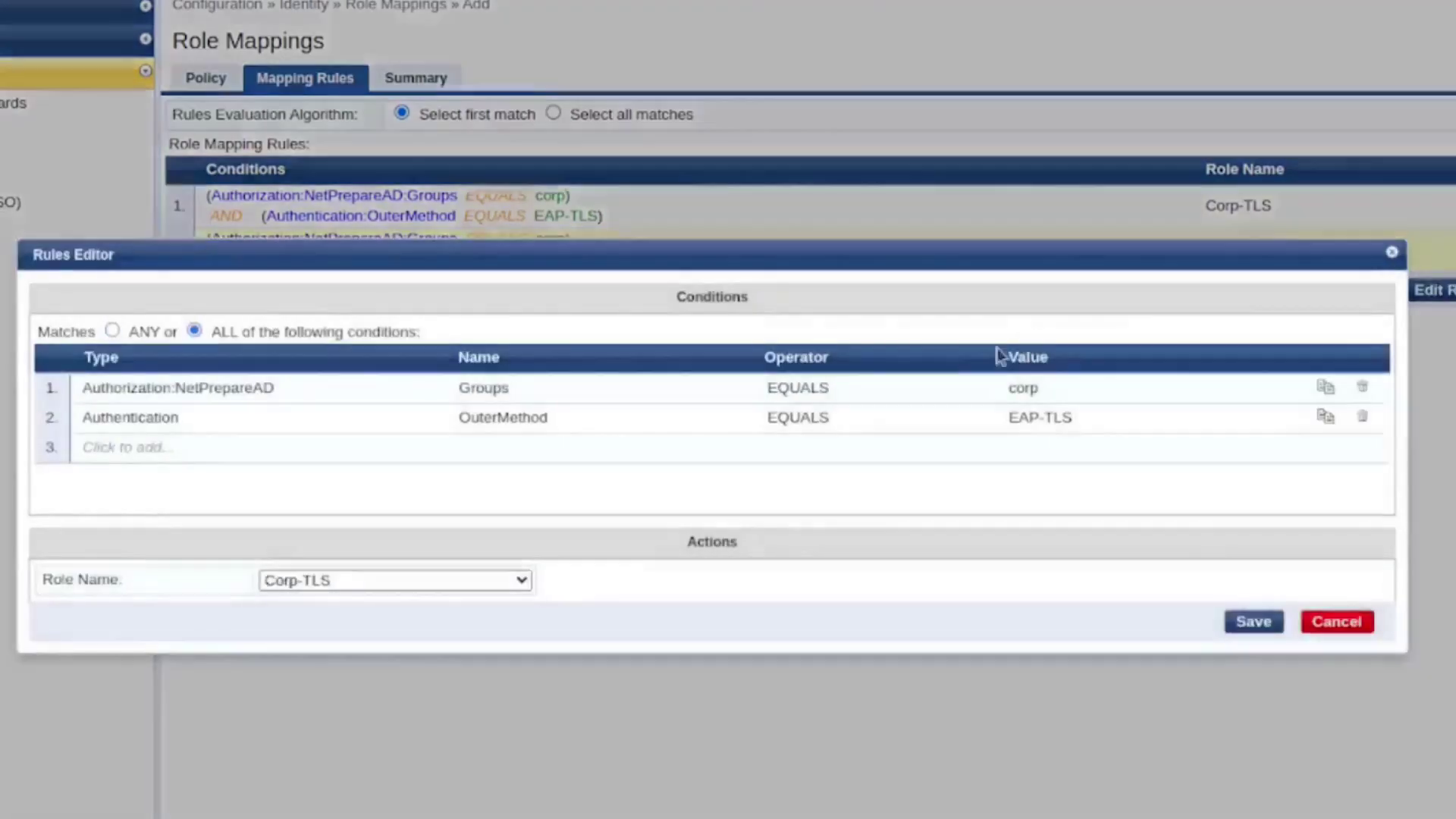
{"action": "left_click", "coordinate": [1041, 390]}
{"action": "double_click", "coordinate": [1030, 388]}
{"action": "type", "text": "Administ"}
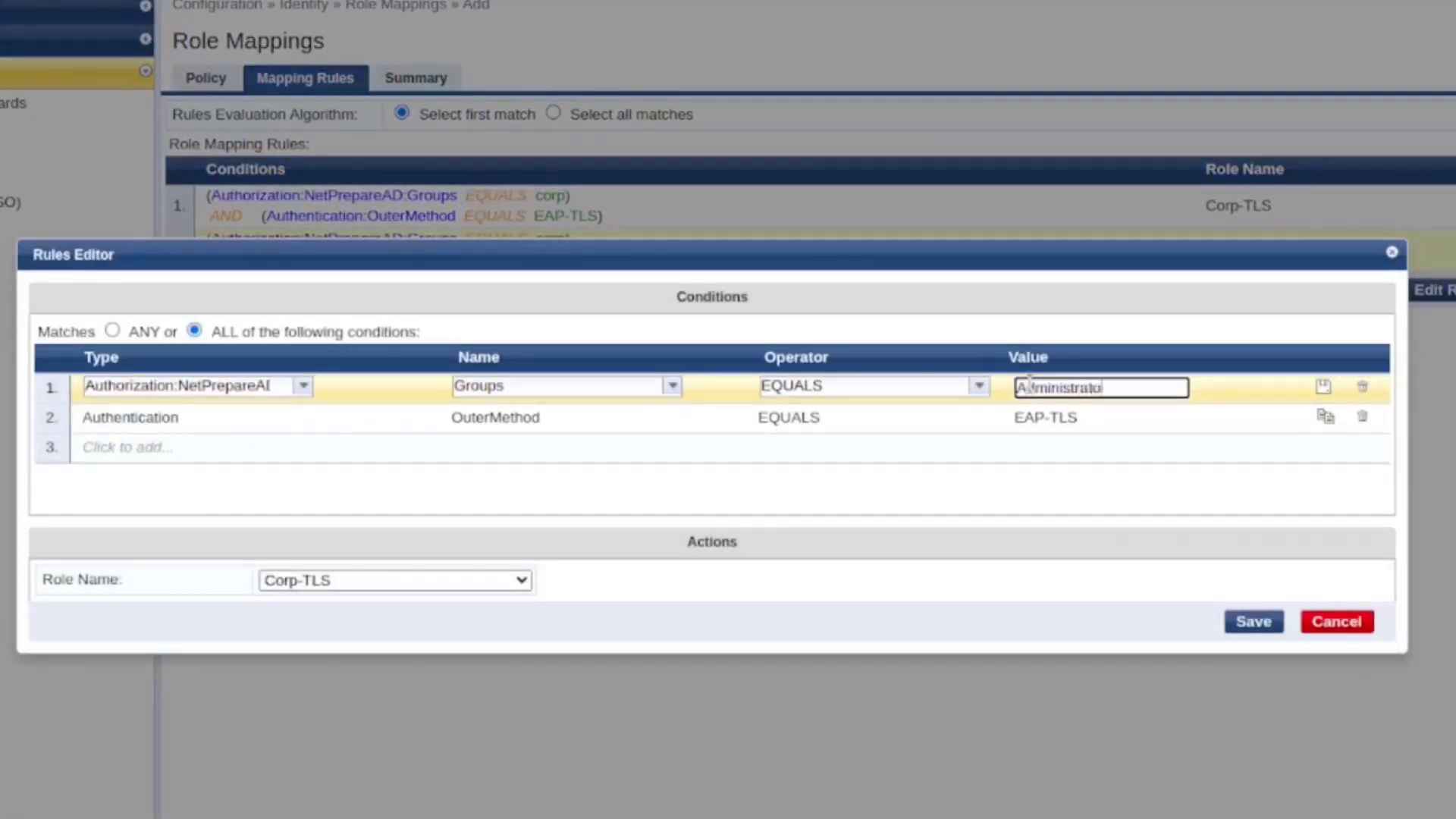
{"action": "type", "text": "rator"}
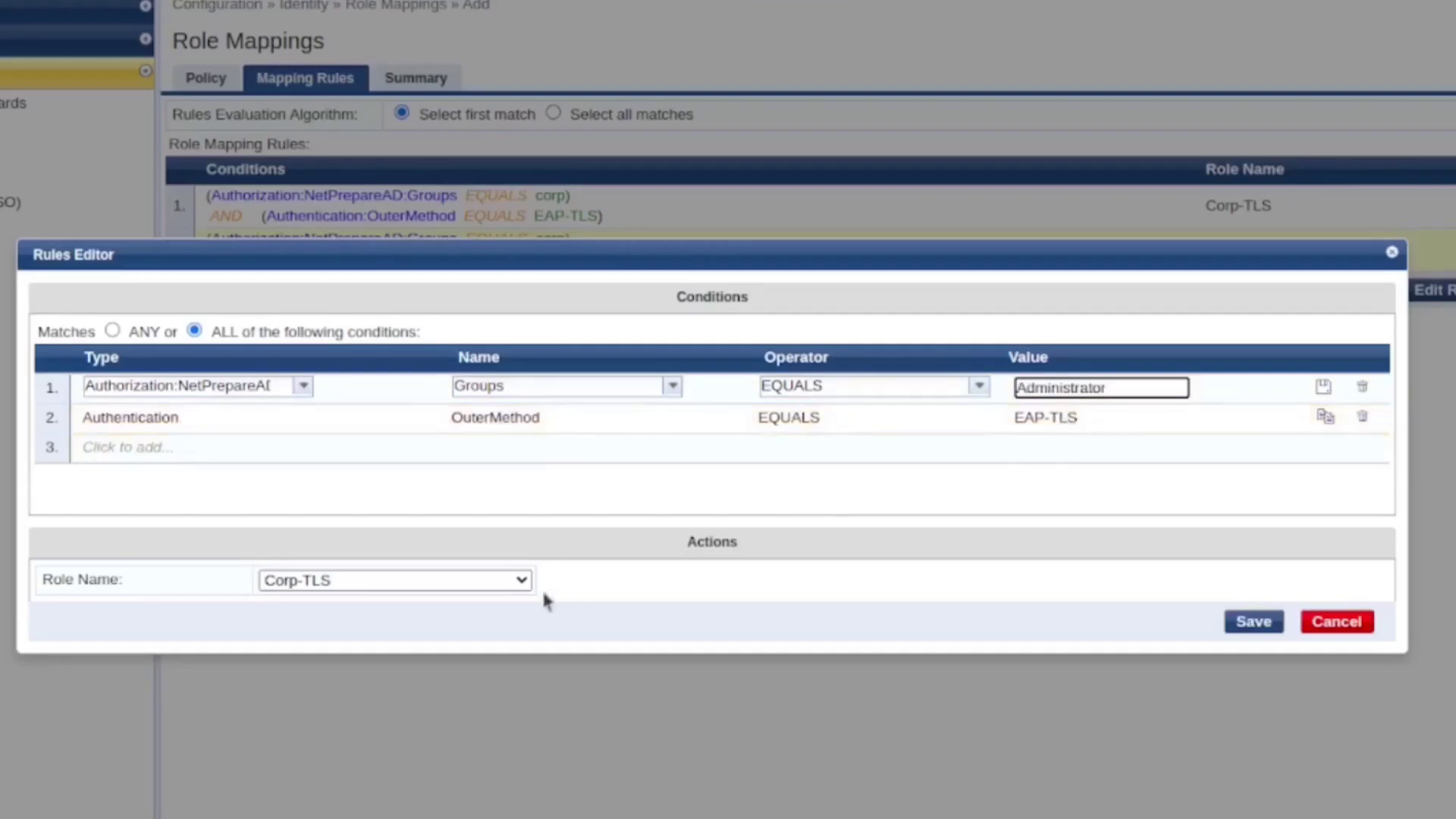
{"action": "left_click", "coordinate": [542, 587]}
{"action": "left_click", "coordinate": [433, 235]}
{"action": "left_click", "coordinate": [1254, 622]}
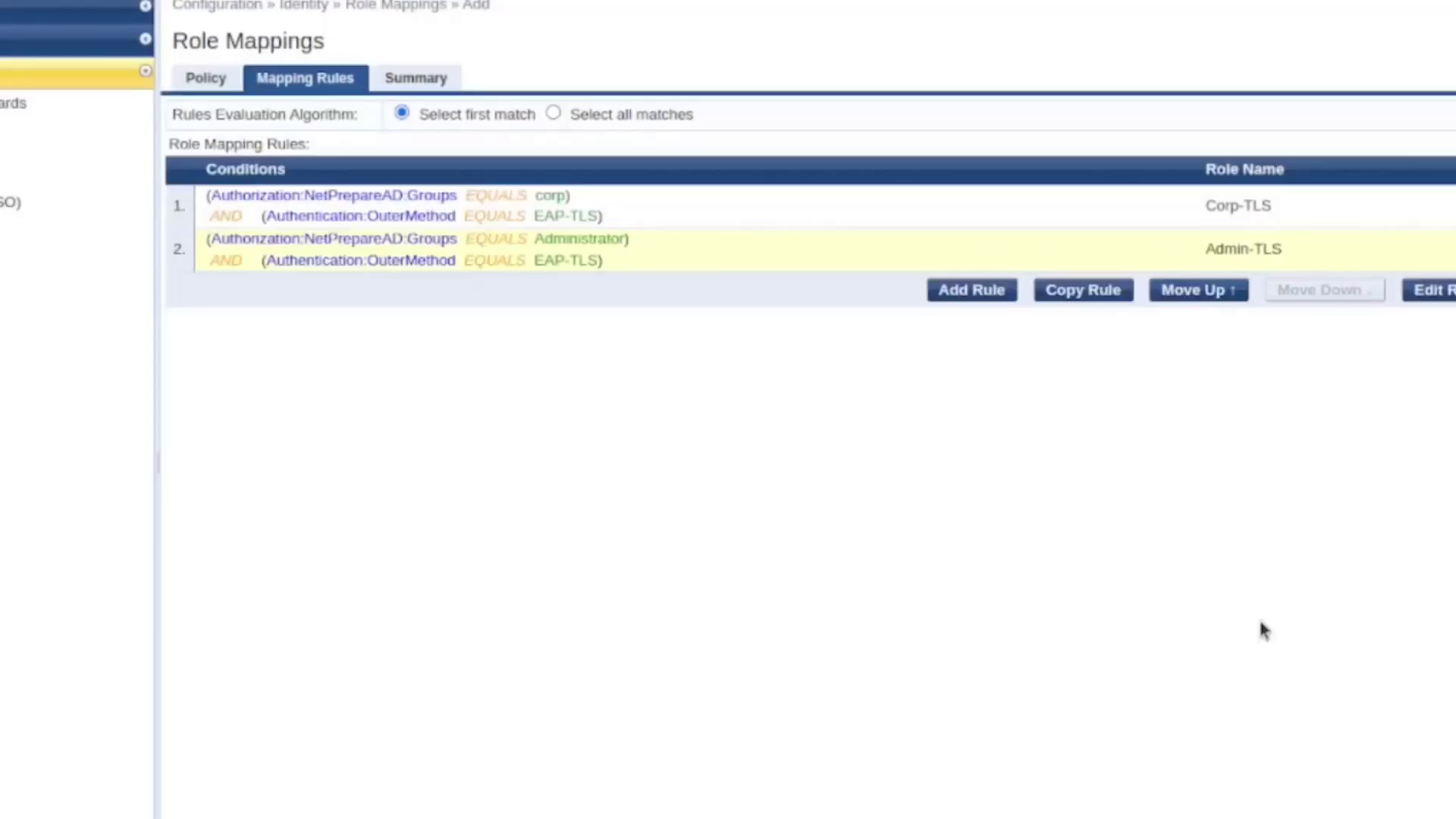
Step: Duplicate the Administrator rule
{"action": "left_click", "coordinate": [970, 290]}
{"action": "left_click", "coordinate": [1335, 618]}
{"action": "left_click", "coordinate": [973, 291]}
{"action": "left_click", "coordinate": [1335, 618]}
{"action": "left_click", "coordinate": [1080, 291]}
{"action": "left_click", "coordinate": [1117, 335]}
Step: Copy the corp rule to row 3, dropping its EAP-TLS condition and assigning Corp
{"action": "left_click", "coordinate": [1054, 244]}
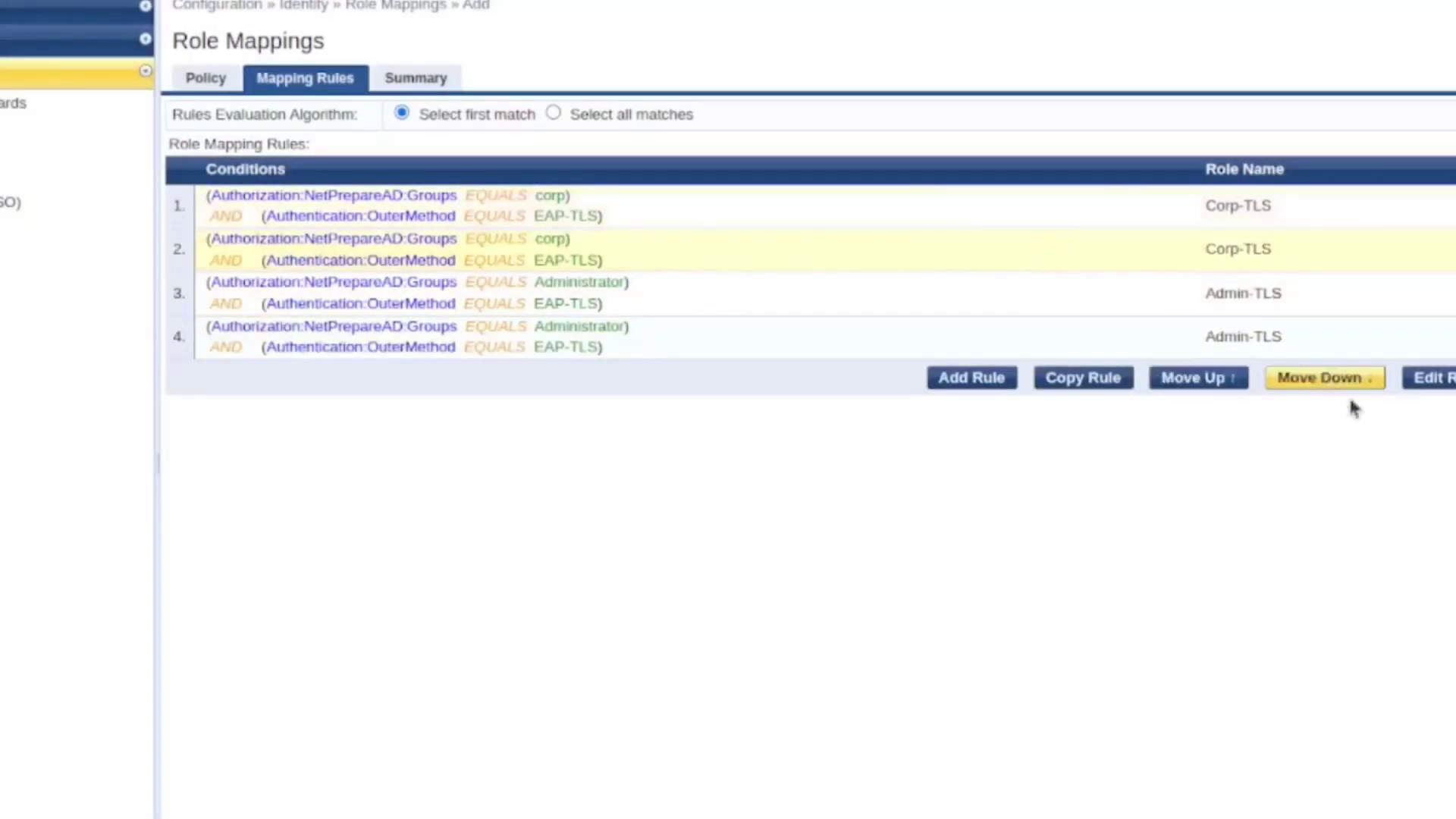
{"action": "left_click", "coordinate": [1319, 378]}
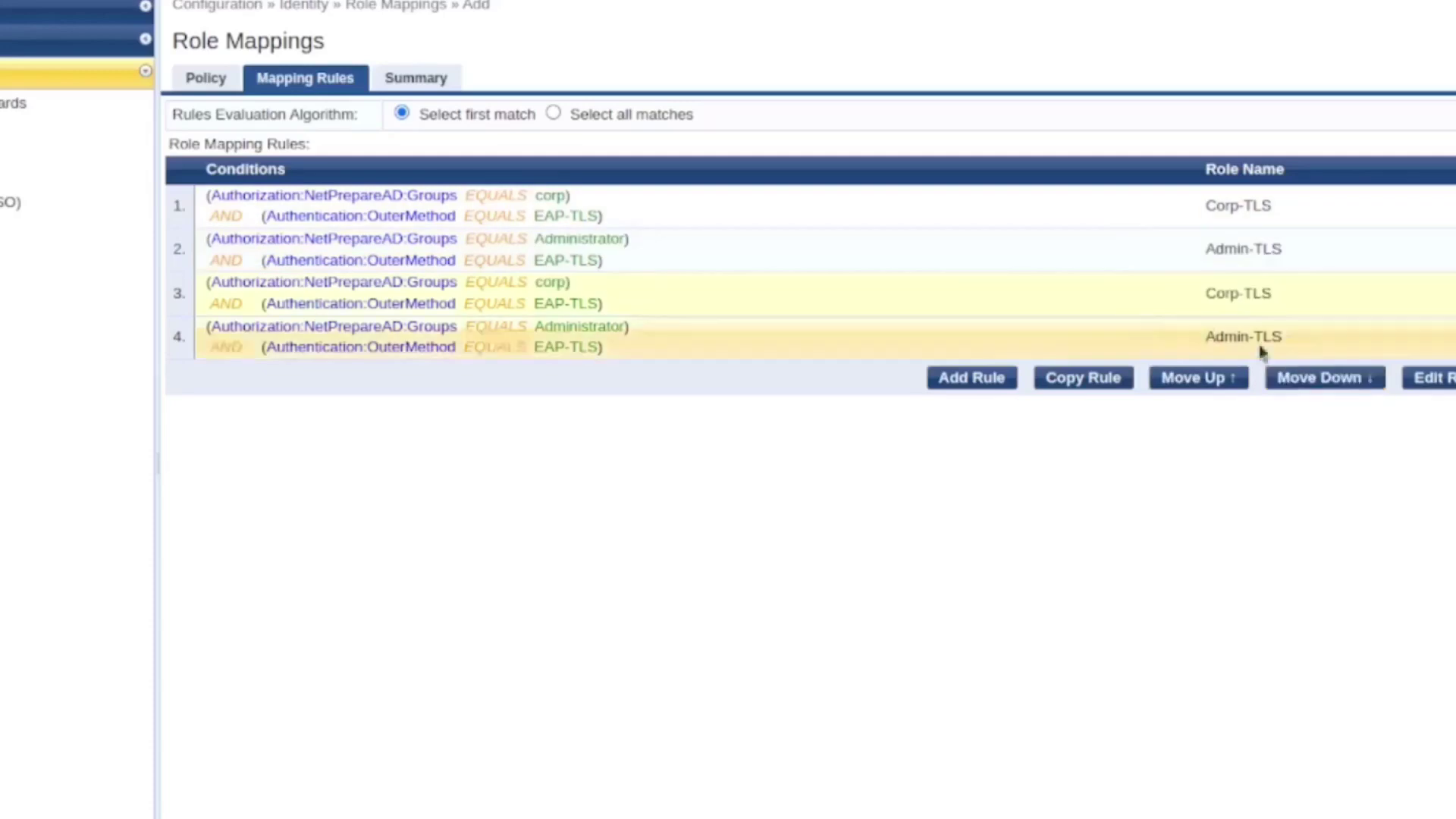
{"action": "left_click", "coordinate": [1432, 379]}
{"action": "left_click", "coordinate": [1363, 419]}
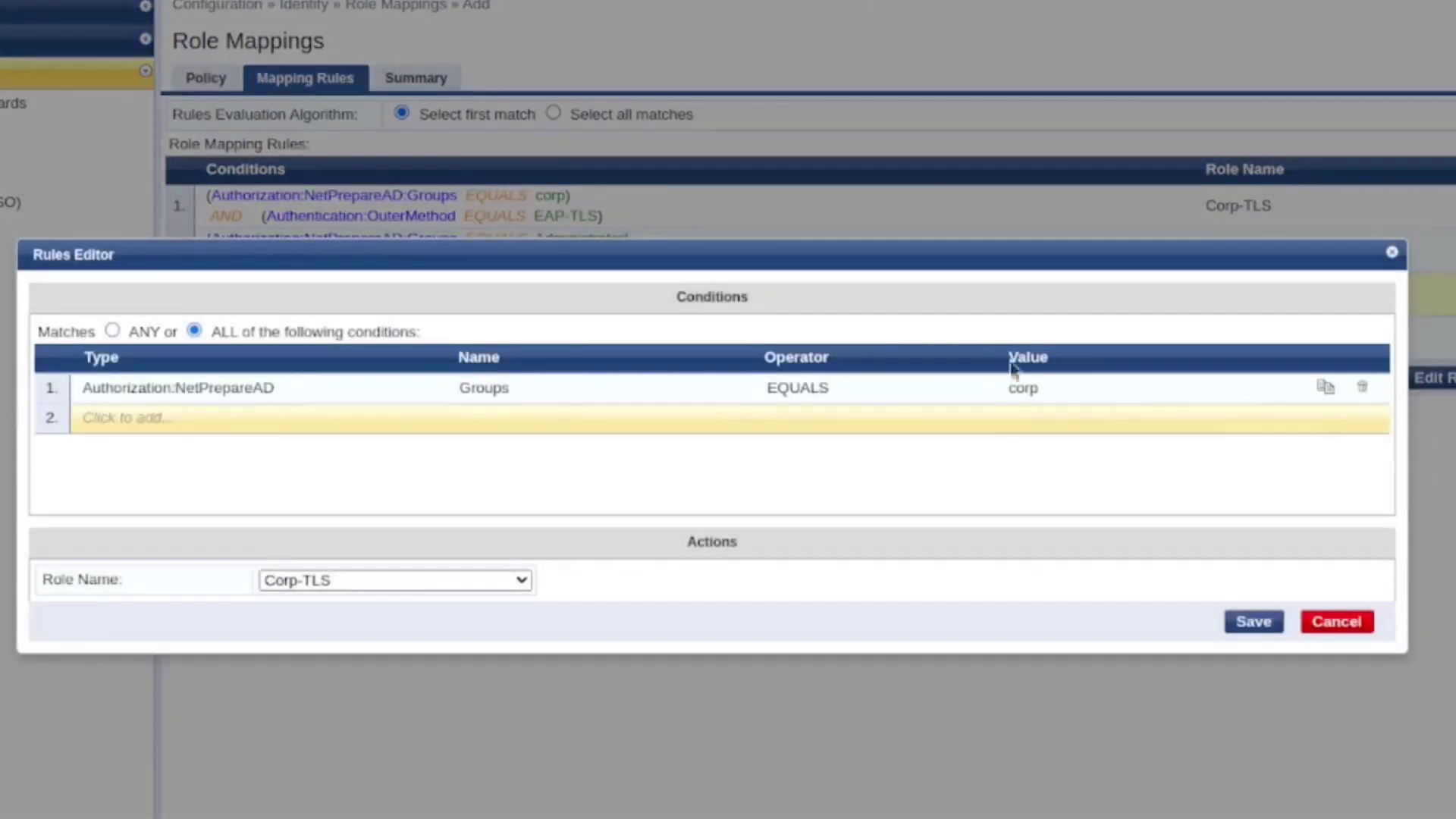
{"action": "left_click", "coordinate": [507, 580]}
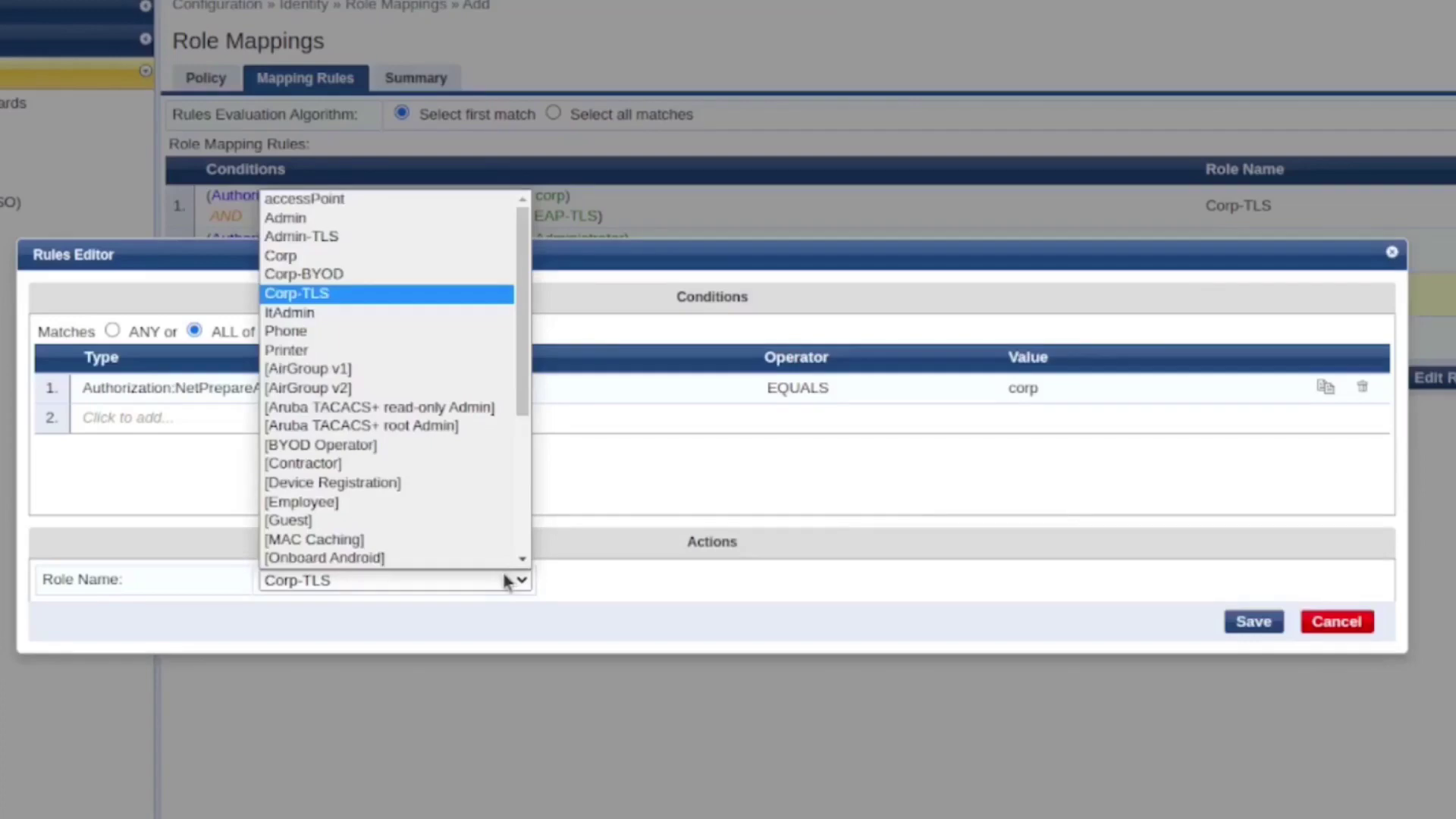
{"action": "left_click", "coordinate": [348, 257]}
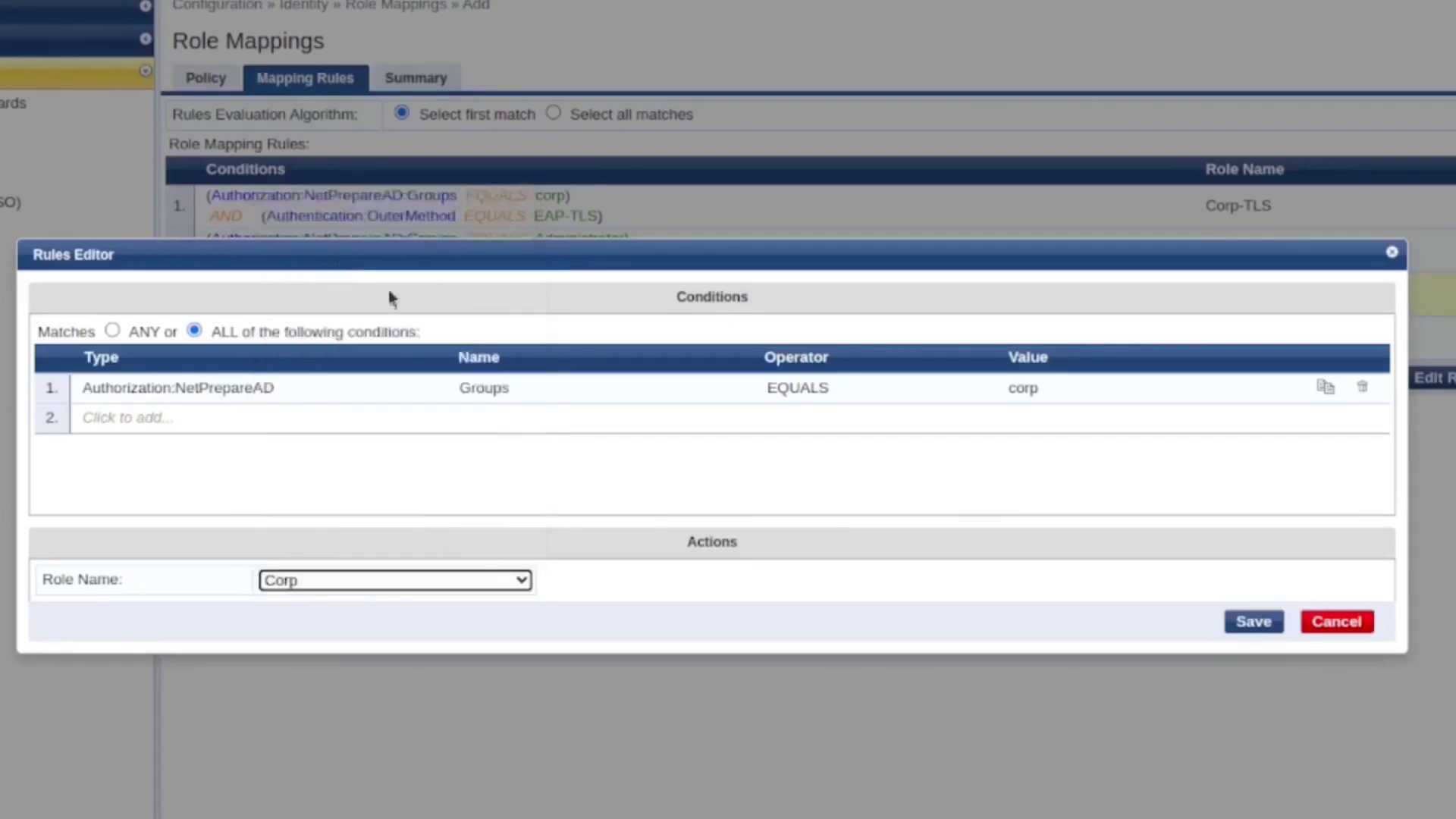
{"action": "left_click", "coordinate": [1254, 621]}
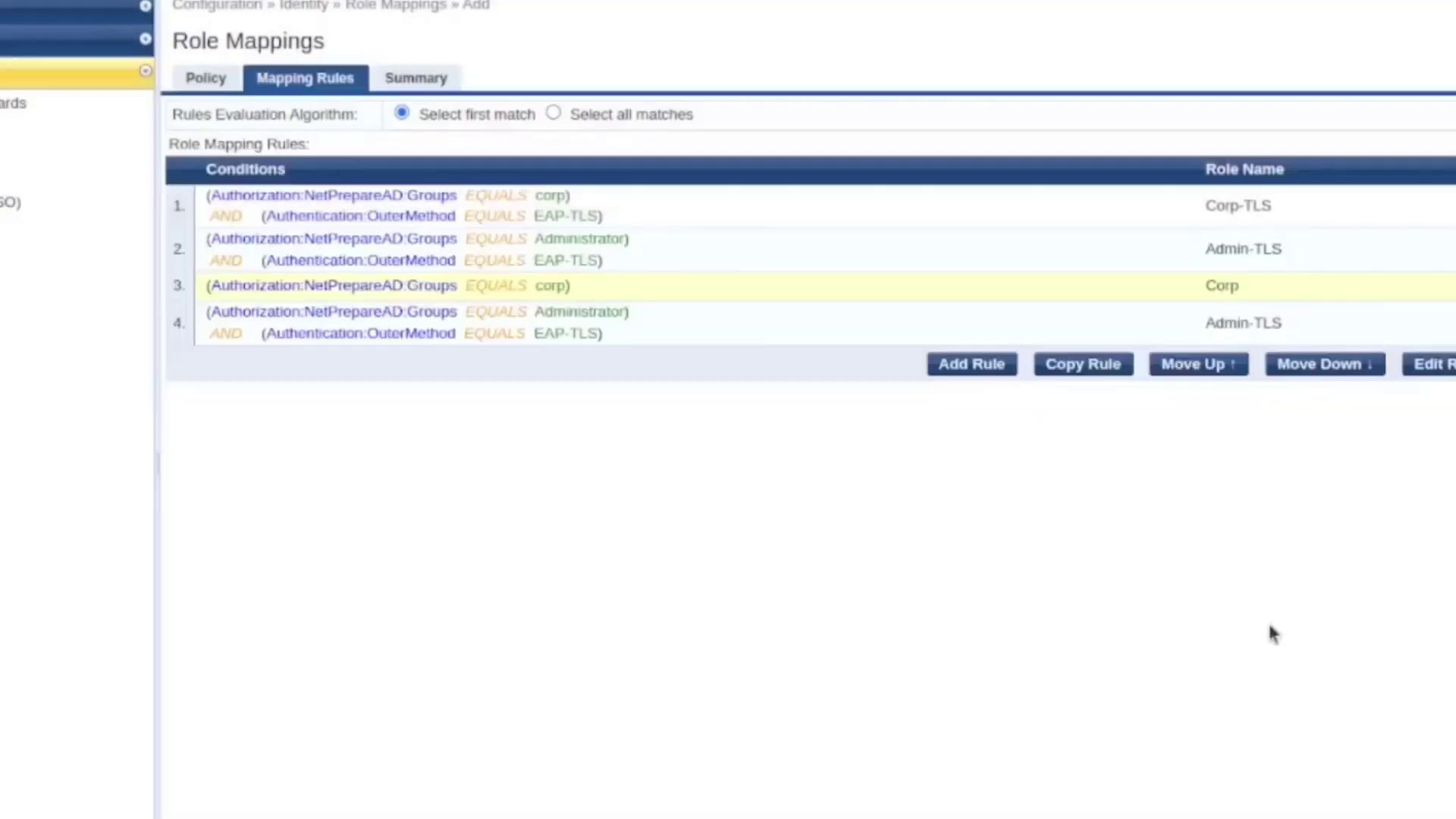
Step: Give the copied Administrator rule the Admin role, then save Wireless_UserAndMachin_802.1x
{"action": "left_click", "coordinate": [1251, 324]}
{"action": "left_click", "coordinate": [1431, 364]}
{"action": "left_click", "coordinate": [405, 429]}
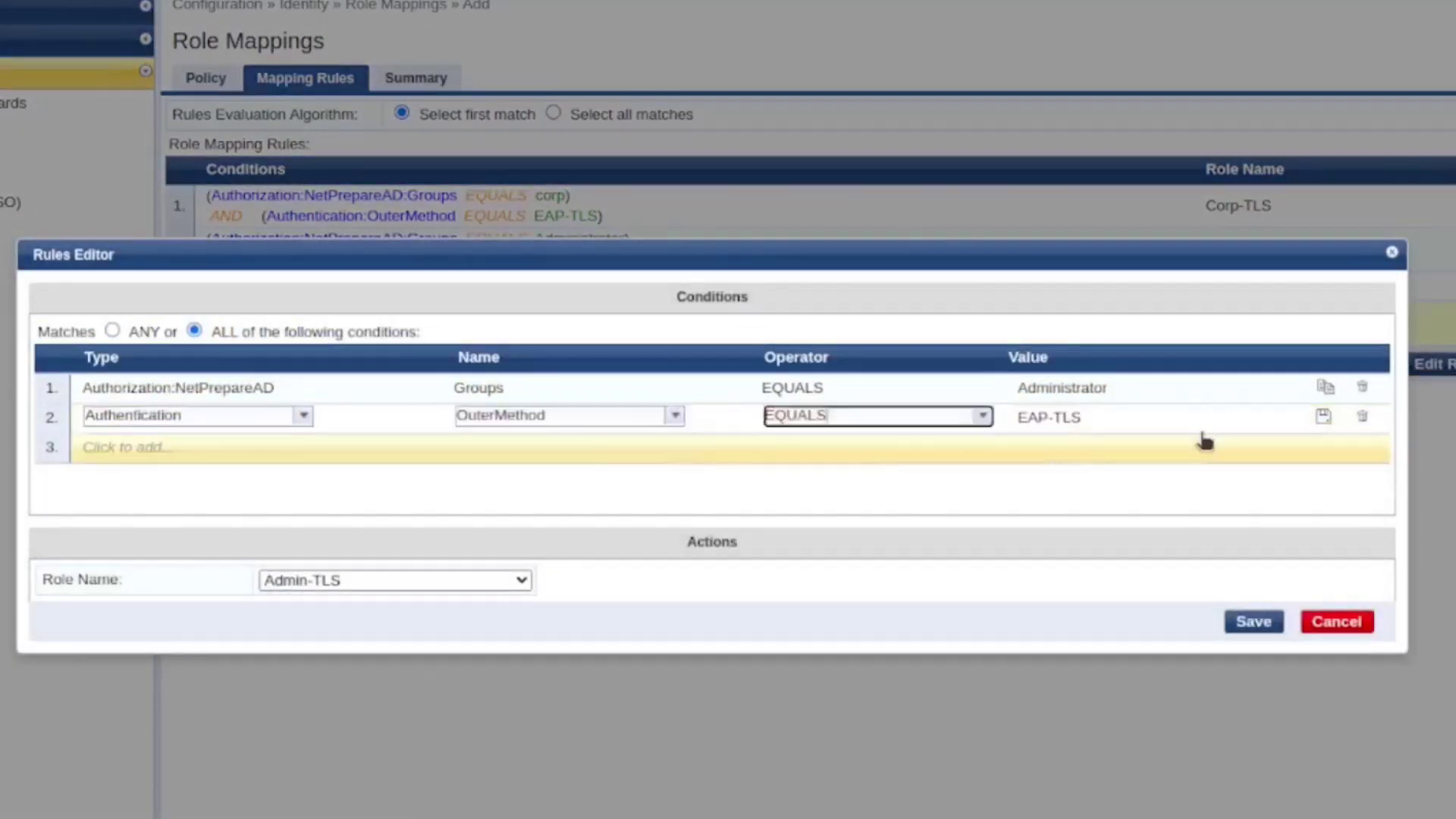
{"action": "left_click", "coordinate": [1363, 417]}
{"action": "left_click", "coordinate": [523, 580]}
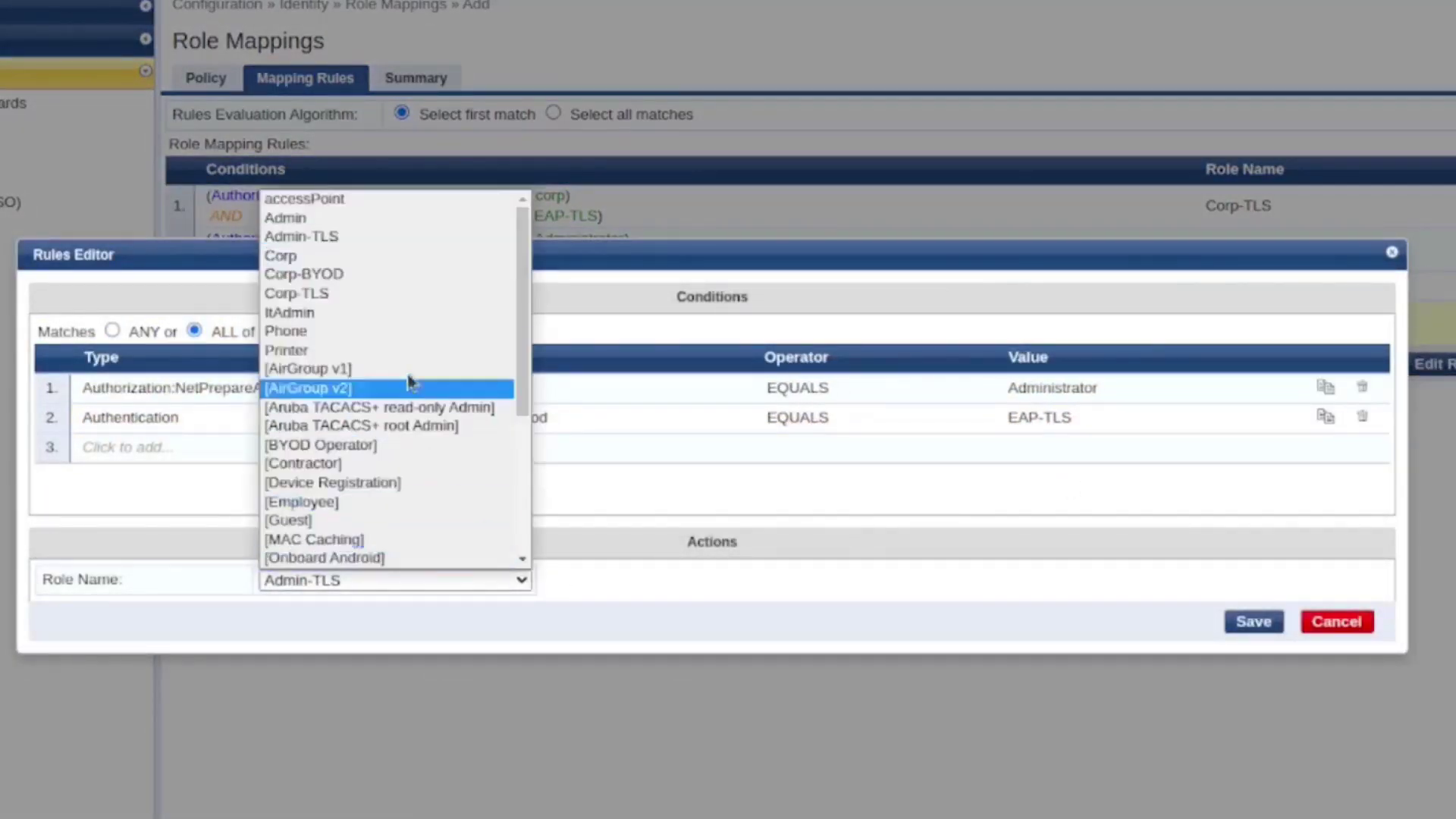
{"action": "left_click", "coordinate": [381, 217]}
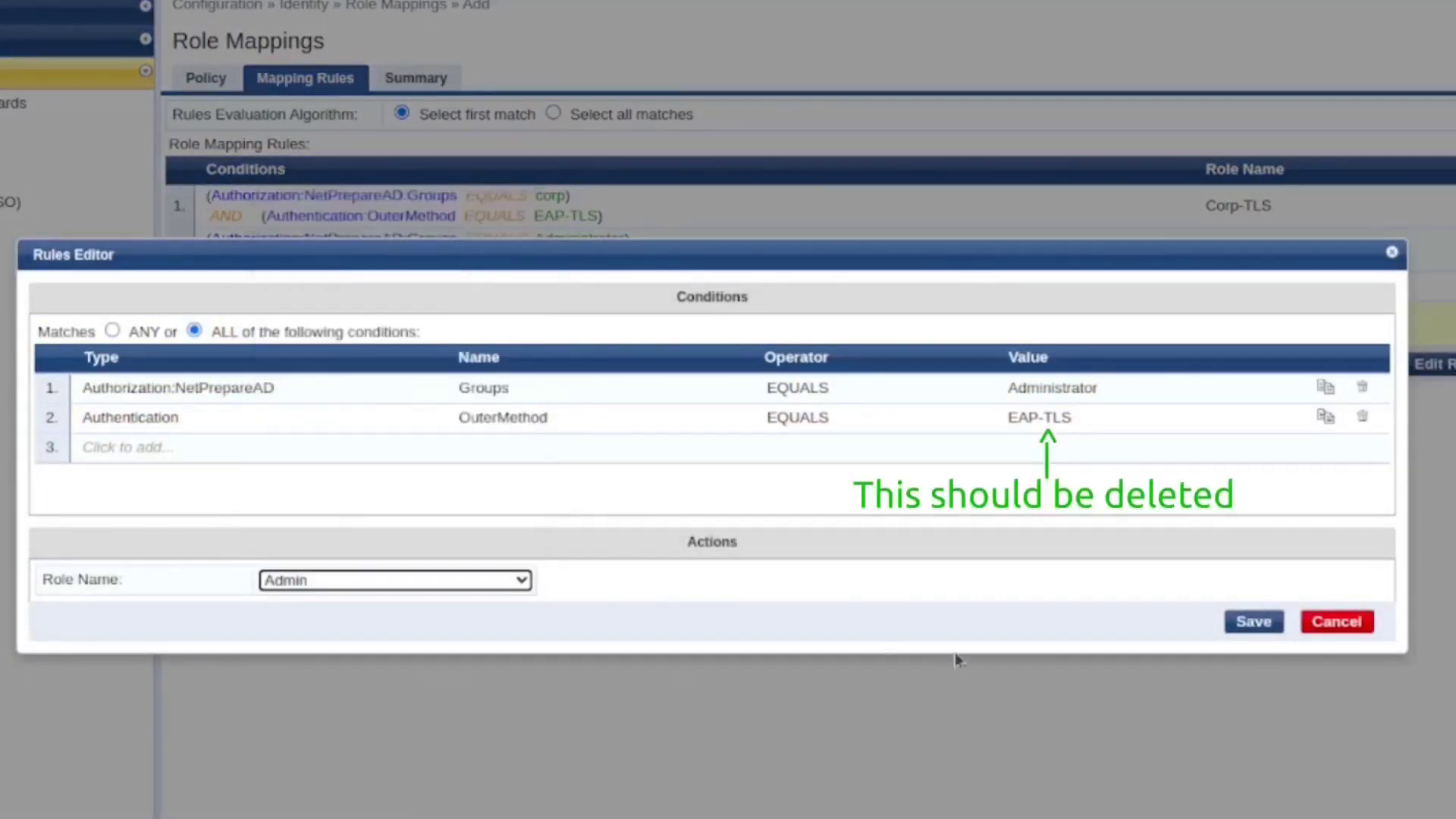
{"action": "left_click", "coordinate": [1255, 622]}
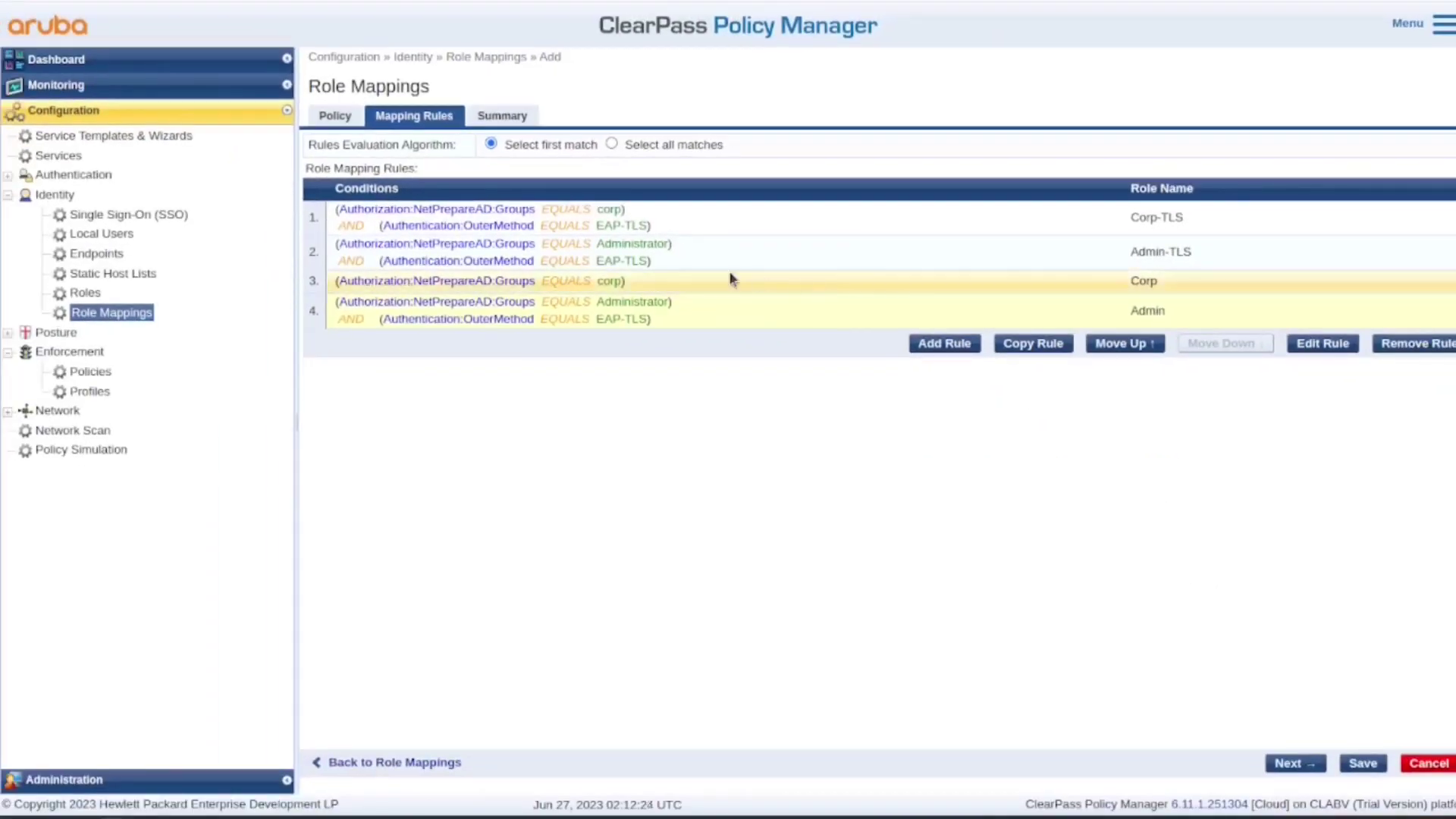
{"action": "left_click", "coordinate": [502, 115]}
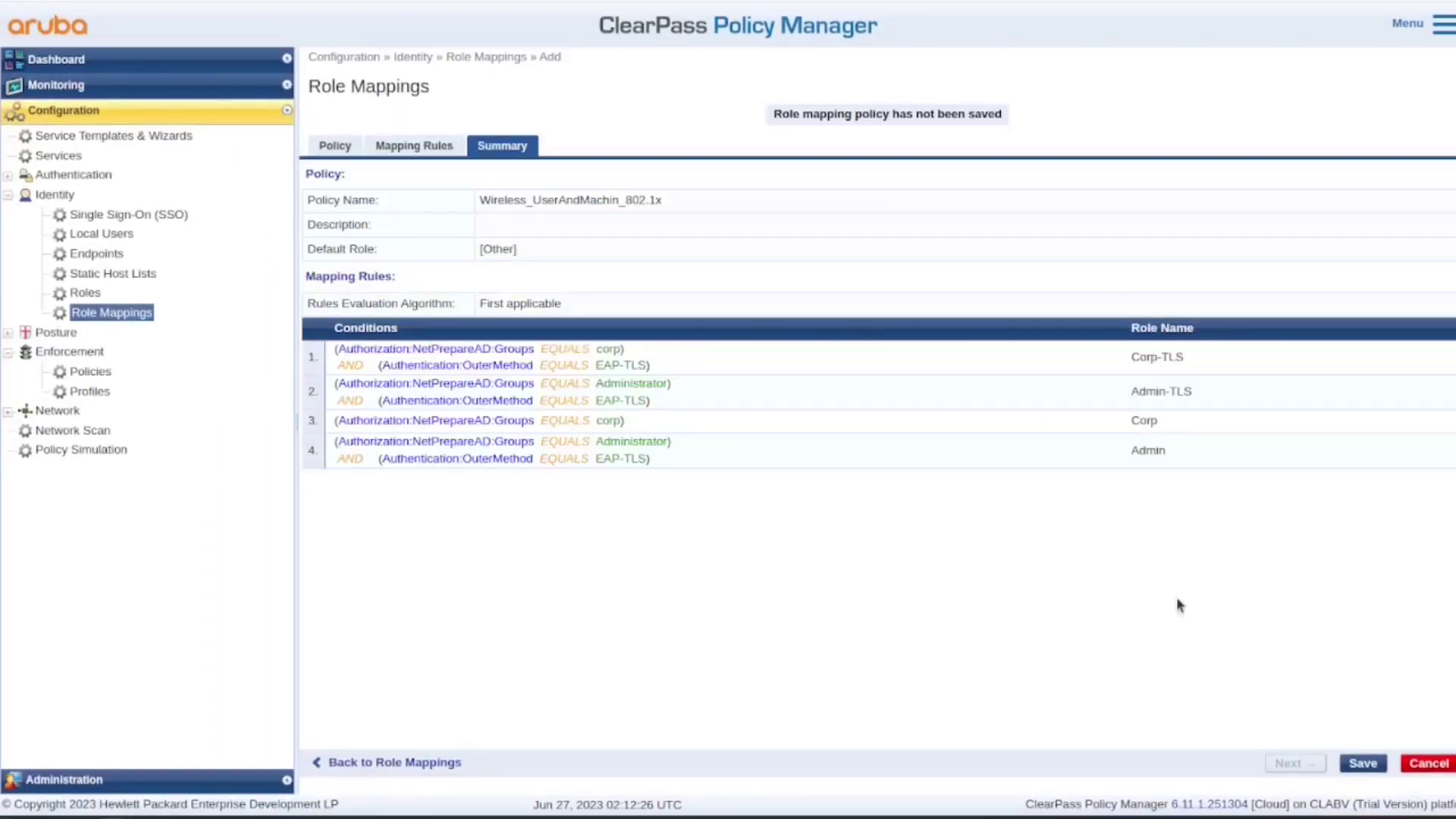
{"action": "left_click", "coordinate": [1365, 764]}
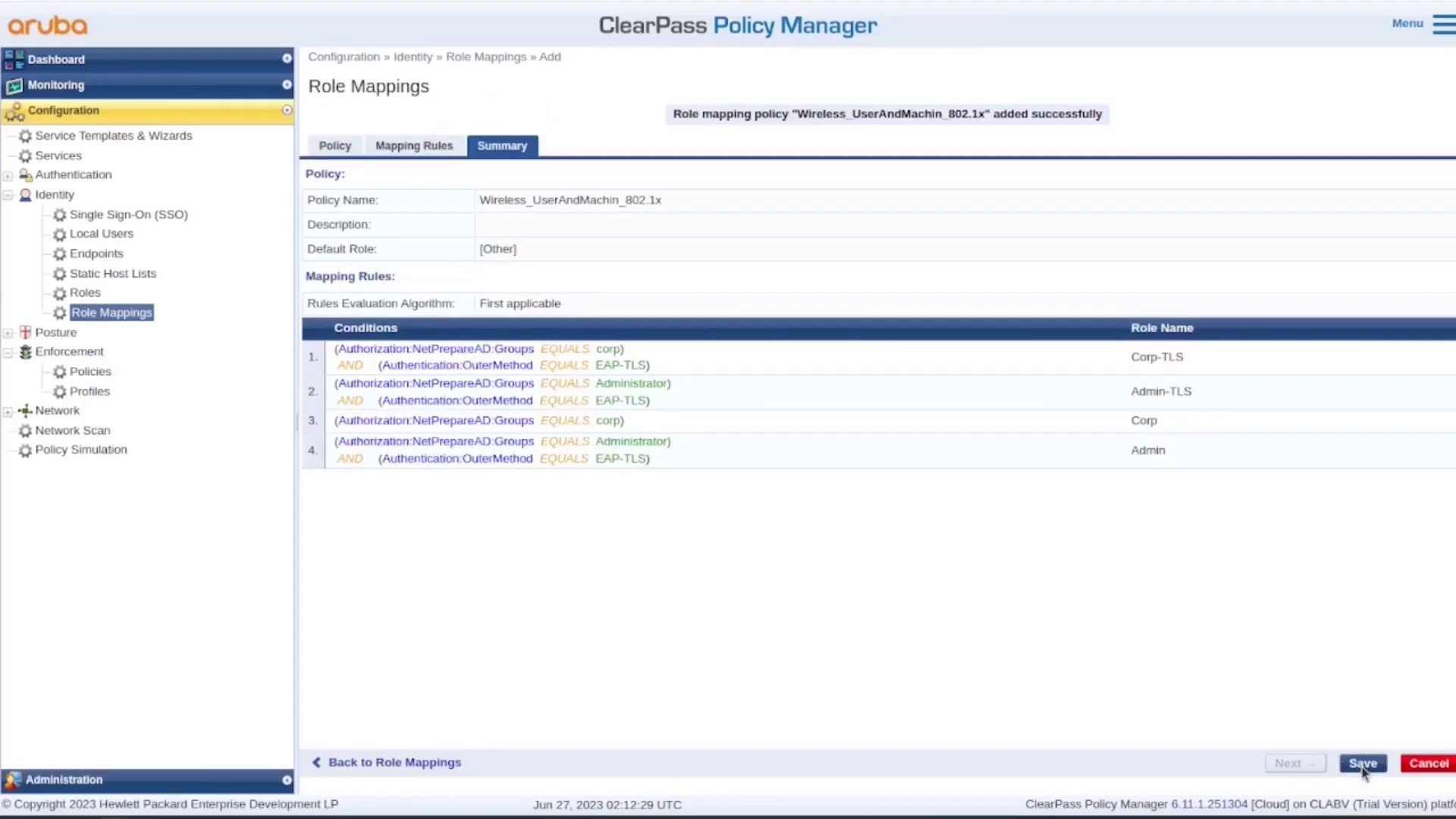
Step: Set MR_802.1X Wireless_UserAndMachine's role mapping to Wireless_UserAndMachin_802.1x and save
{"action": "left_click", "coordinate": [59, 155]}
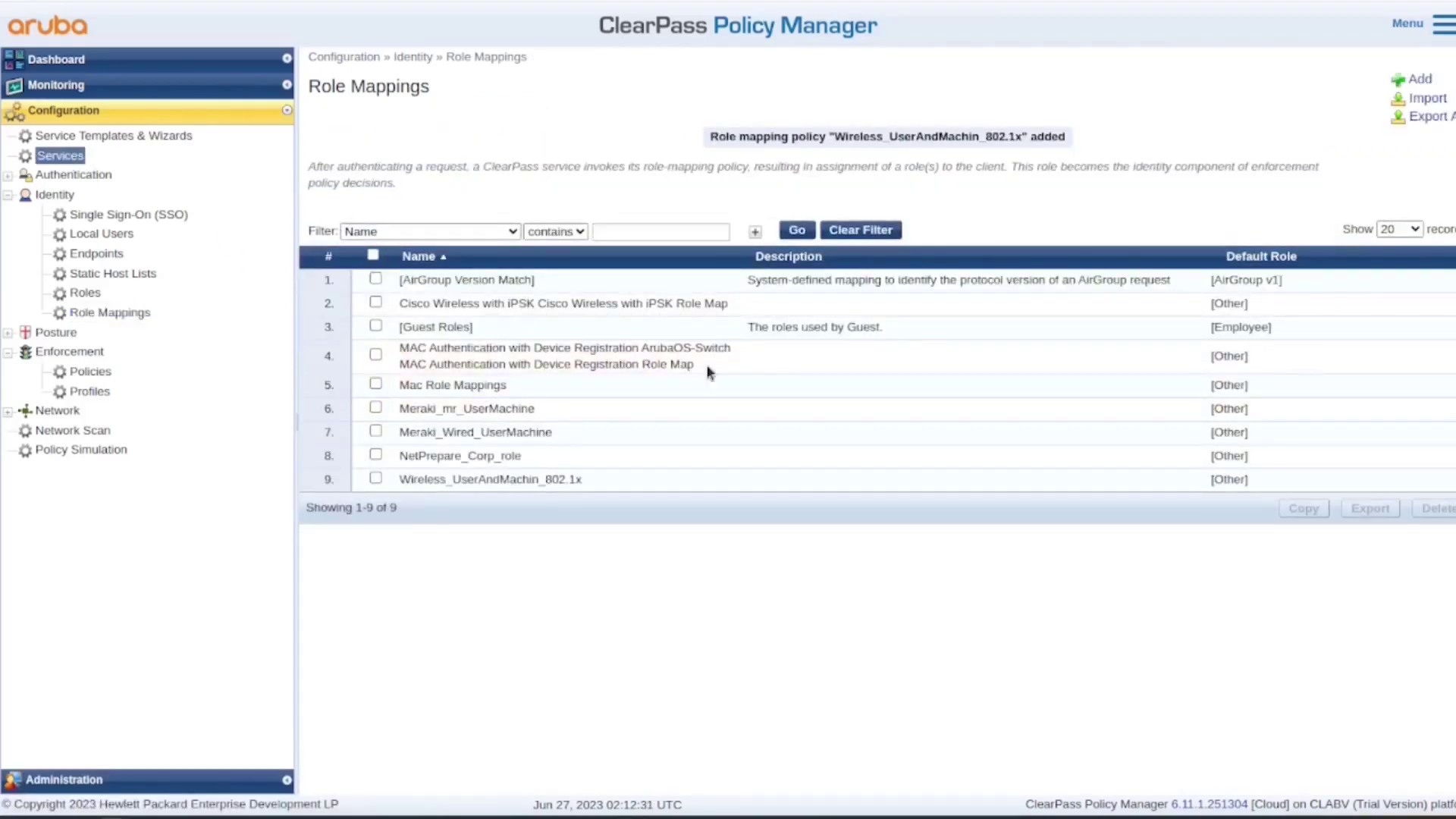
{"action": "left_click", "coordinate": [640, 233]}
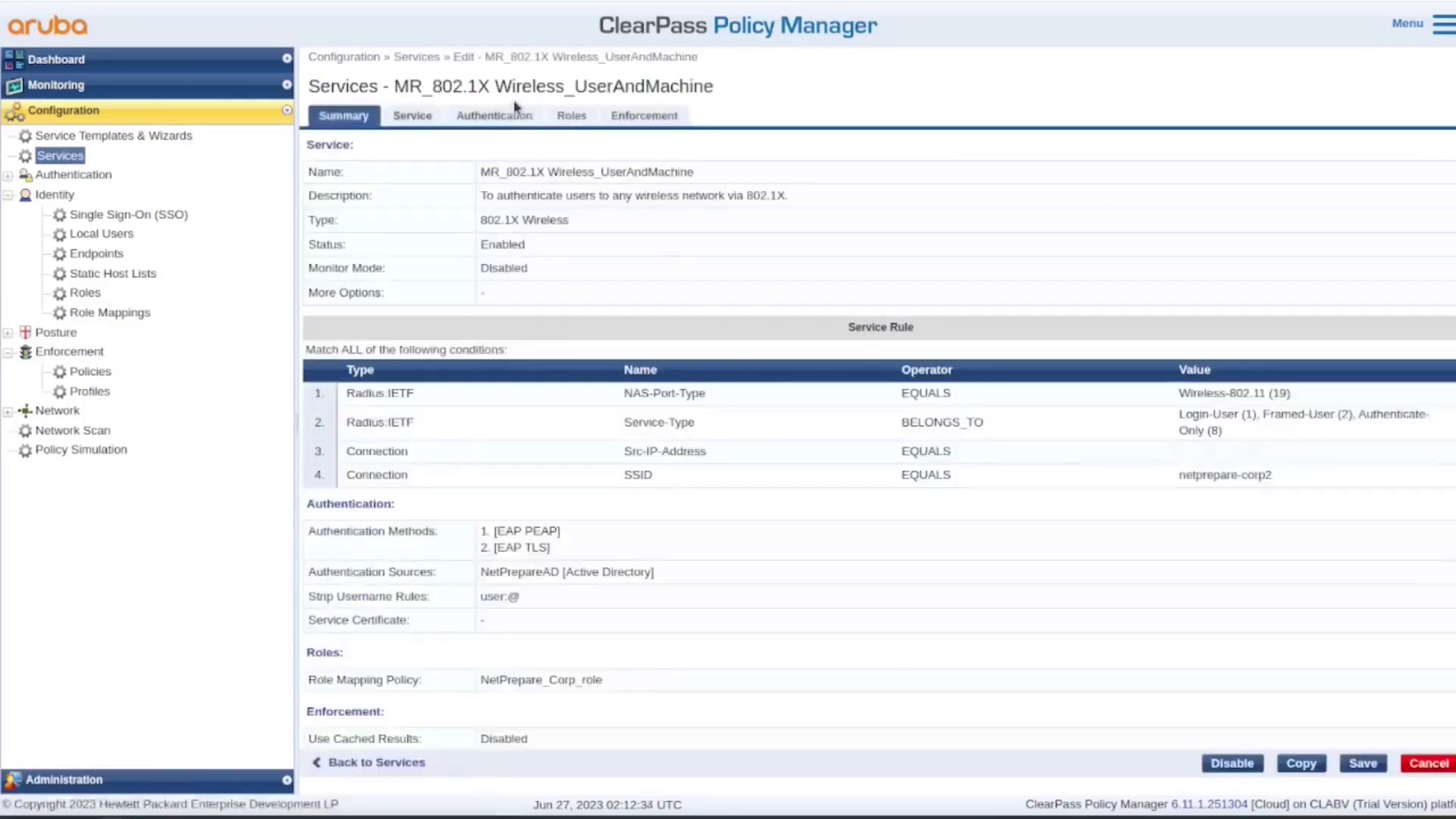
{"action": "left_click", "coordinate": [571, 116]}
{"action": "left_click", "coordinate": [657, 151]}
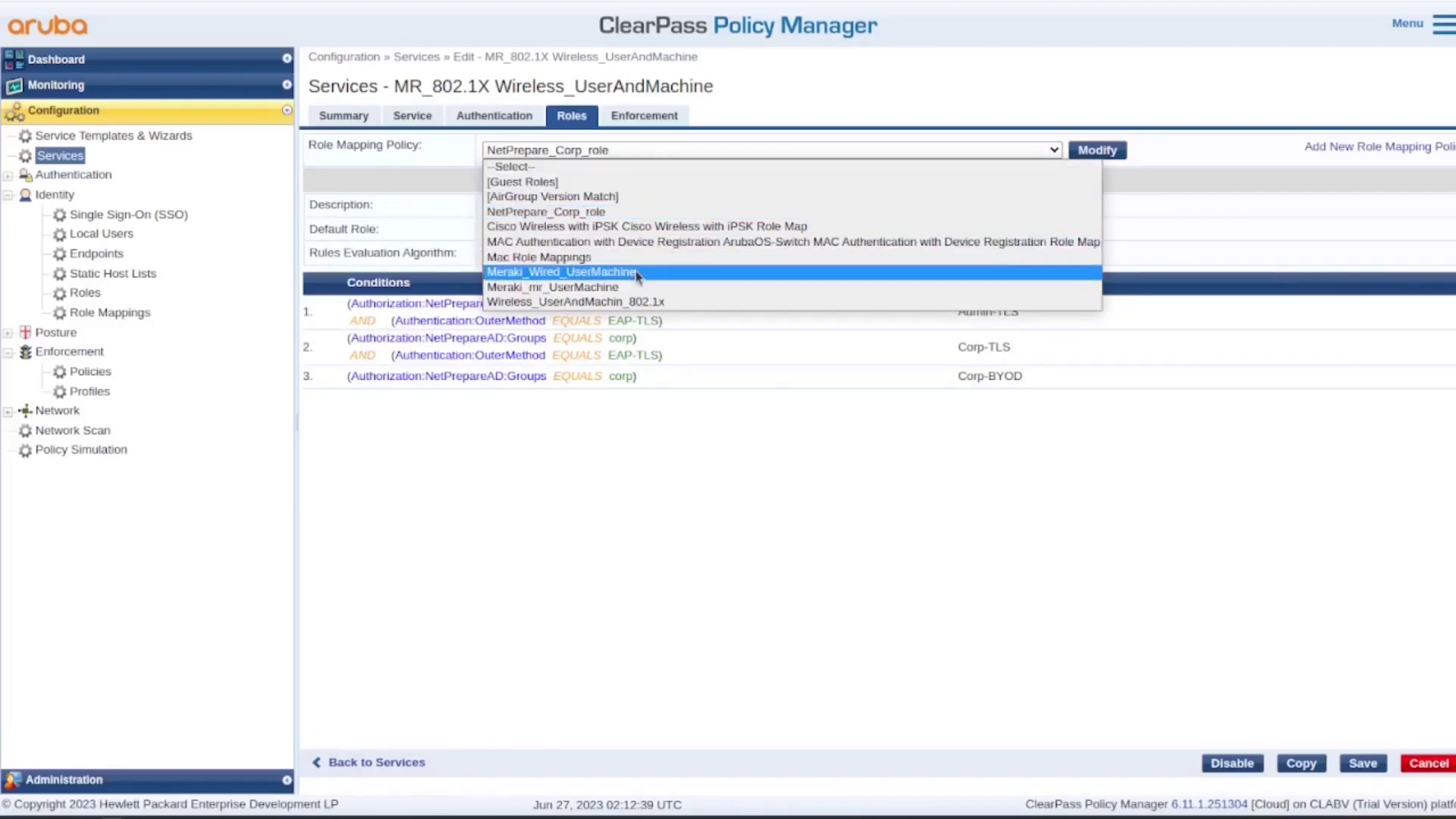
{"action": "left_click", "coordinate": [614, 302]}
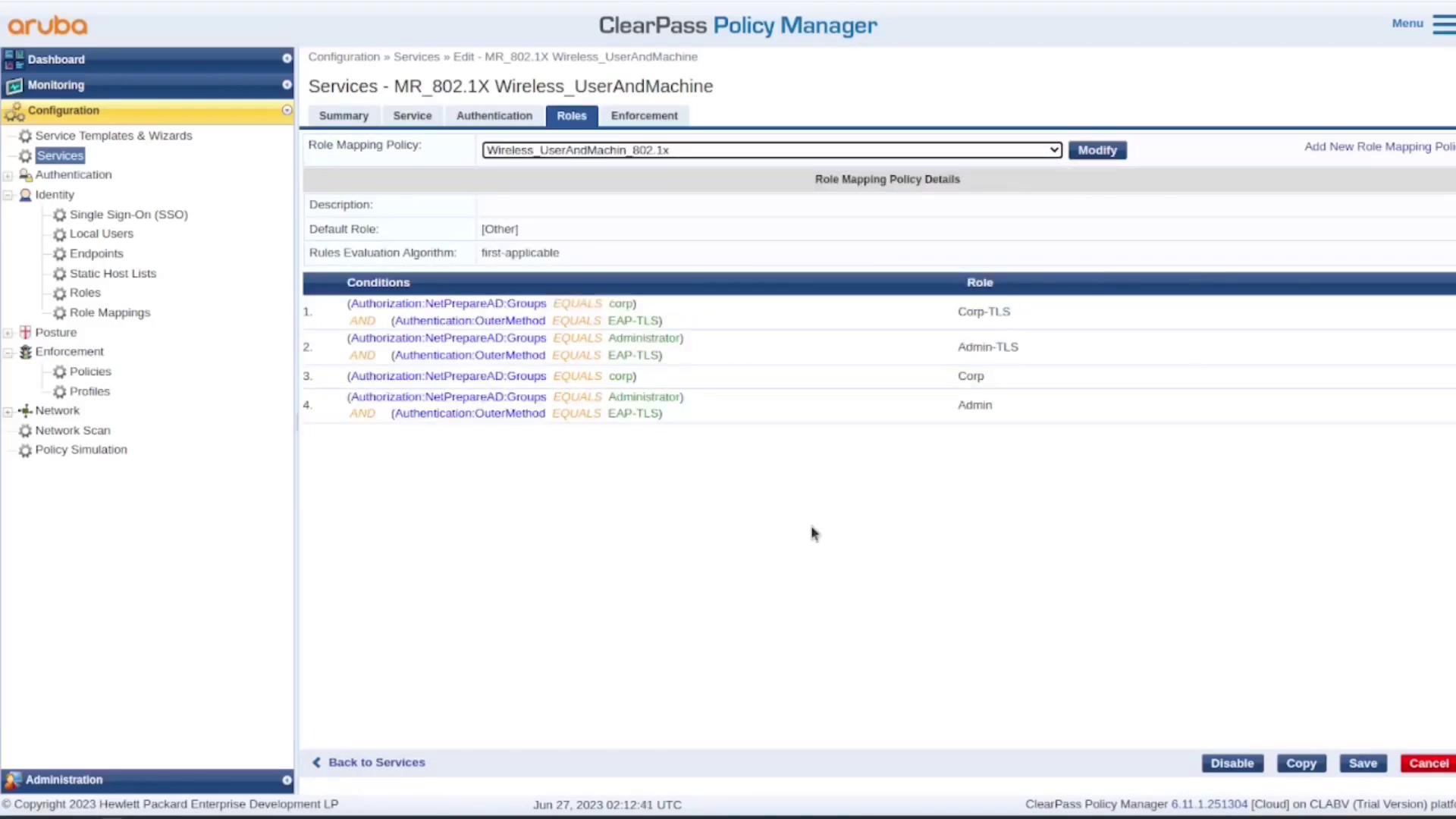
{"action": "left_click", "coordinate": [1363, 763]}
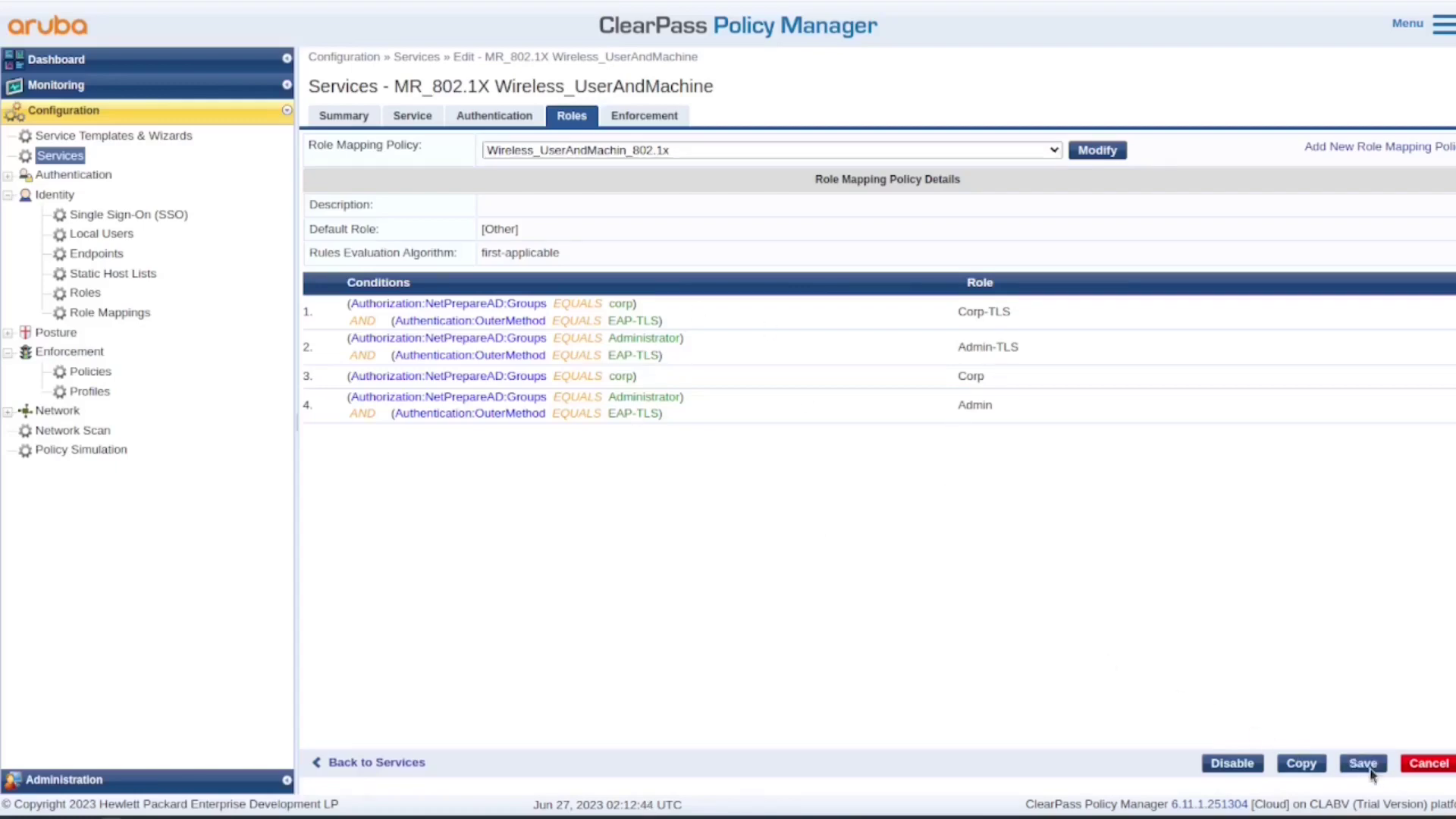
Step: Reopen MR_802.1X Wireless_UserAndMachine to view its NetPrepare_mr enforcement settings
{"action": "left_click", "coordinate": [591, 286]}
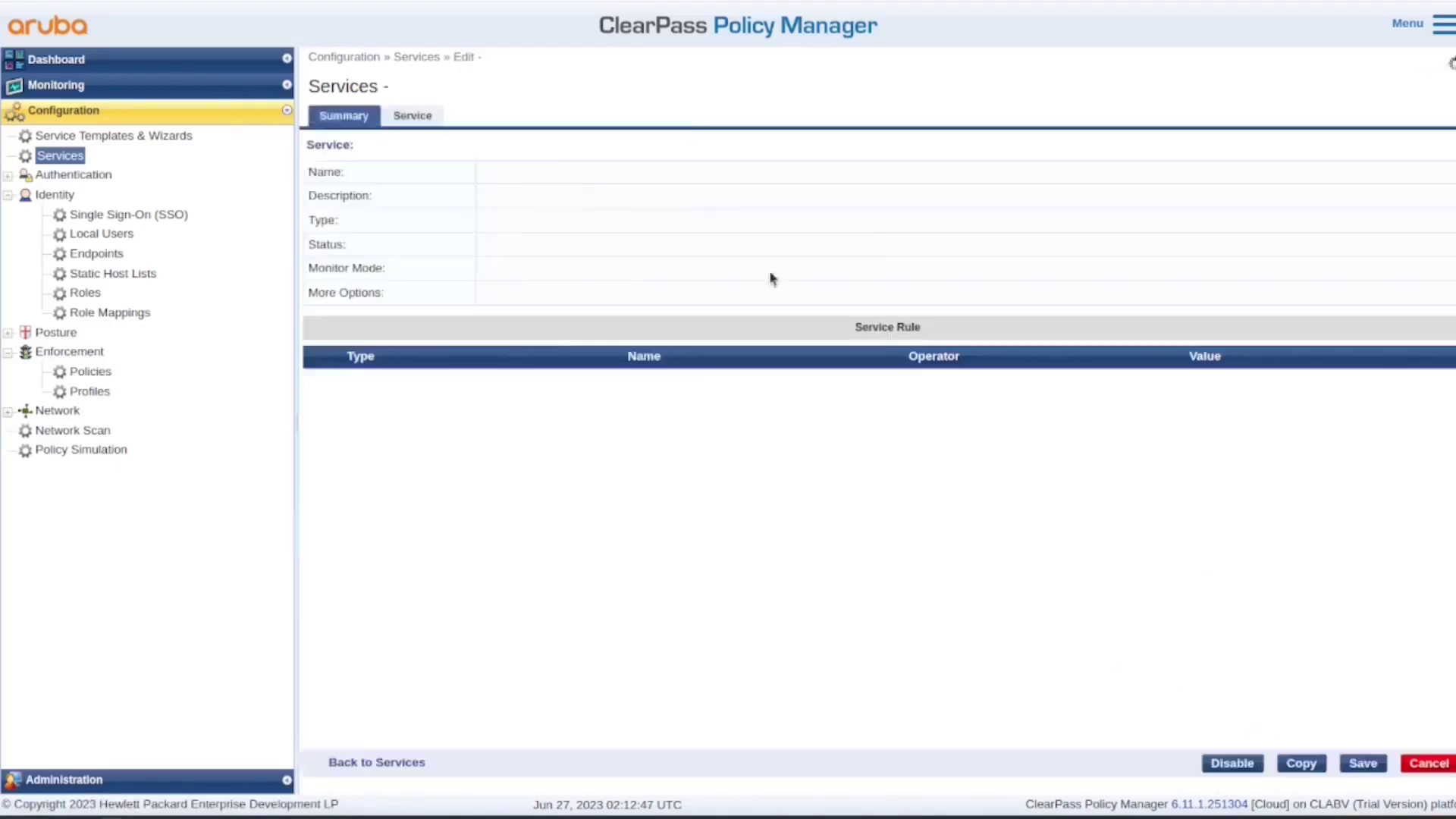
{"action": "left_click", "coordinate": [51, 161]}
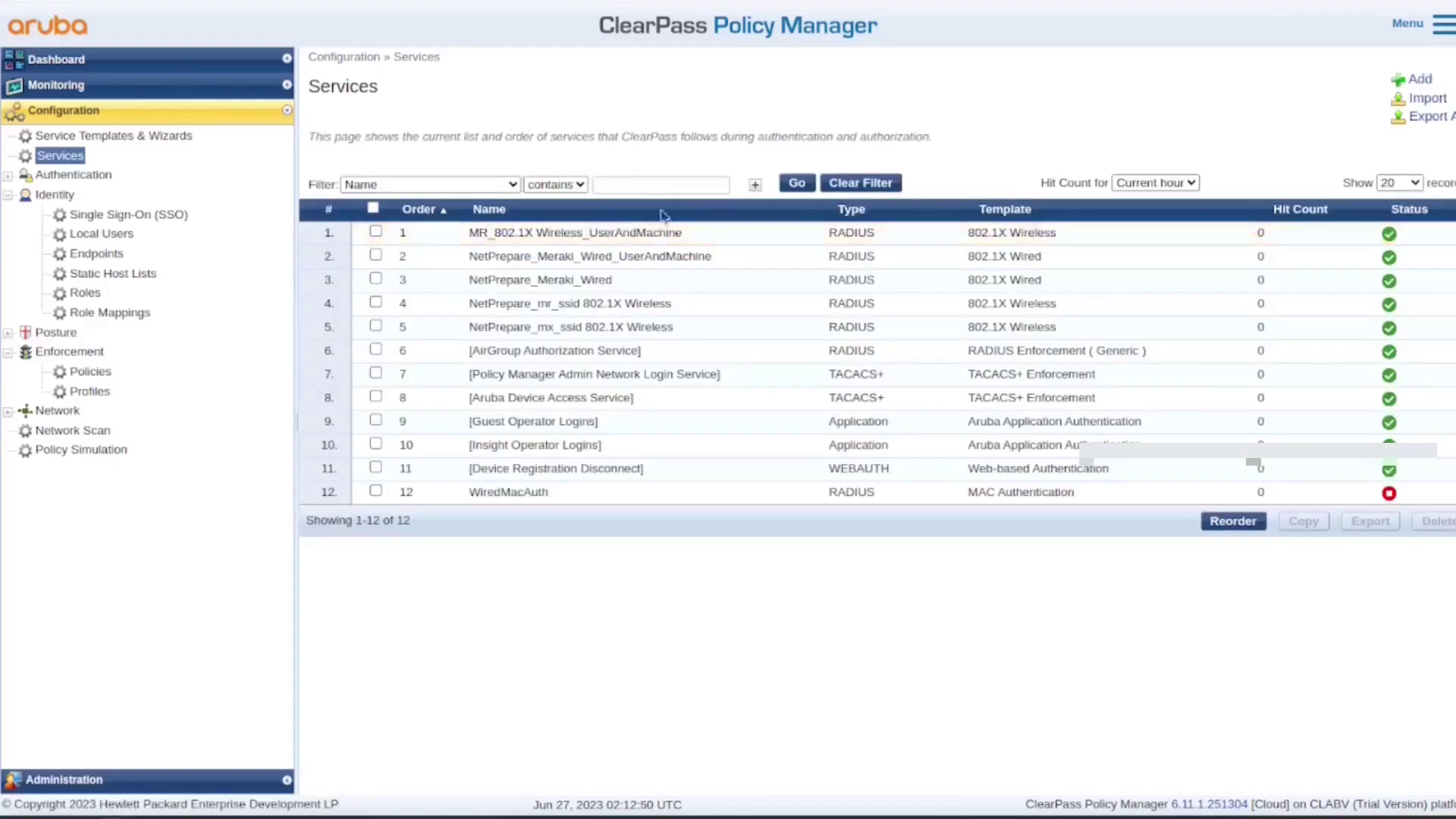
{"action": "left_click", "coordinate": [662, 211]}
{"action": "left_click", "coordinate": [645, 115]}
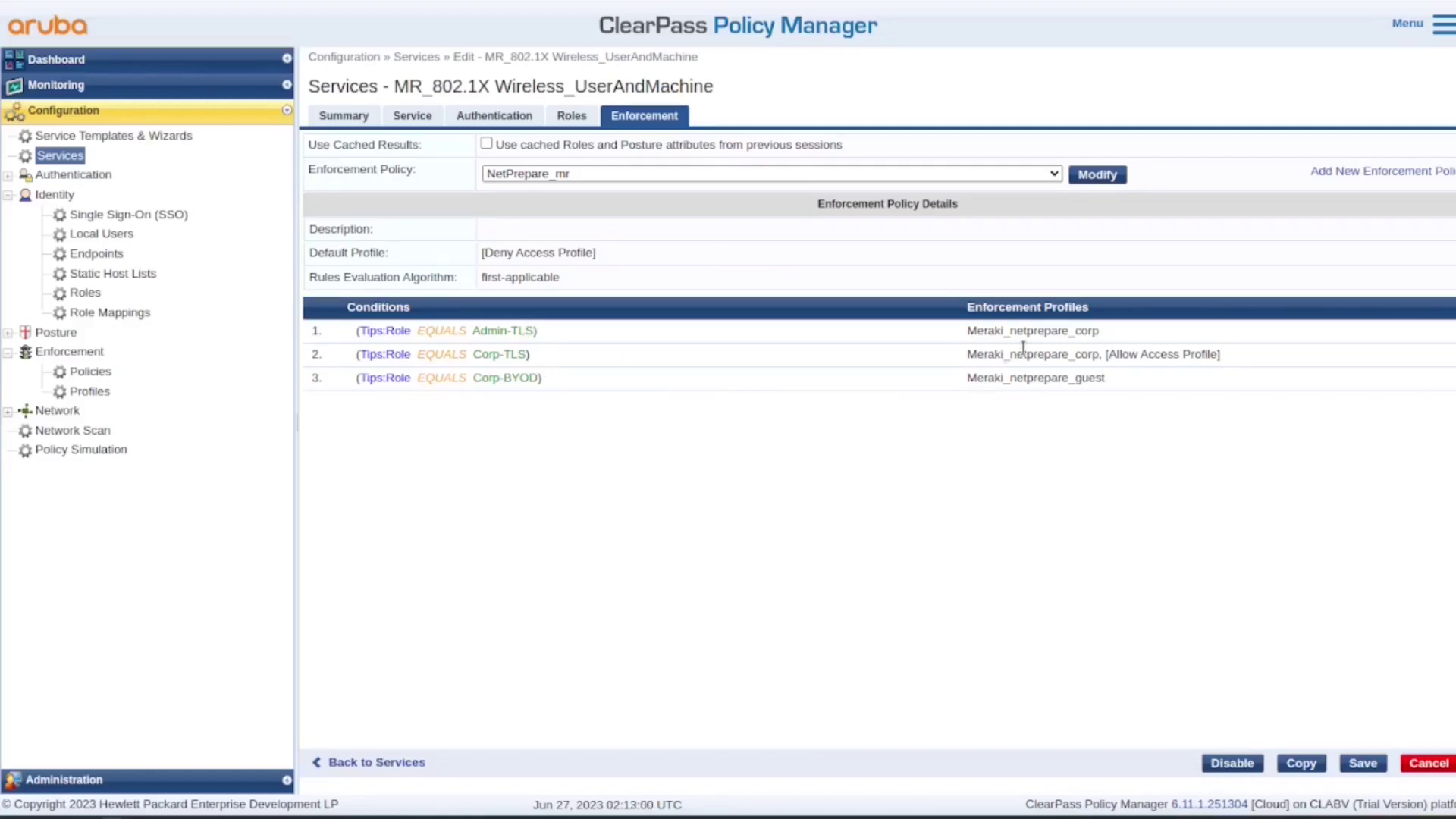
Step: Create enforcement policy Wireless_UserAndMachin_802.1x with [Deny Access Profile] as default profile
{"action": "left_click", "coordinate": [1054, 174]}
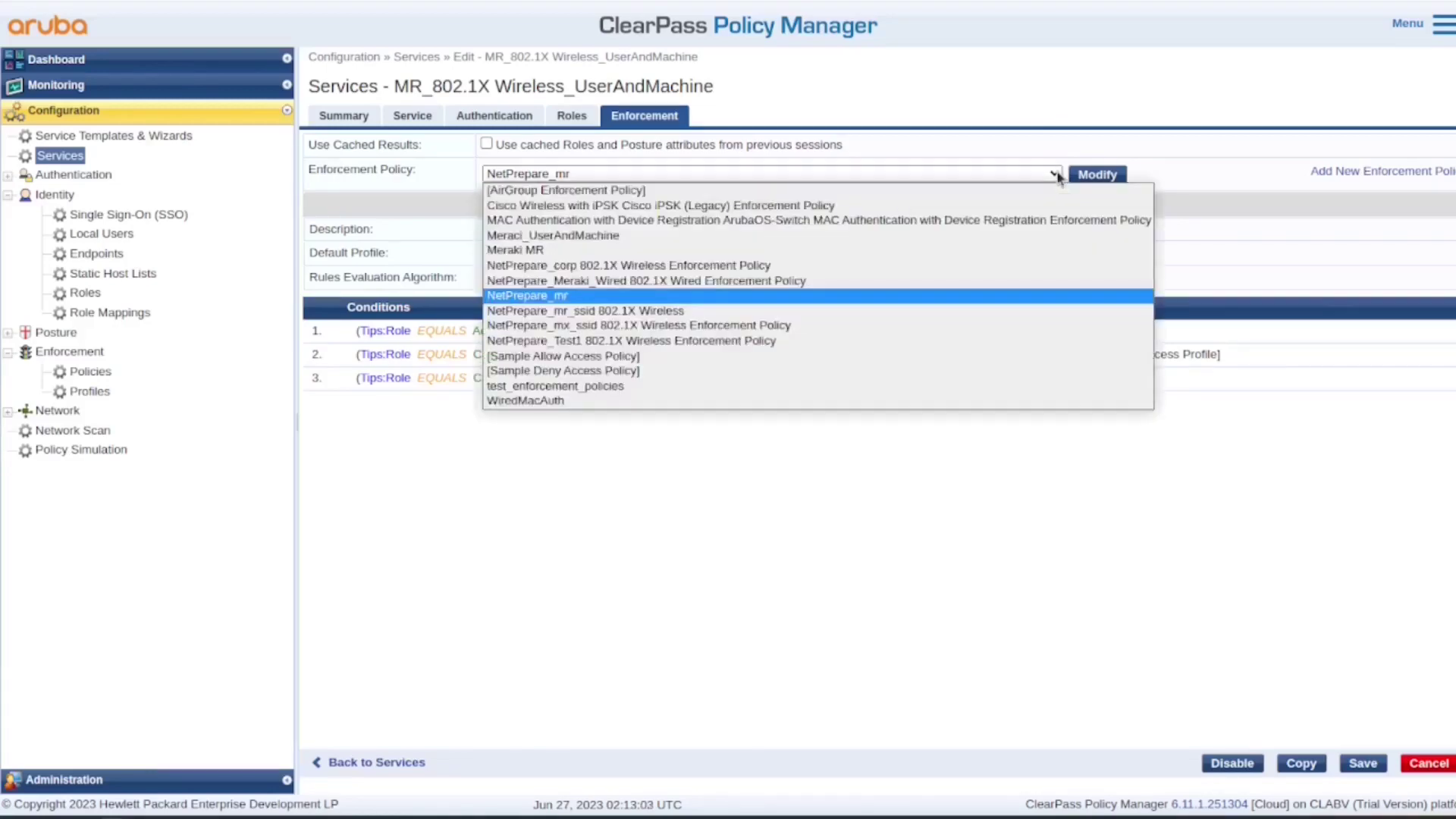
{"action": "left_click", "coordinate": [1421, 174]}
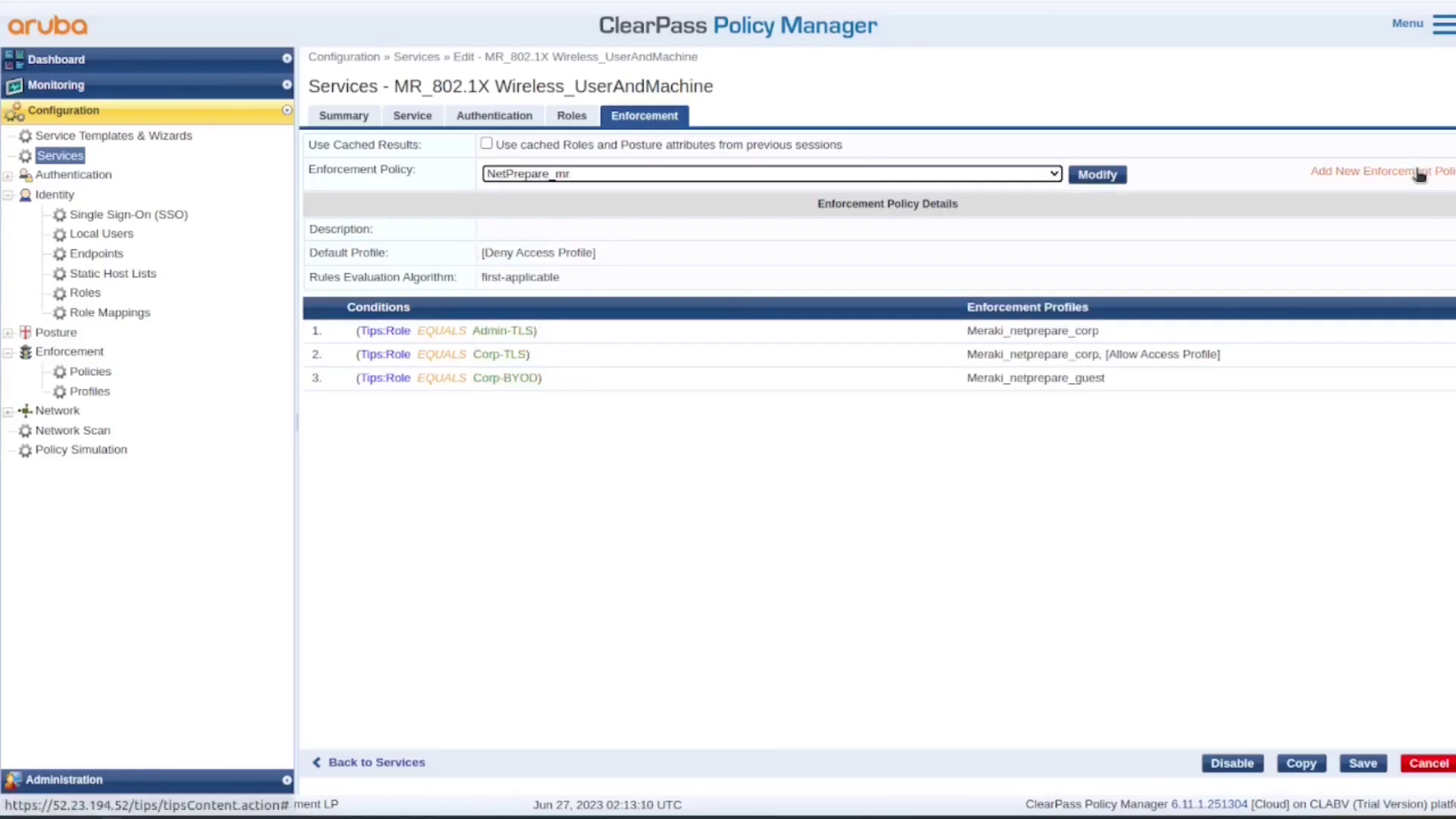
{"action": "left_click", "coordinate": [1420, 173]}
{"action": "left_click", "coordinate": [600, 148]}
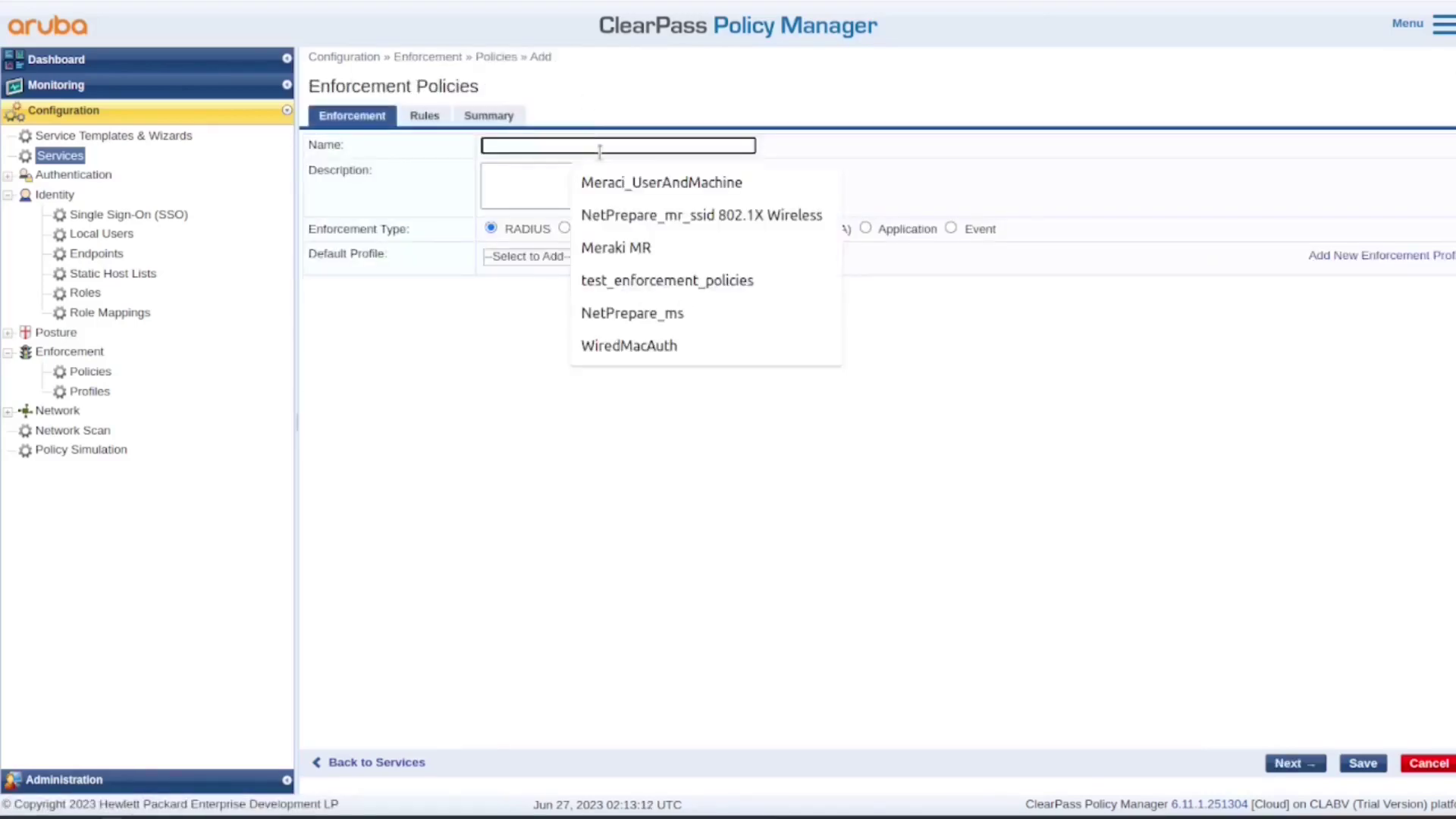
{"action": "type", "text": "Wireless_UserAndMachin_802.1x"}
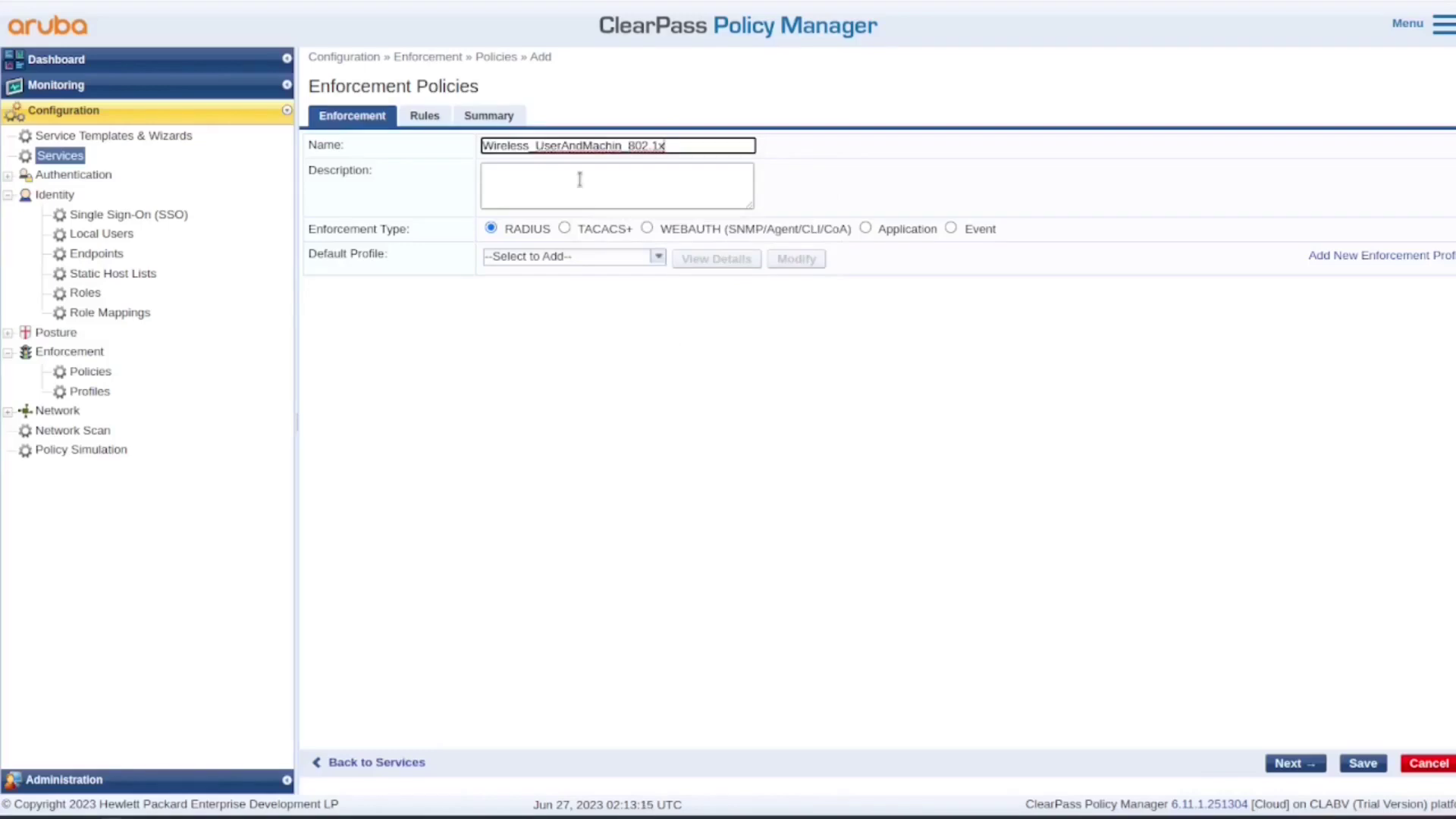
{"action": "left_click", "coordinate": [658, 258]}
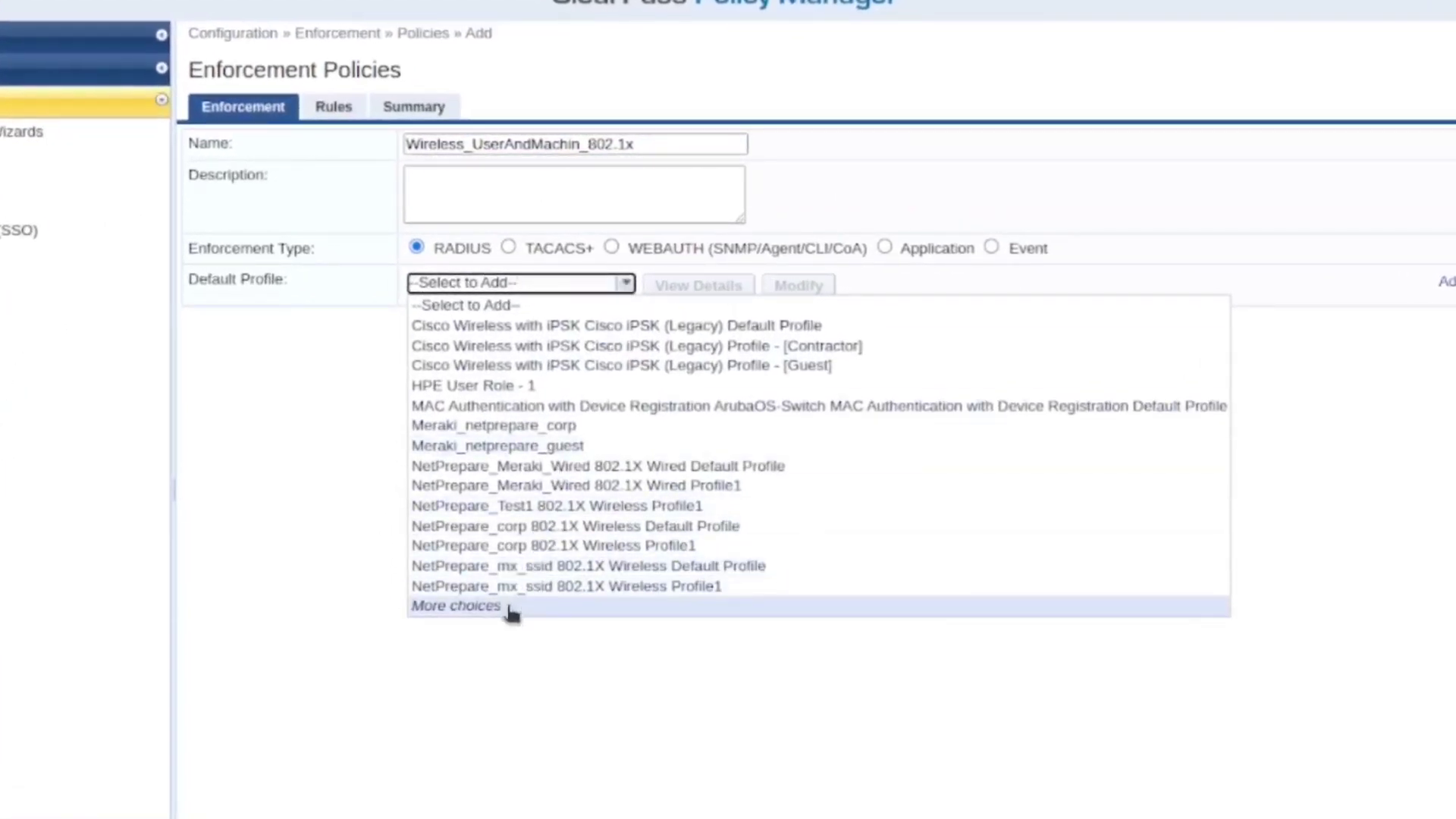
{"action": "left_click", "coordinate": [508, 606]}
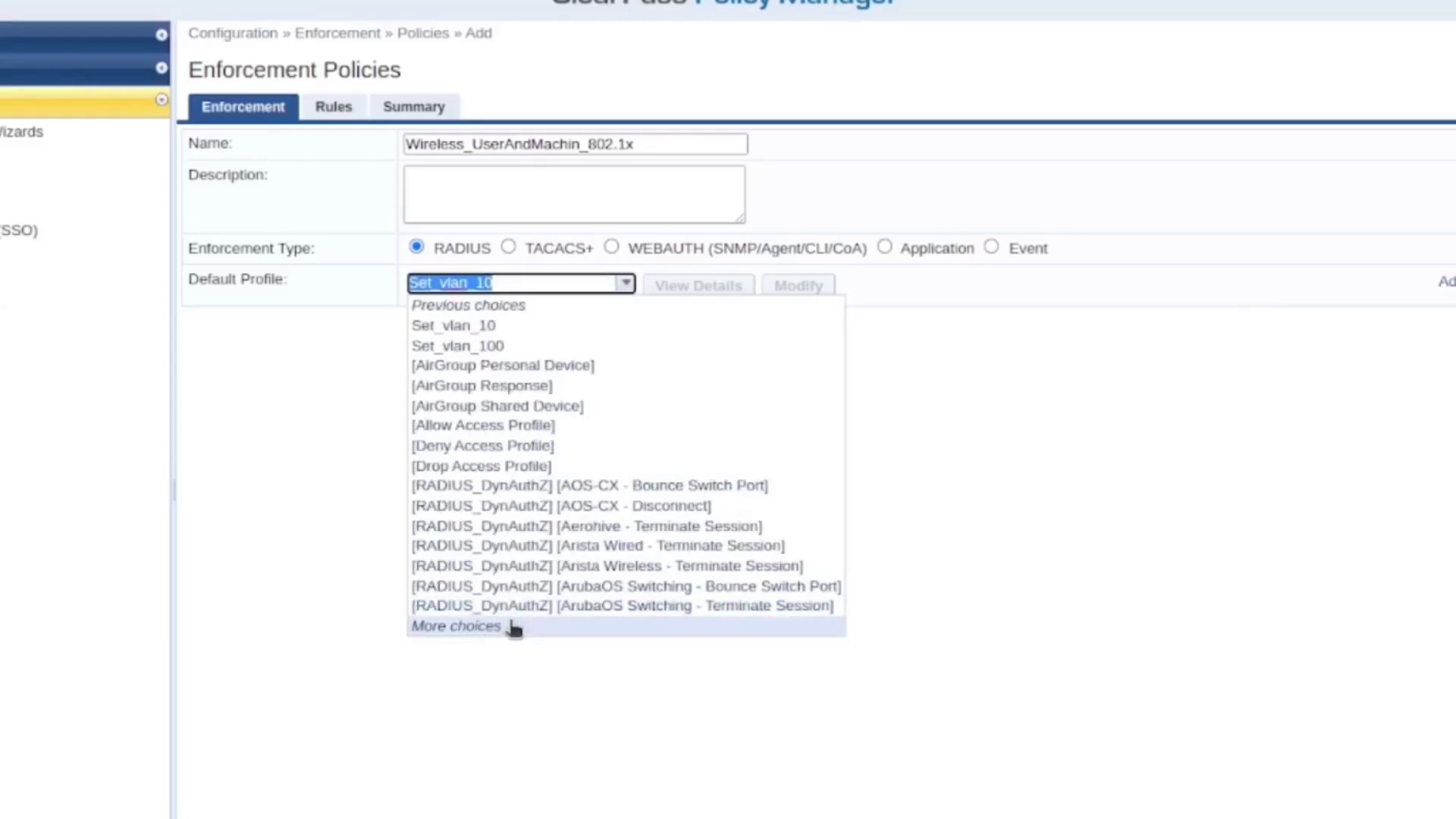
{"action": "left_click", "coordinate": [482, 446]}
{"action": "left_click", "coordinate": [348, 107]}
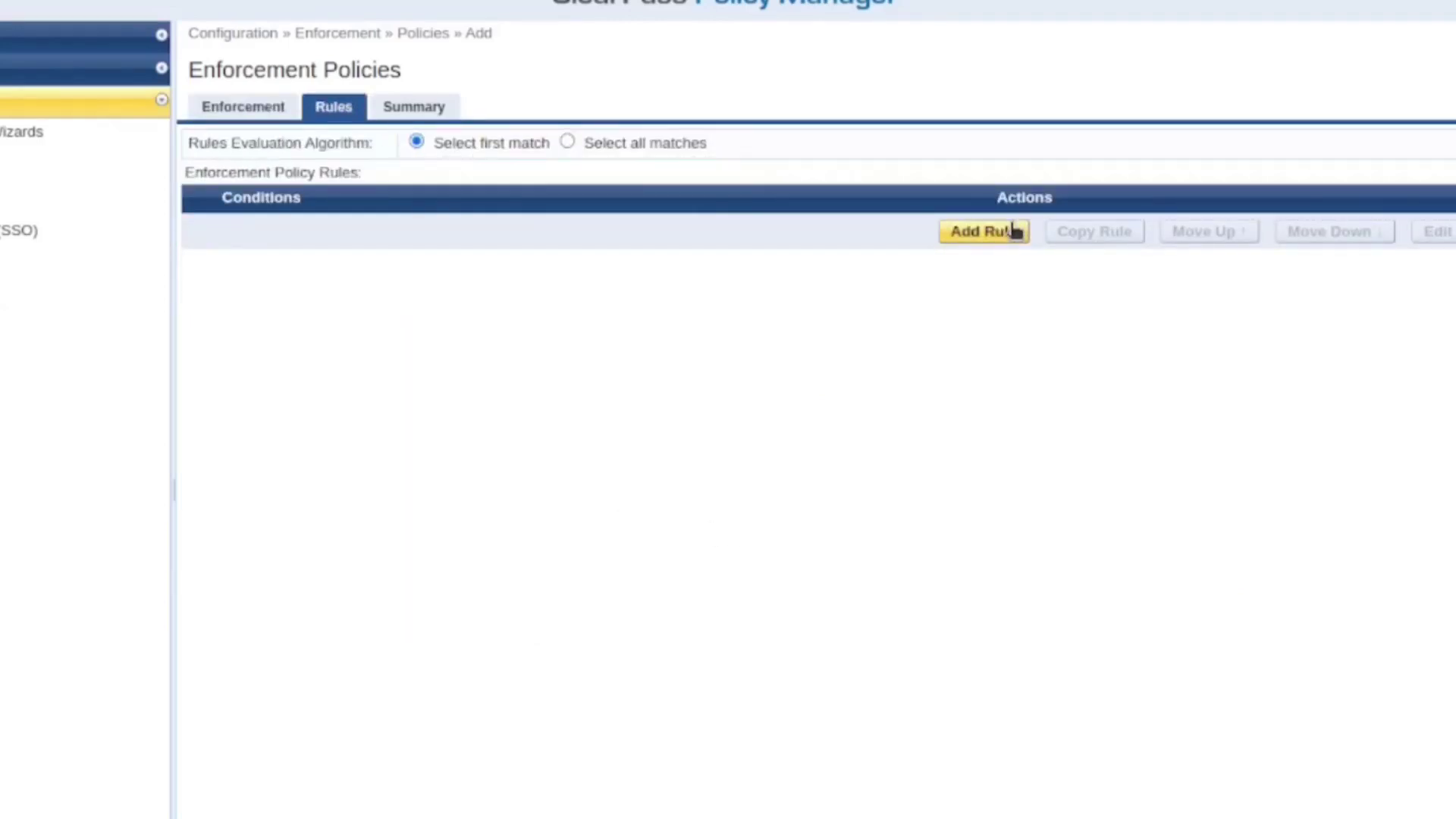
Step: Start a new enforcement rule with condition Tips Role EQUALS Admin-TLS
{"action": "left_click", "coordinate": [279, 114]}
{"action": "left_click", "coordinate": [328, 114]}
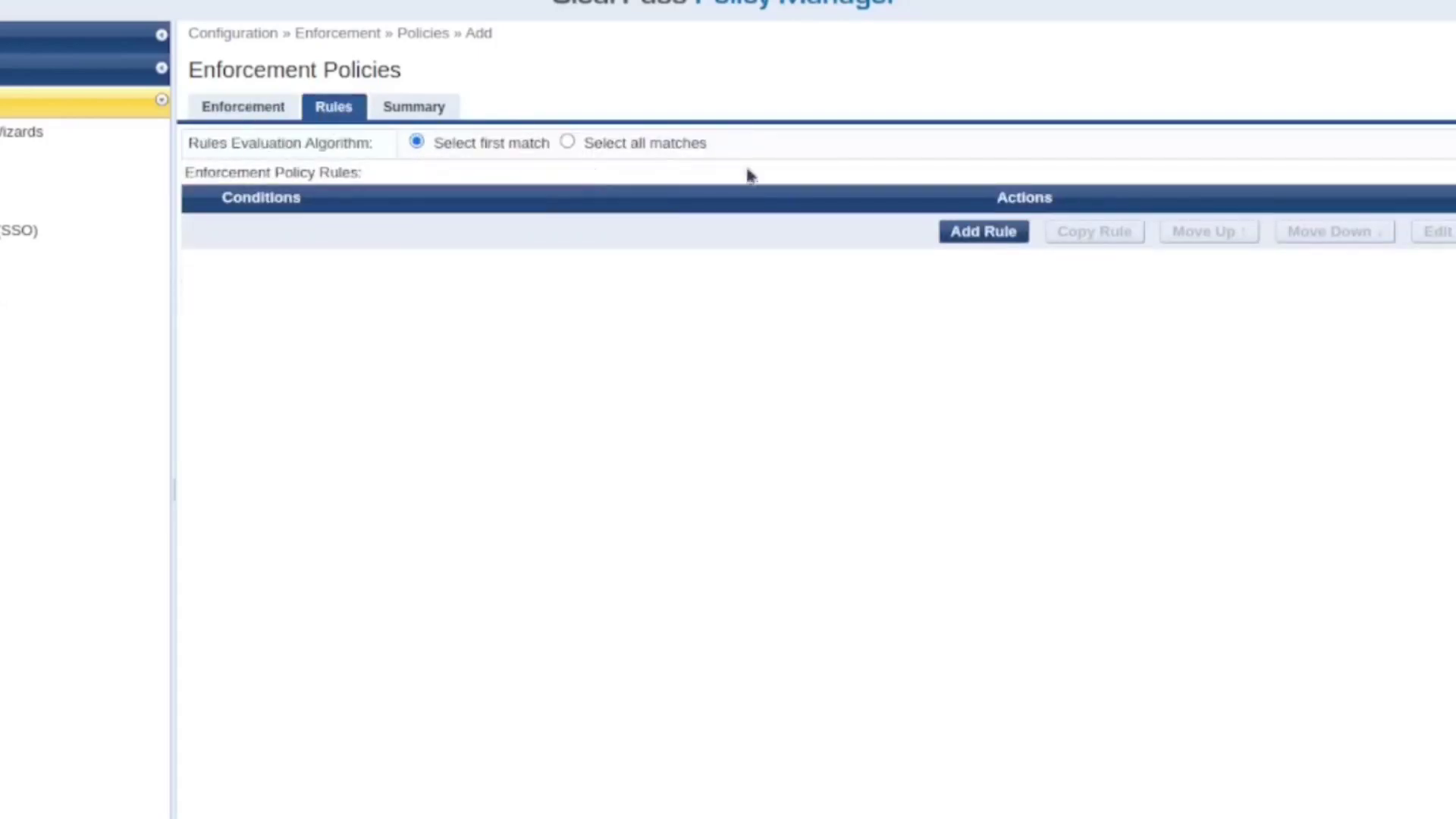
{"action": "left_click", "coordinate": [984, 232]}
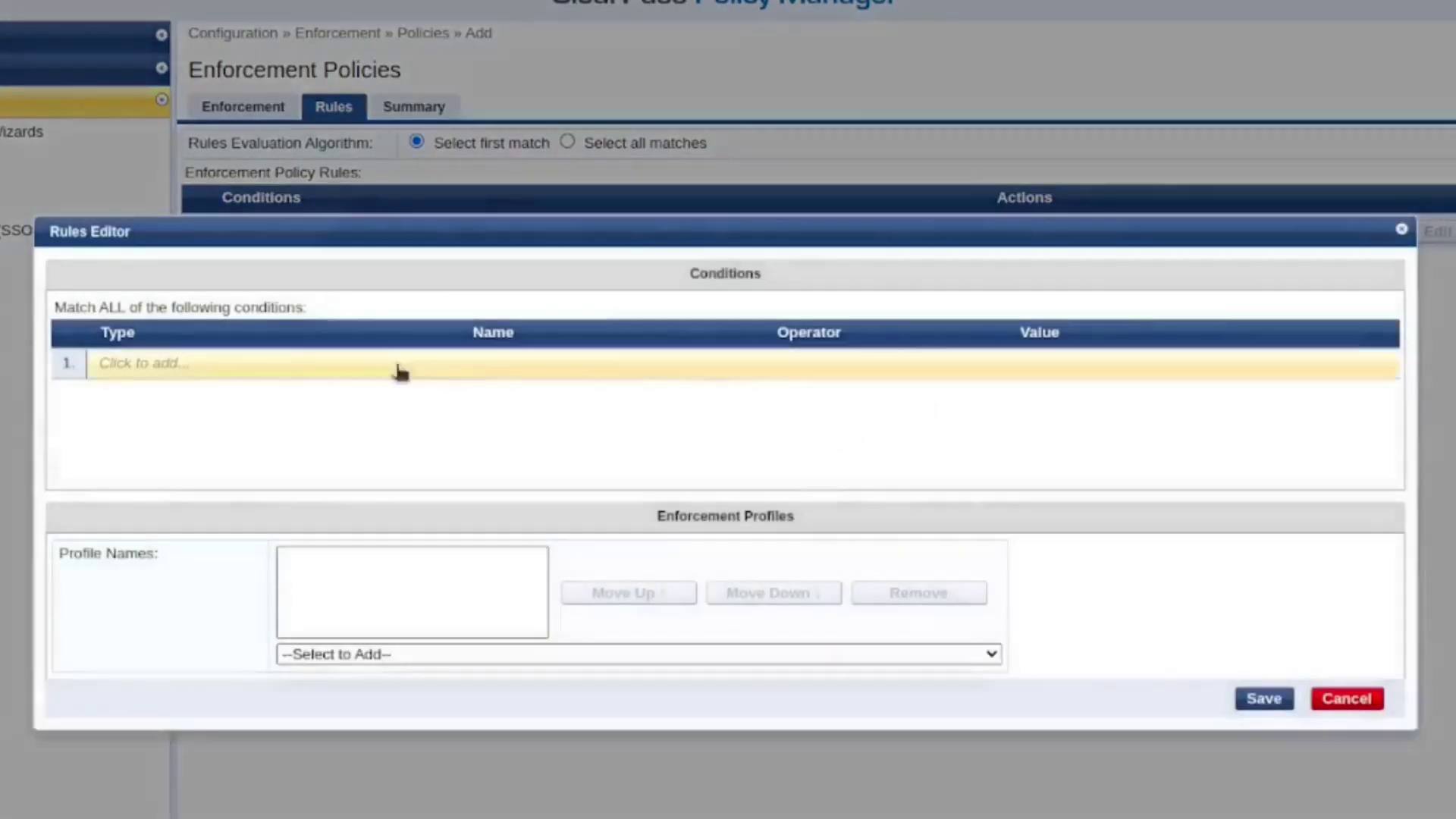
{"action": "left_click", "coordinate": [278, 362]}
{"action": "left_click", "coordinate": [311, 380]}
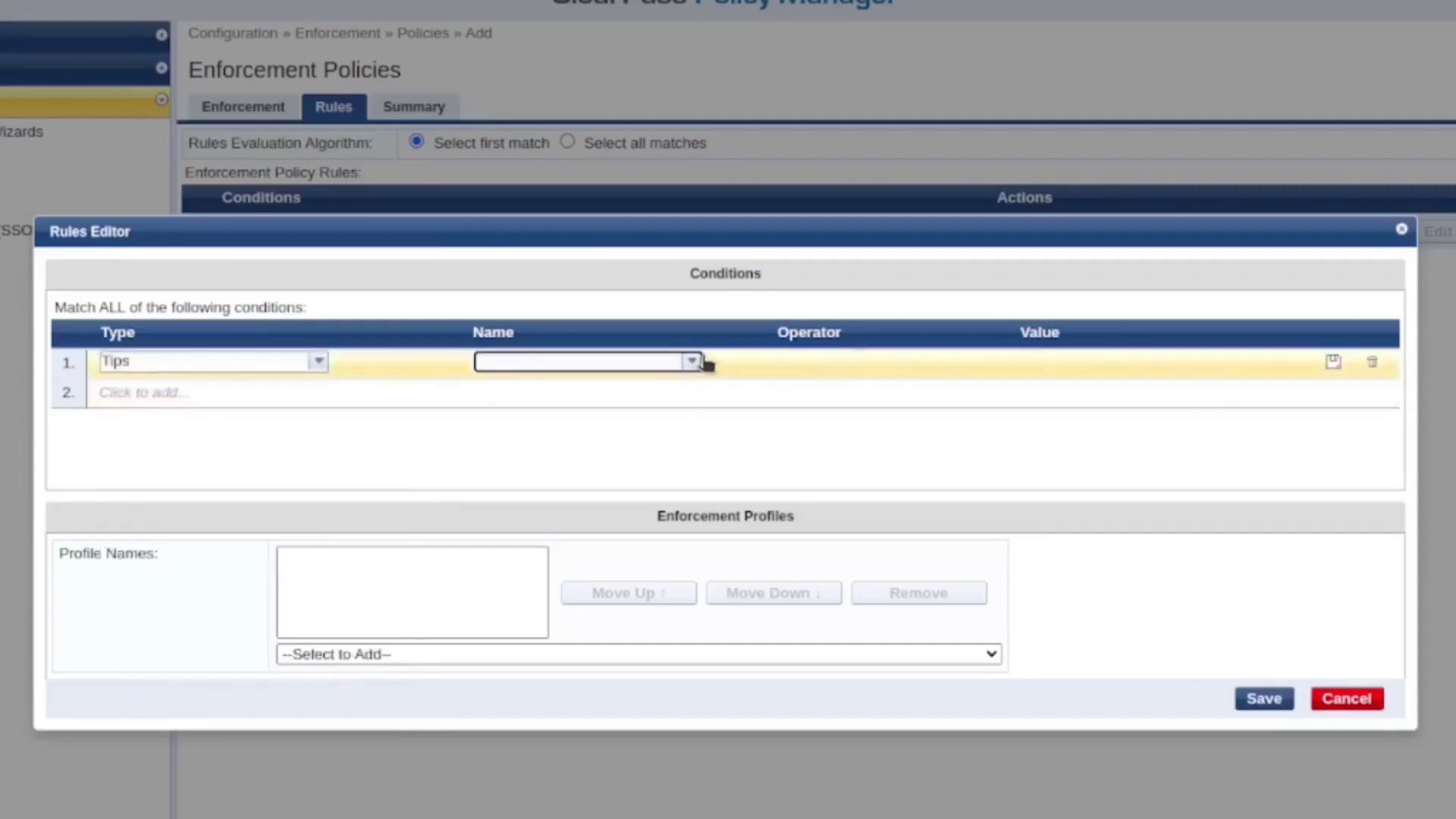
{"action": "left_click", "coordinate": [692, 362]}
{"action": "left_click", "coordinate": [660, 402]}
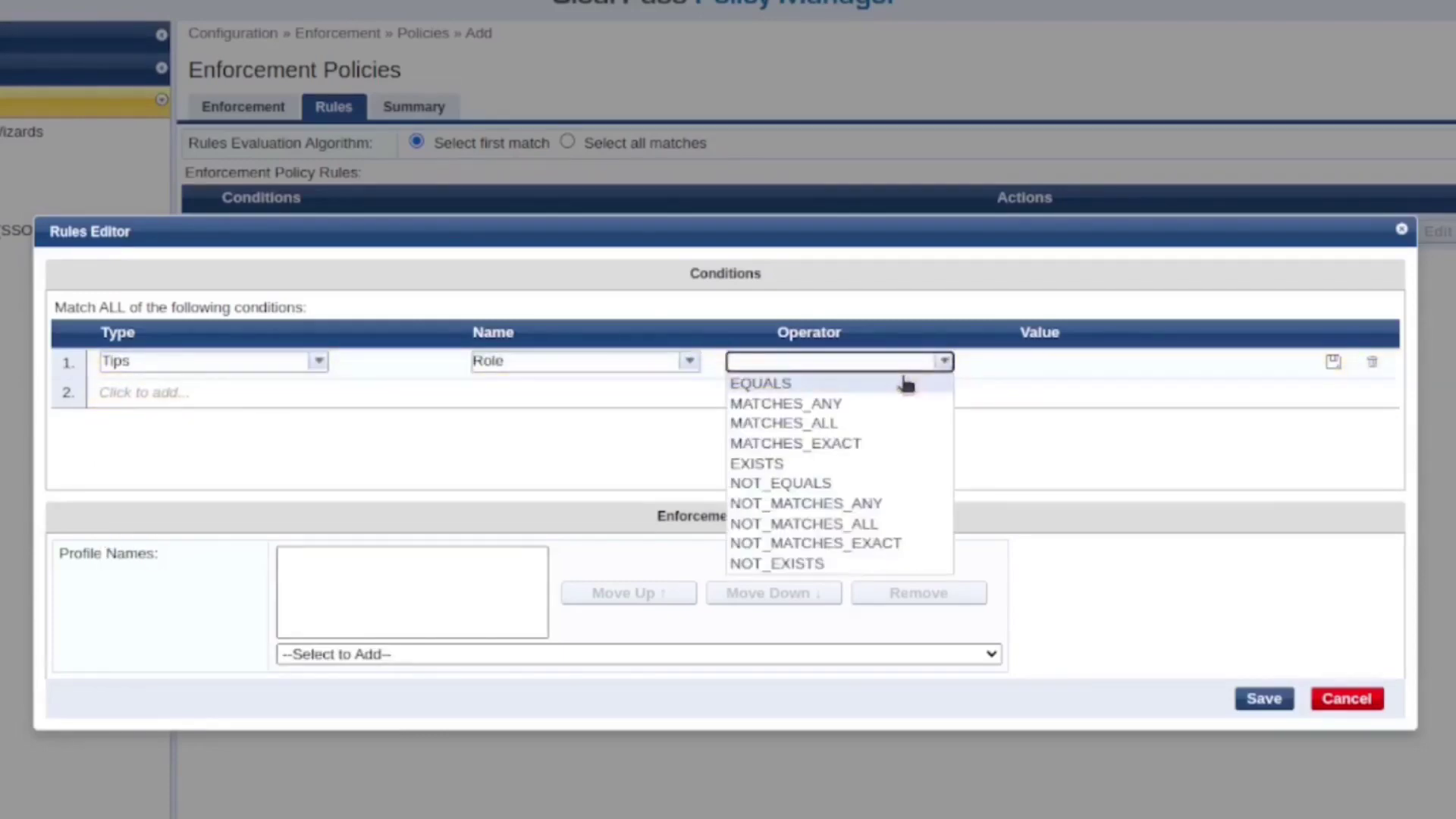
{"action": "left_click", "coordinate": [905, 384]}
{"action": "left_click", "coordinate": [1235, 361]}
{"action": "left_click", "coordinate": [1165, 422]}
Step: Add a second condition Tips Role EQUALS [Machine Authenticated]
{"action": "left_click", "coordinate": [273, 398]}
{"action": "left_click", "coordinate": [319, 391]}
{"action": "left_click", "coordinate": [690, 392]}
{"action": "left_click", "coordinate": [683, 434]}
{"action": "left_click", "coordinate": [943, 391]}
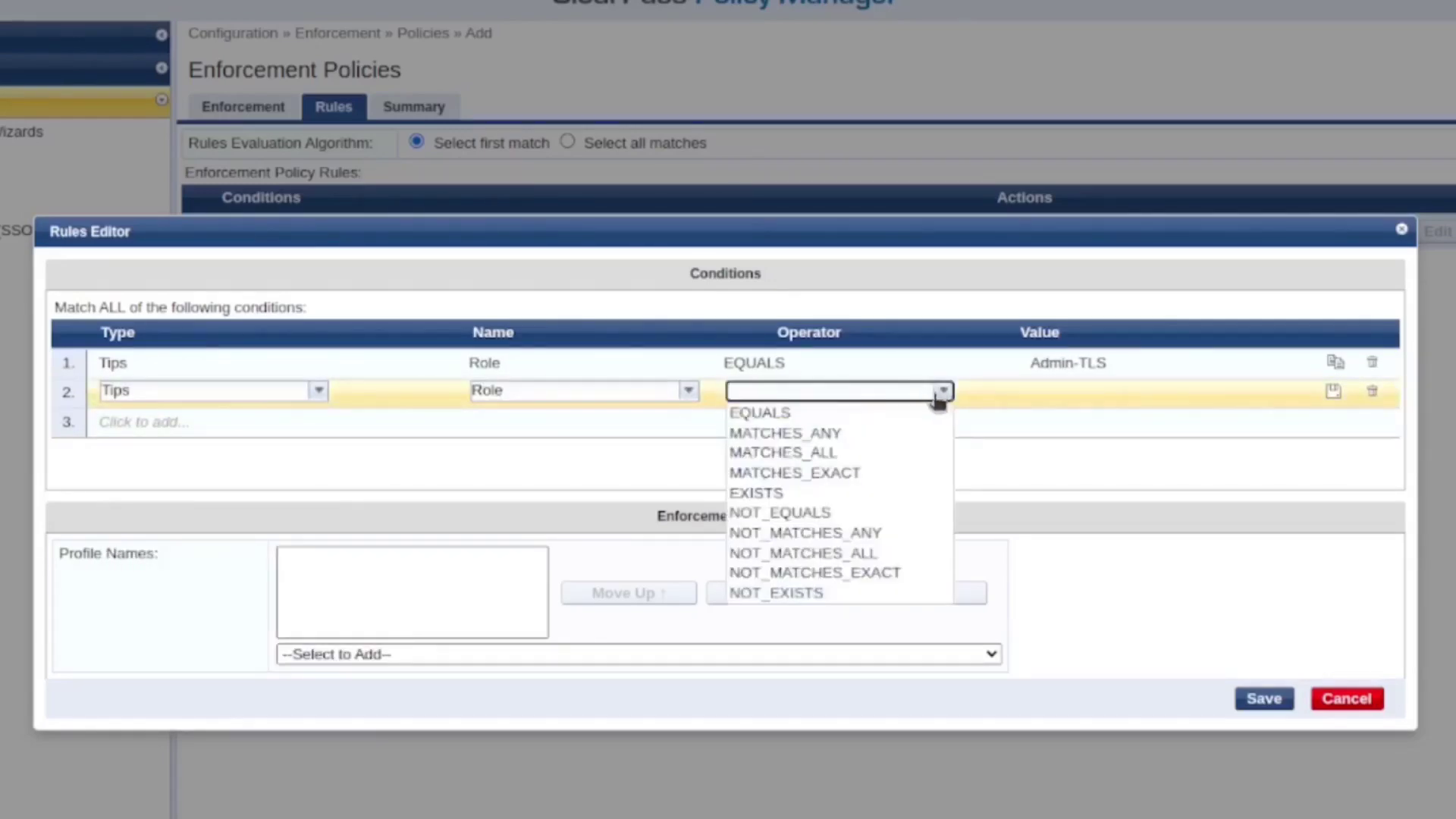
{"action": "left_click", "coordinate": [904, 412]}
{"action": "left_click", "coordinate": [1239, 391]}
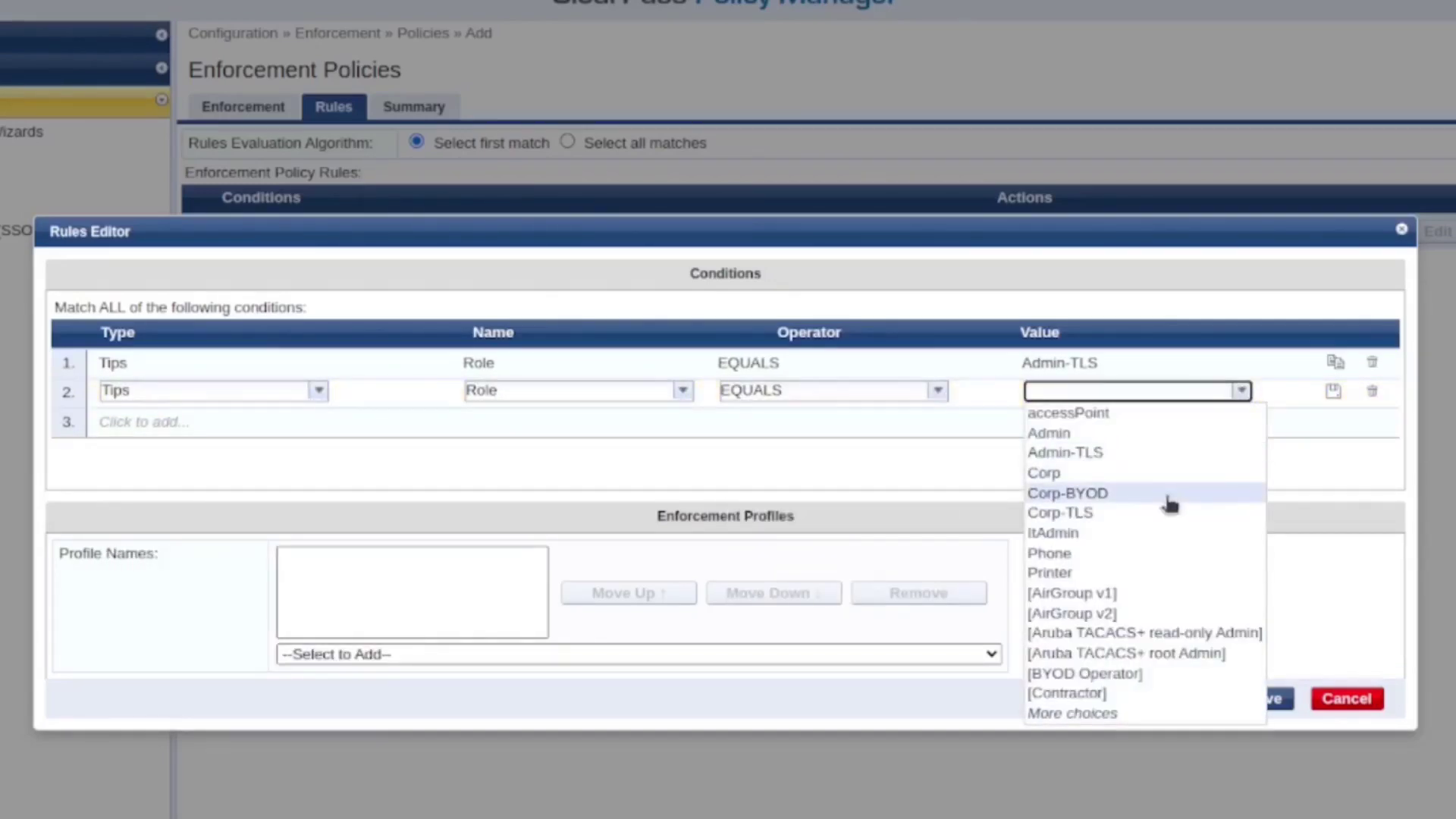
{"action": "left_click", "coordinate": [1147, 712]}
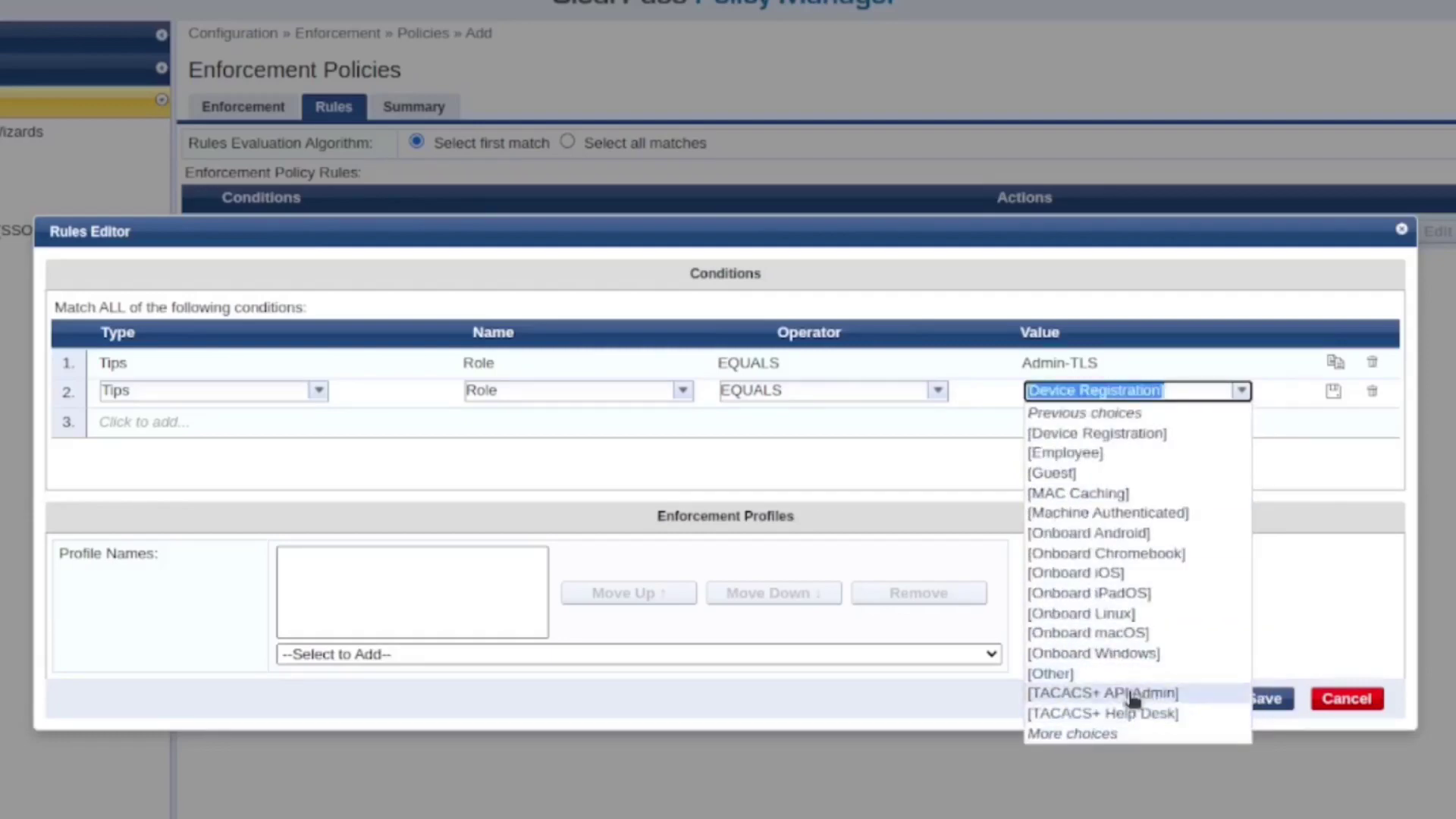
{"action": "left_click", "coordinate": [1125, 513]}
Step: Give the rule the Meraki_netprepare_corp profile and save it
{"action": "left_click", "coordinate": [586, 656]}
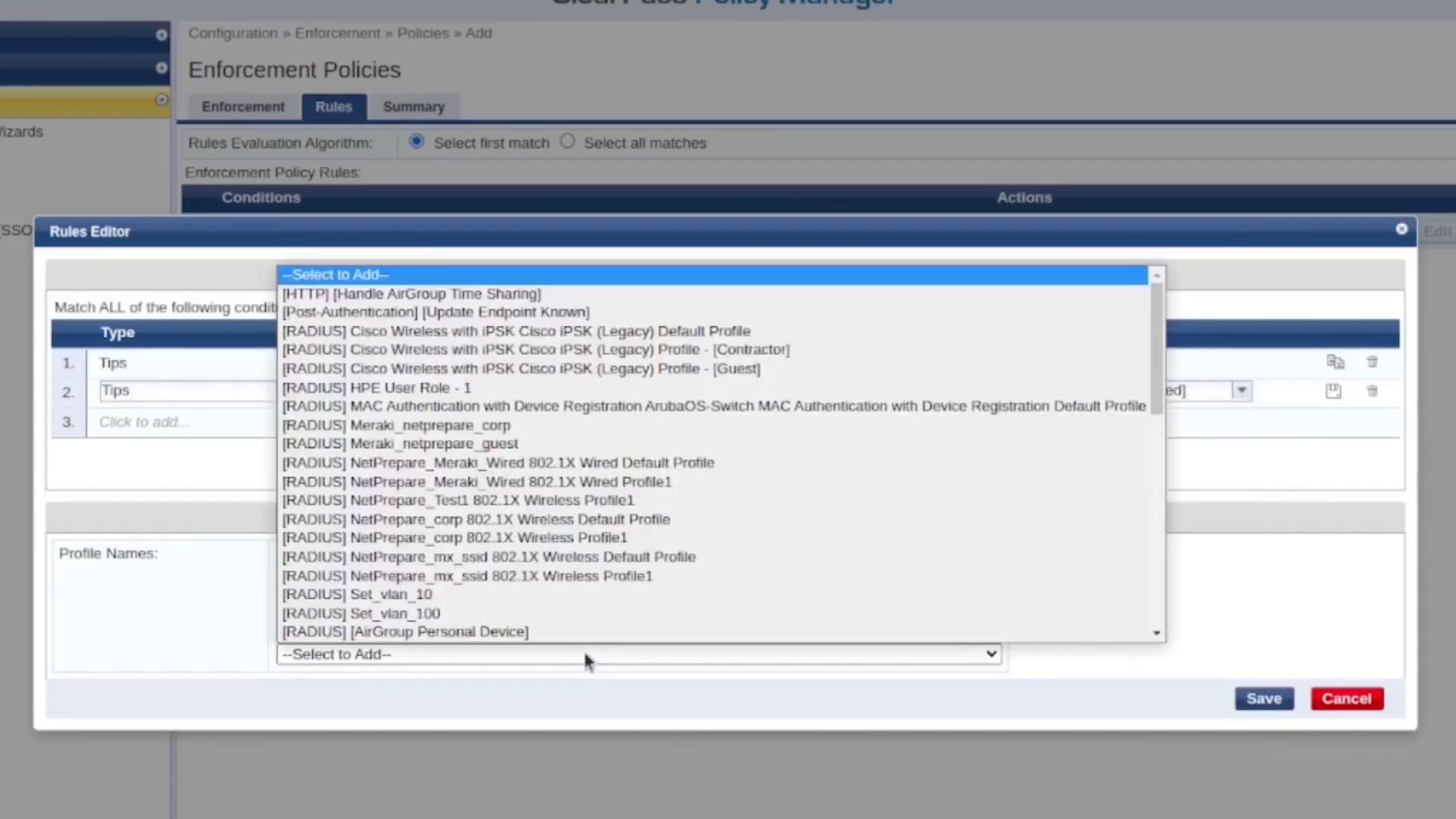
{"action": "left_click", "coordinate": [516, 426]}
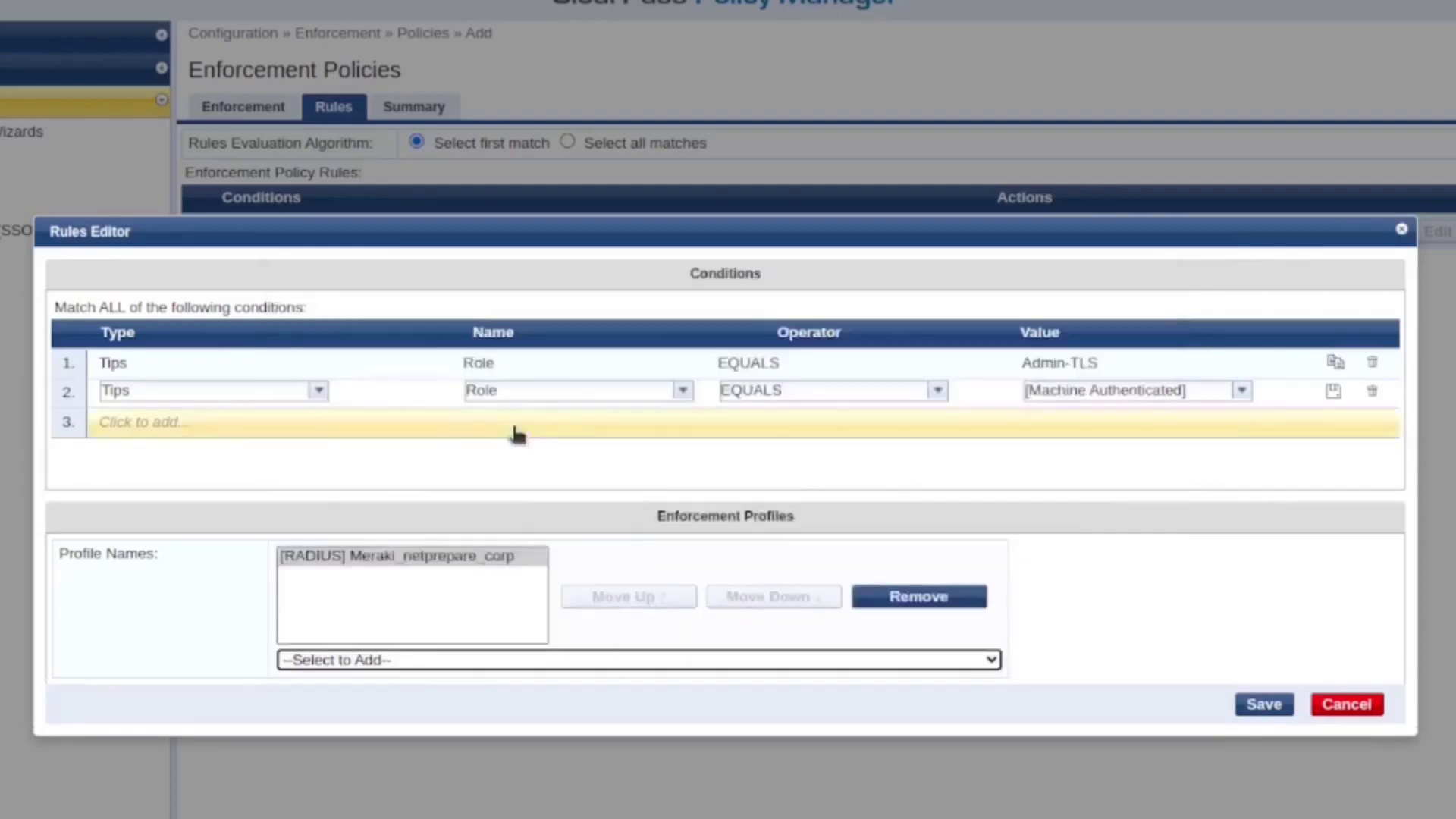
{"action": "left_click", "coordinate": [1264, 704]}
Step: Copy the Admin-TLS rule and change the copy's role value to Corp-TLS
{"action": "left_click", "coordinate": [1252, 254]}
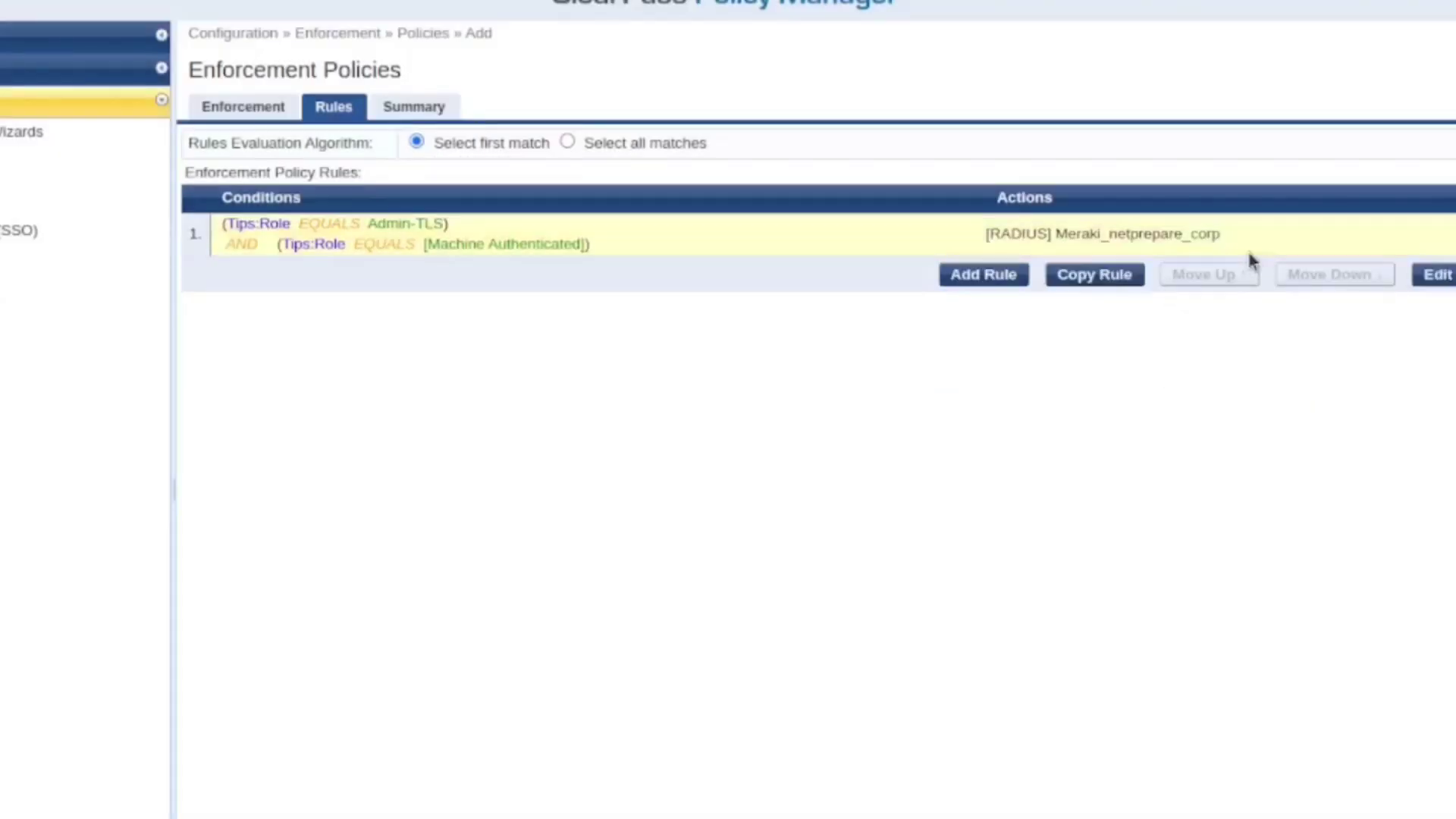
{"action": "left_click", "coordinate": [1093, 276]}
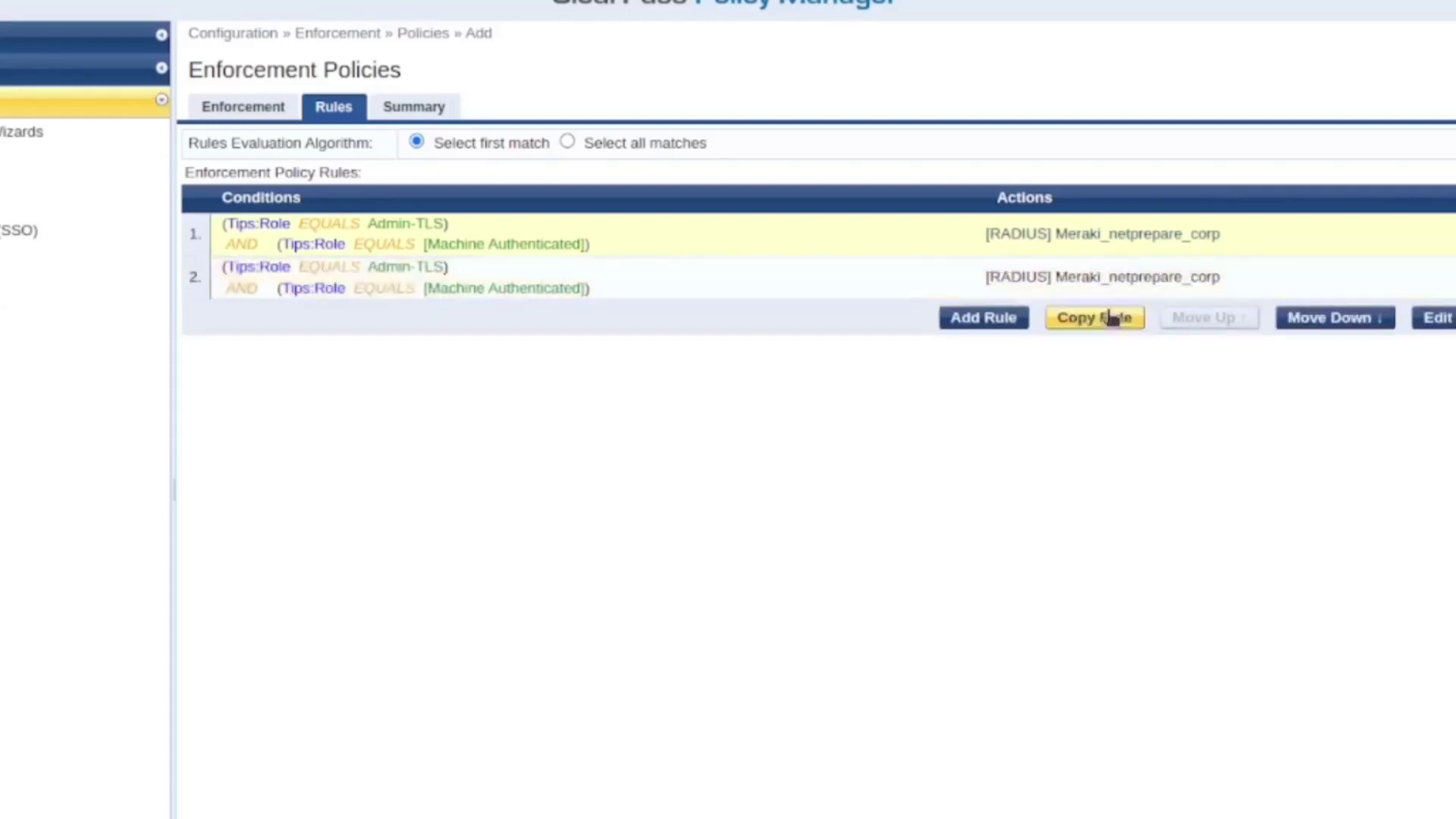
{"action": "left_click", "coordinate": [1436, 318]}
{"action": "left_click", "coordinate": [1130, 368]}
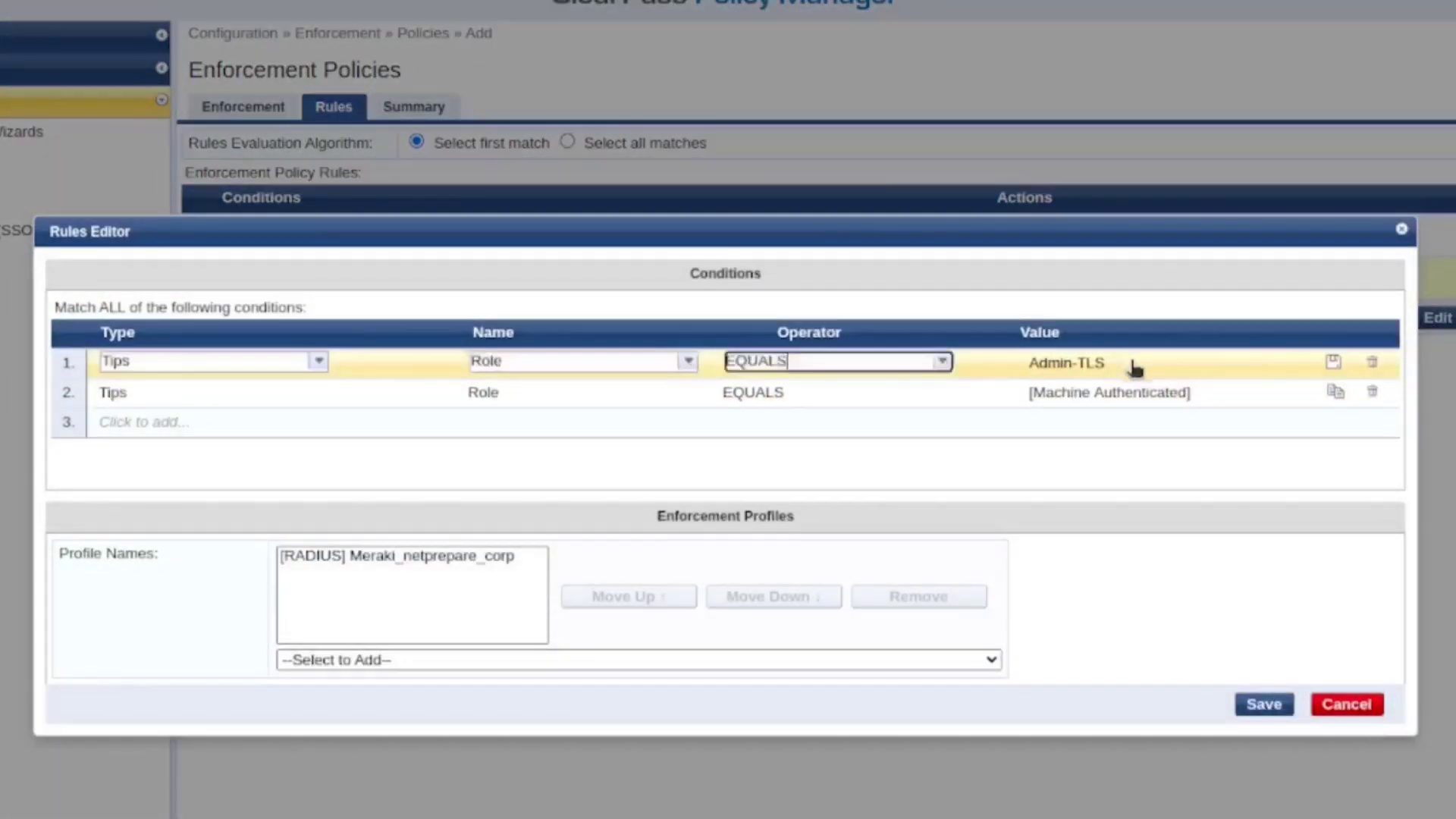
{"action": "left_click", "coordinate": [1239, 362]}
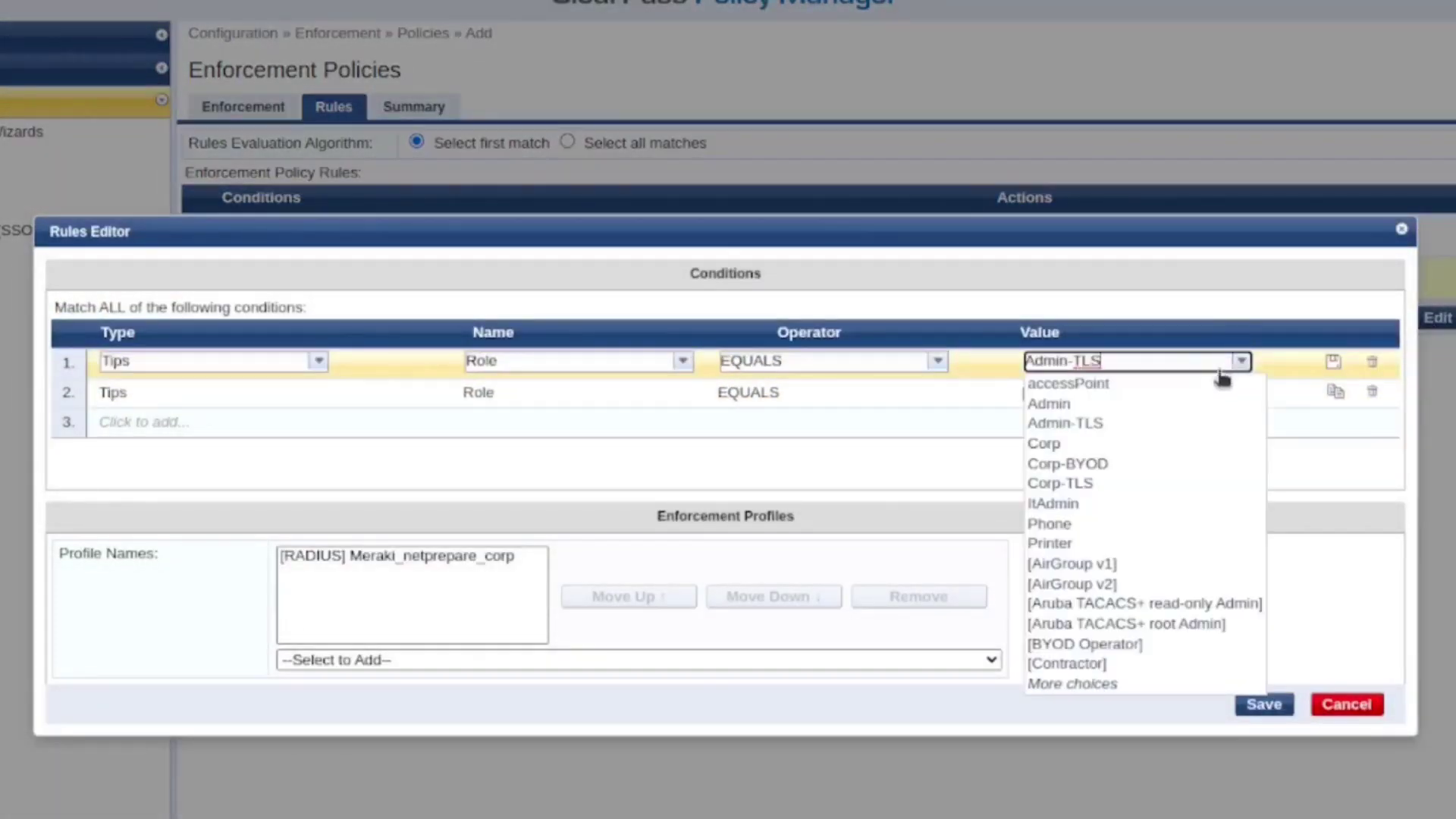
{"action": "left_click", "coordinate": [1121, 484]}
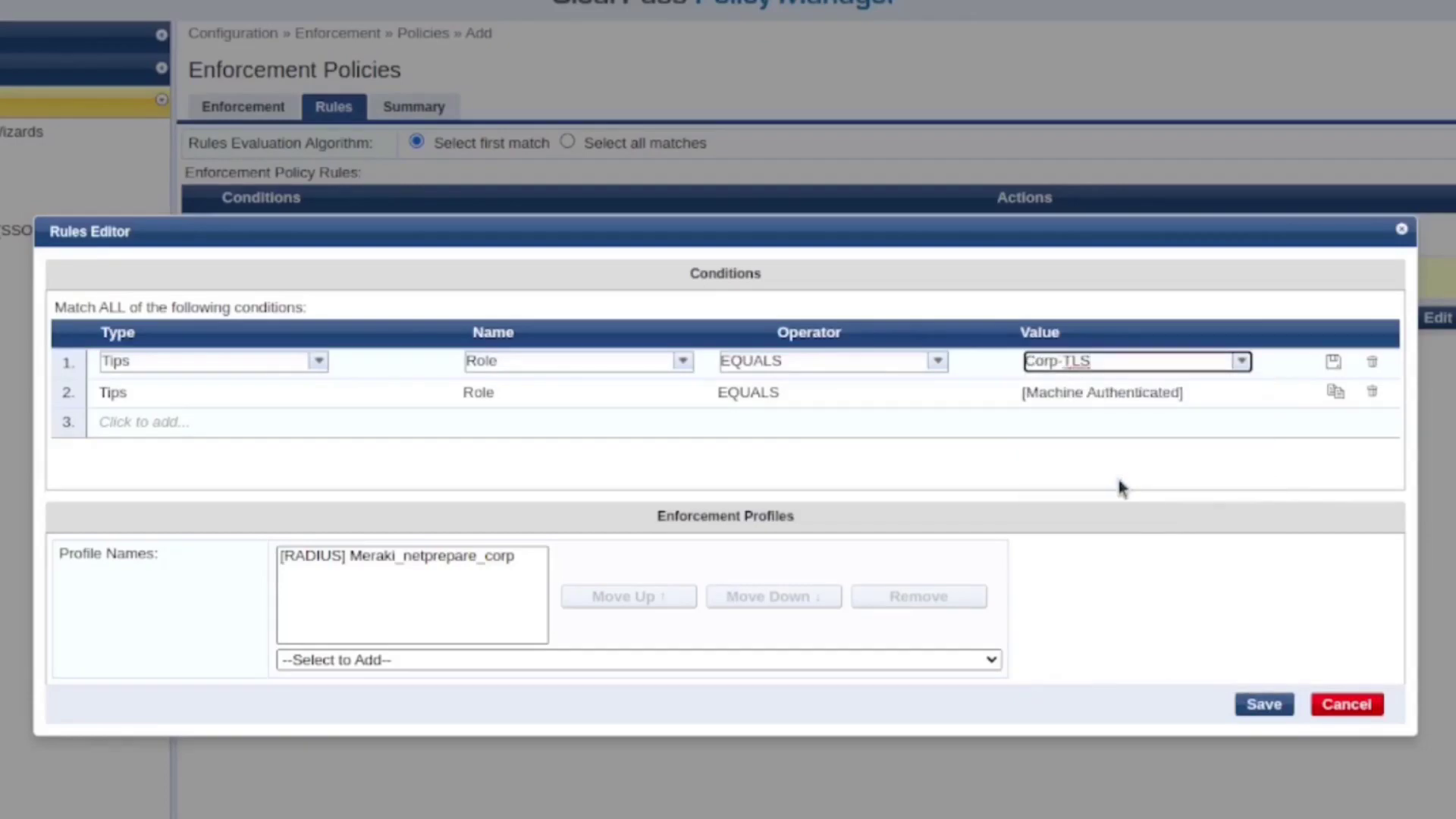
{"action": "left_click", "coordinate": [1142, 467]}
{"action": "left_click", "coordinate": [1268, 704]}
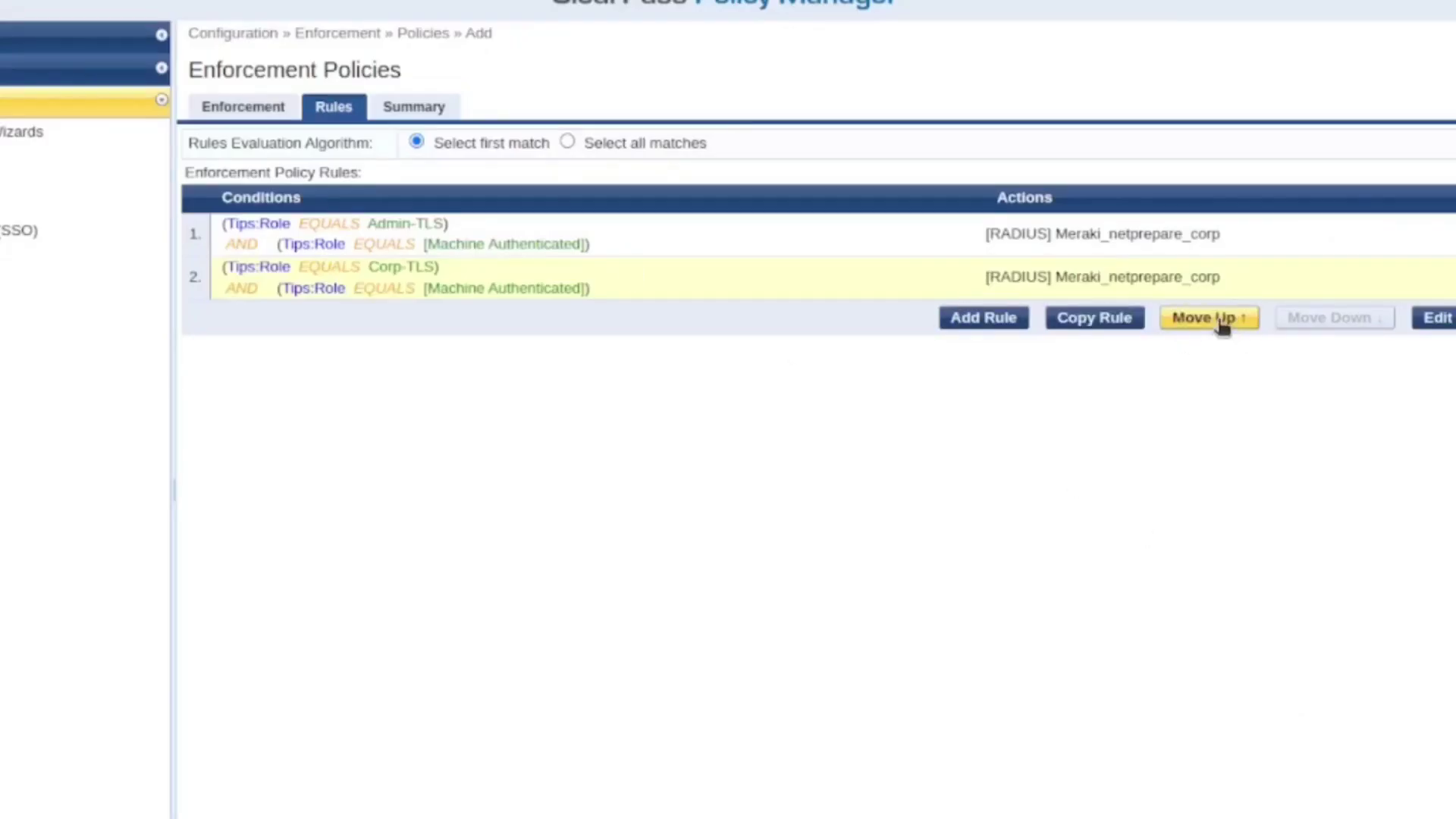
Step: Start a third rule with a Tips Role MATCHES_ANY condition
{"action": "left_click", "coordinate": [985, 318]}
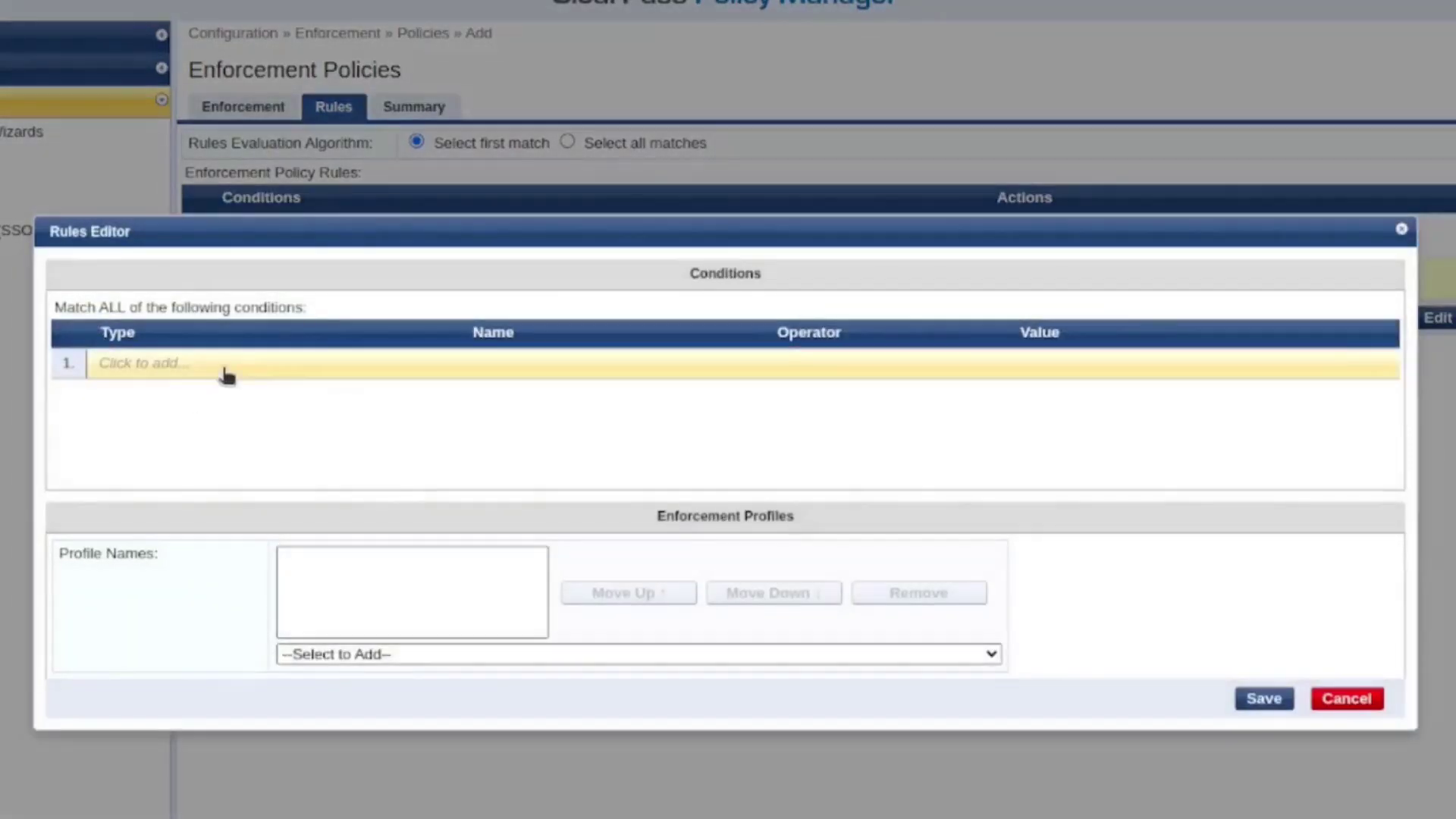
{"action": "left_click", "coordinate": [228, 366]}
{"action": "left_click", "coordinate": [317, 363]}
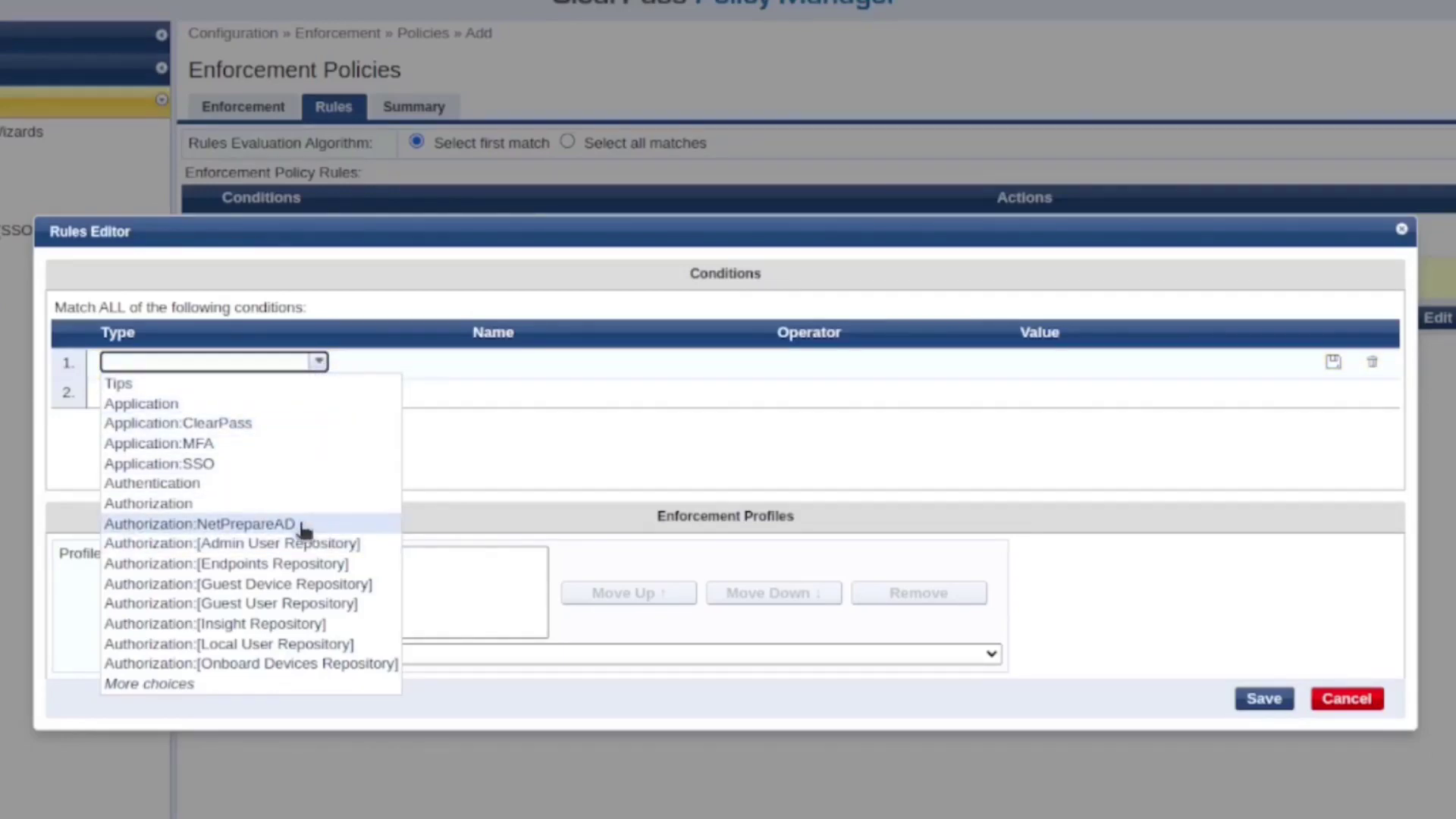
{"action": "left_click", "coordinate": [376, 385]}
{"action": "left_click", "coordinate": [686, 364]}
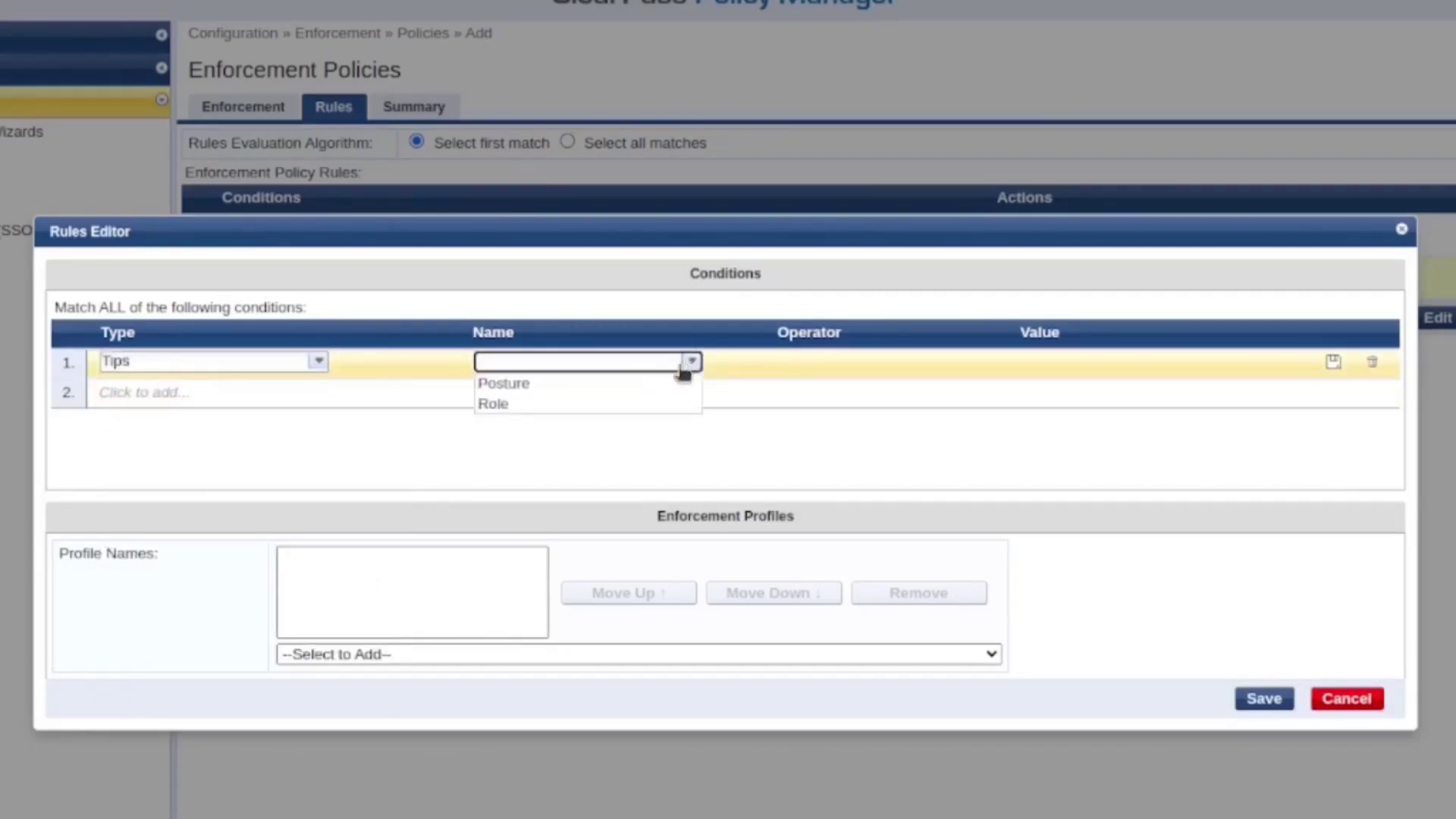
{"action": "left_click", "coordinate": [624, 404]}
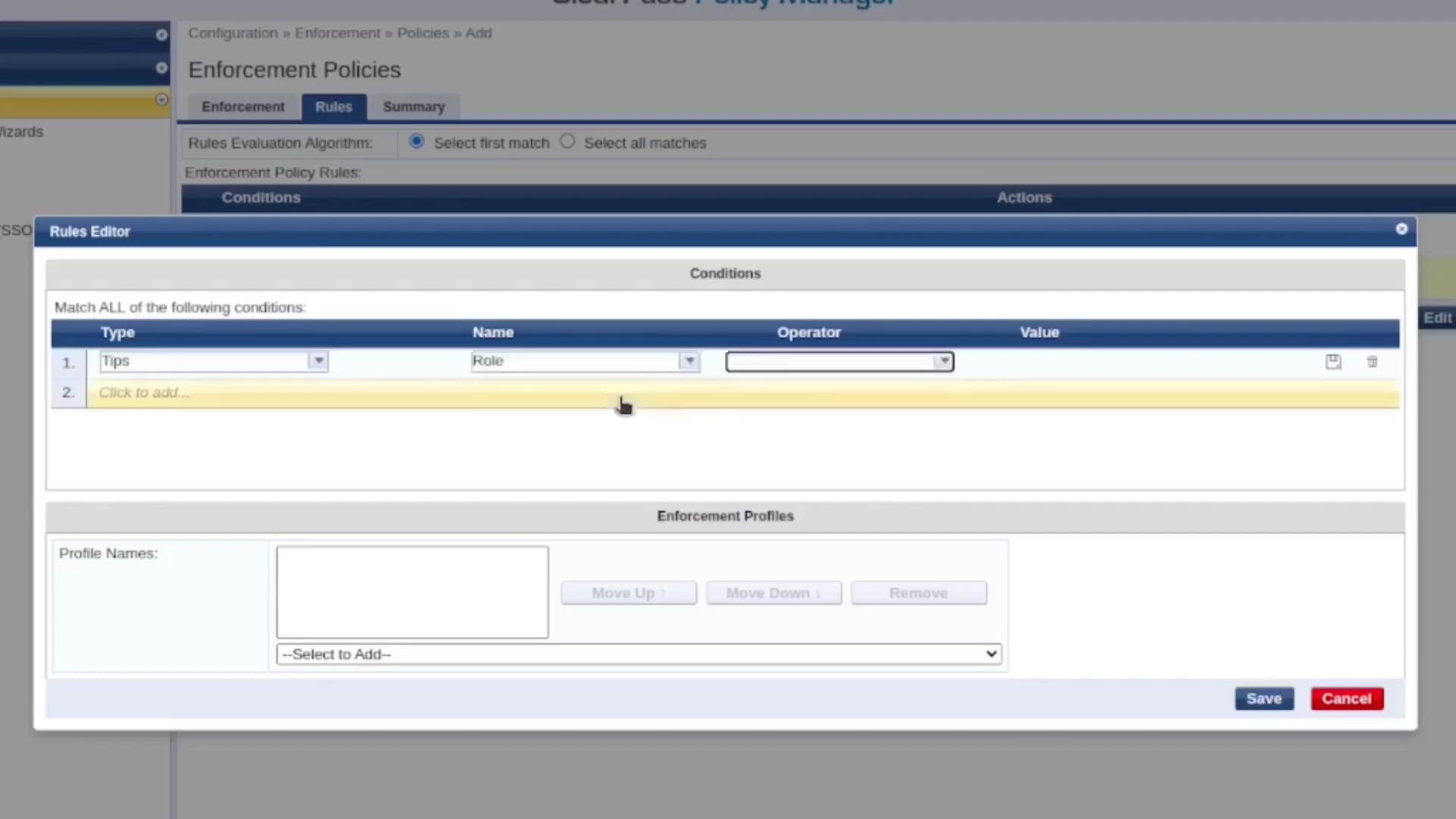
{"action": "left_click", "coordinate": [945, 361]}
{"action": "left_click", "coordinate": [898, 403]}
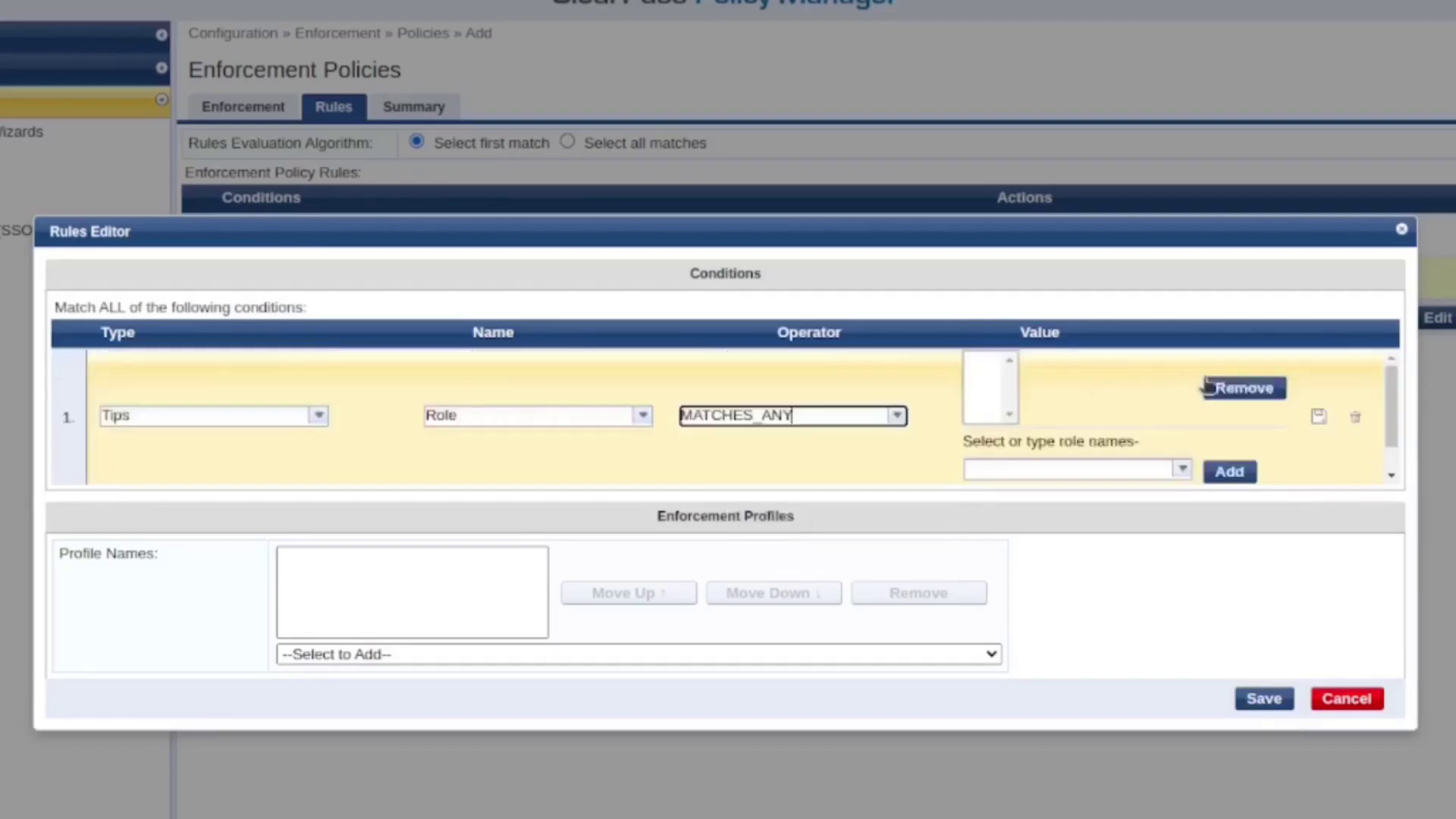
Step: Match the Admin and Corp roles, assign Meraki_netprepare_guest, and save the rule
{"action": "left_click", "coordinate": [1182, 471]}
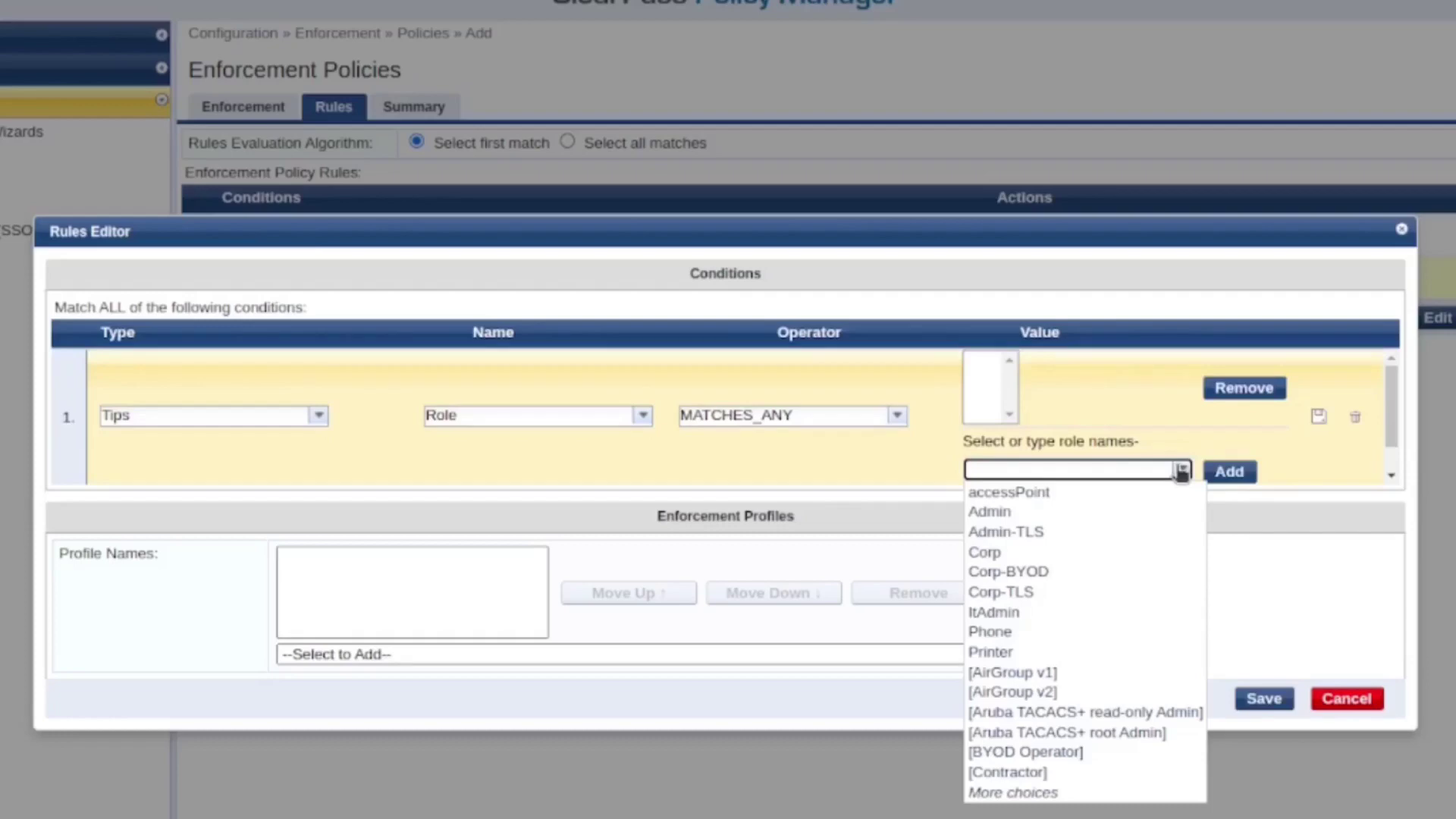
{"action": "left_click", "coordinate": [1087, 511]}
{"action": "left_click", "coordinate": [1216, 473]}
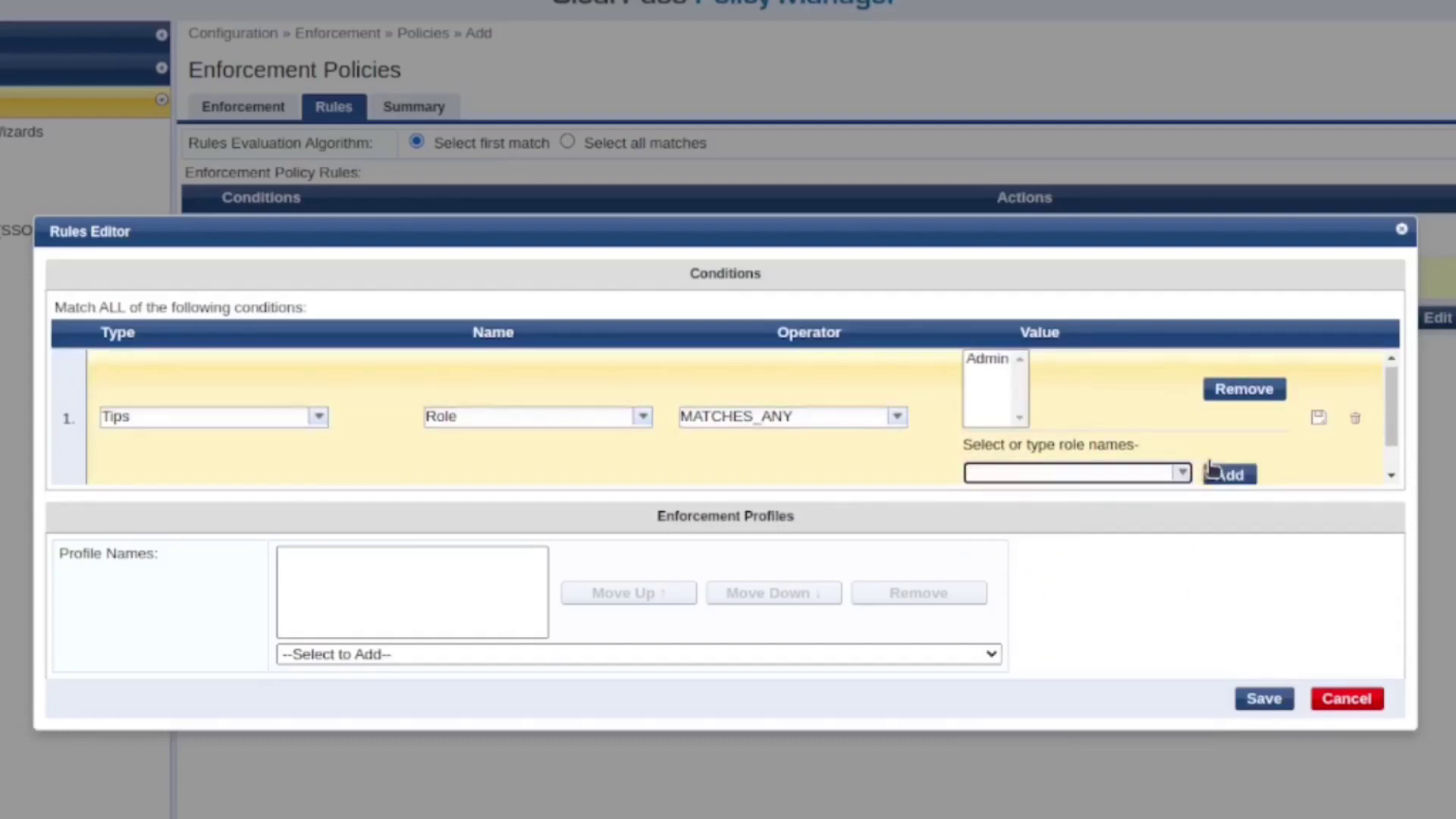
{"action": "left_click", "coordinate": [1135, 556]}
{"action": "left_click", "coordinate": [1232, 476]}
{"action": "left_click", "coordinate": [679, 660]}
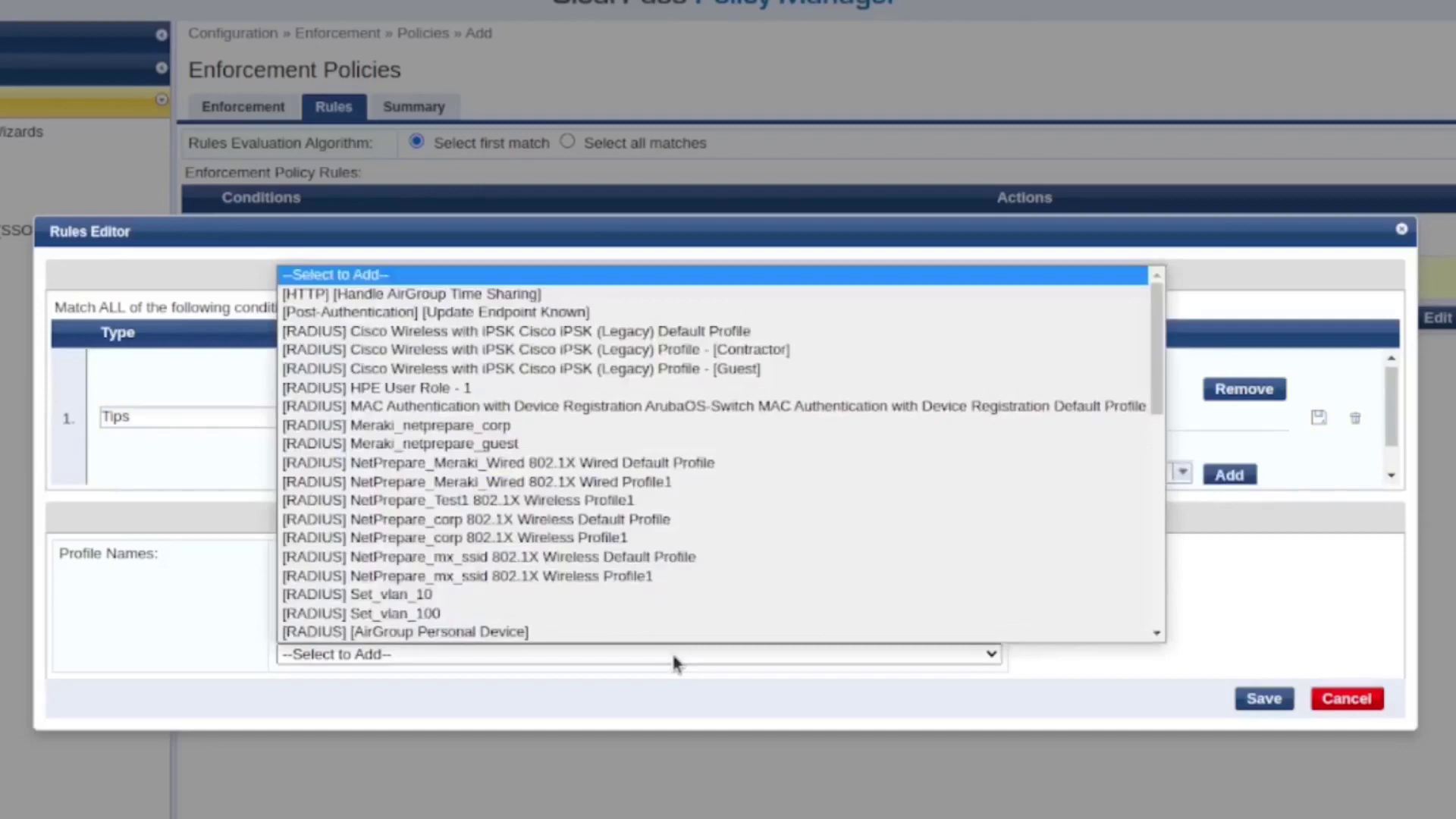
{"action": "left_click", "coordinate": [578, 445]}
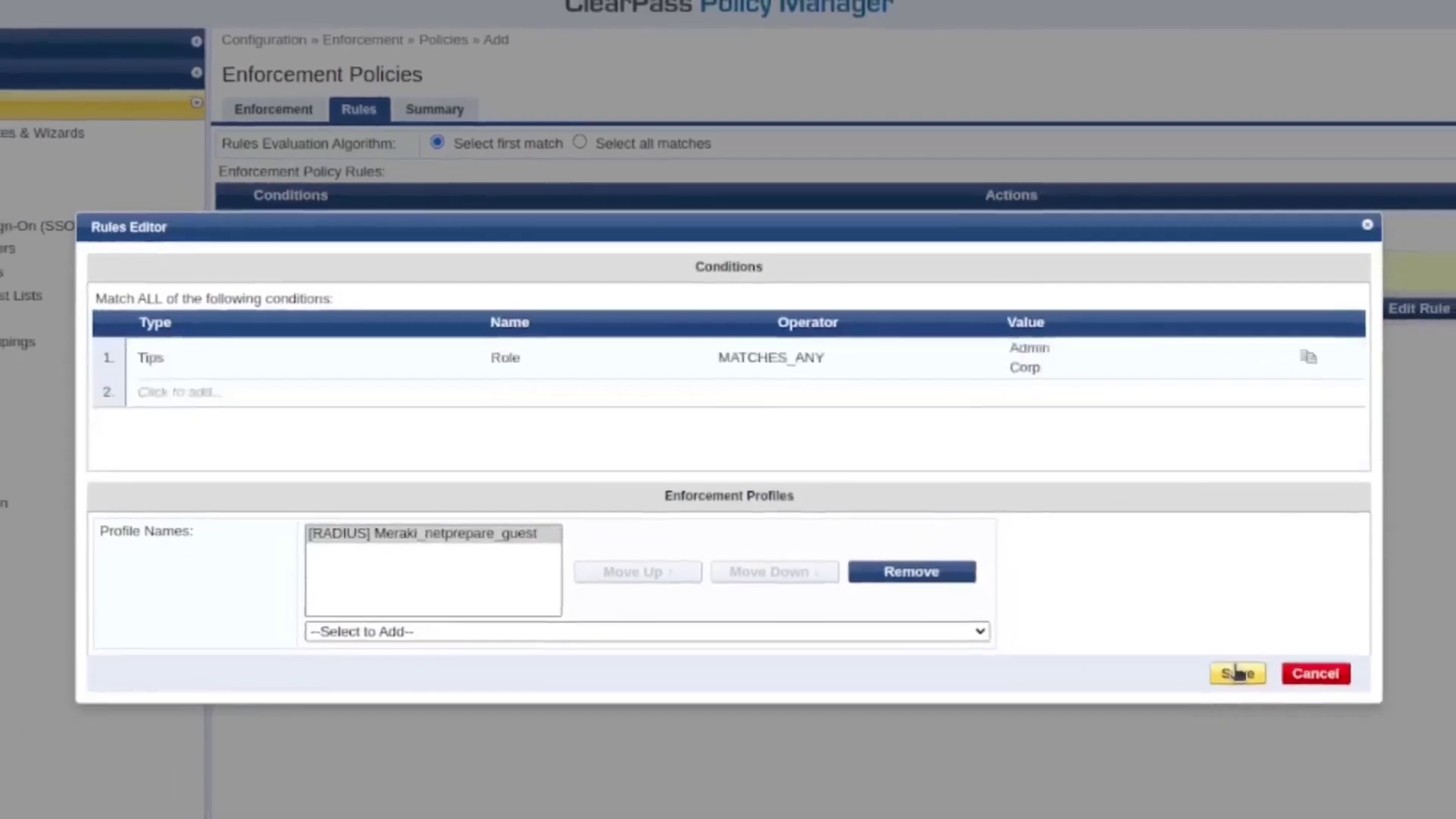
{"action": "left_click", "coordinate": [1238, 674]}
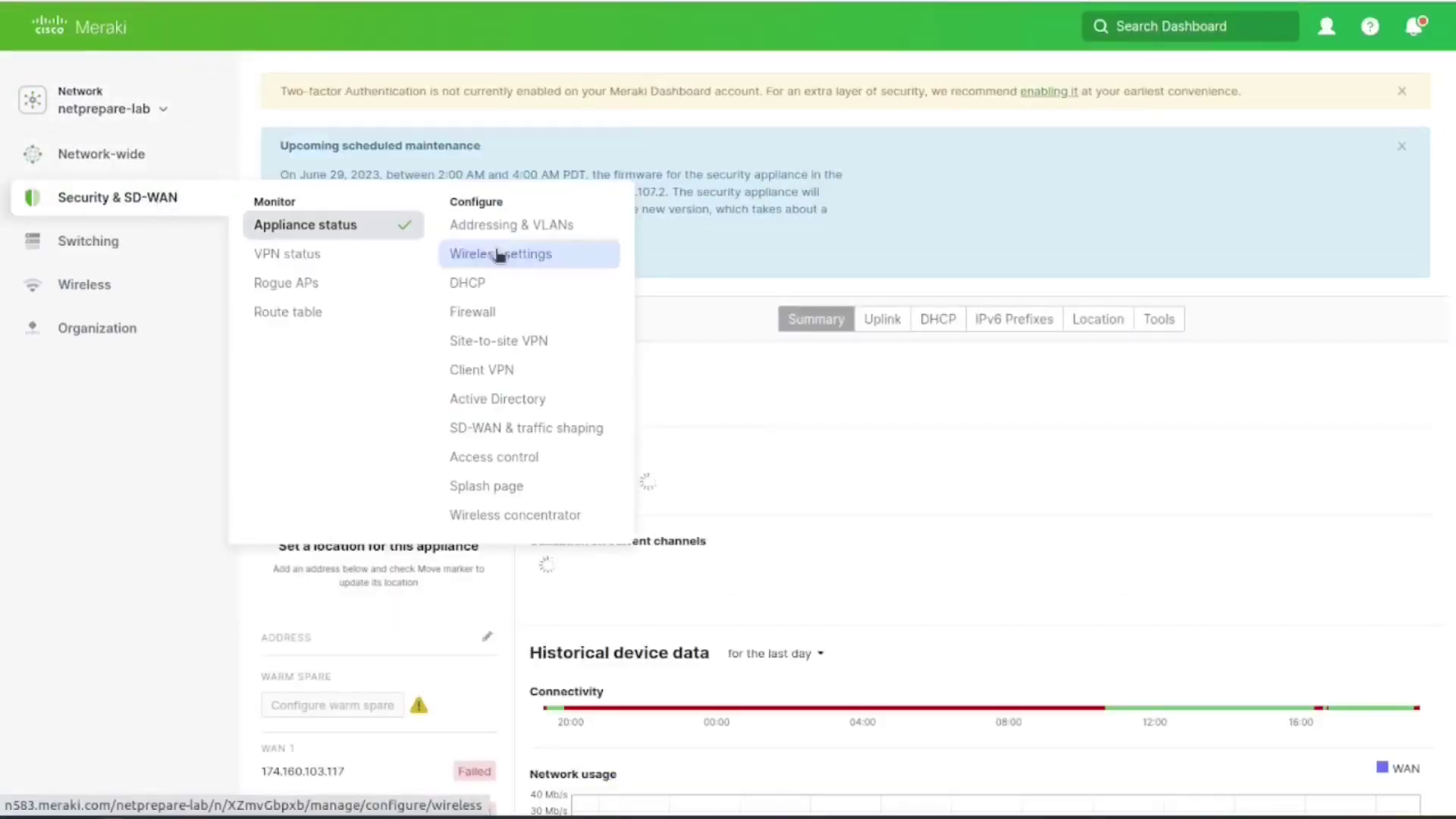
Step: Create a new group policy named quarantine_gp using custom firewall rules
{"action": "left_click", "coordinate": [520, 274]}
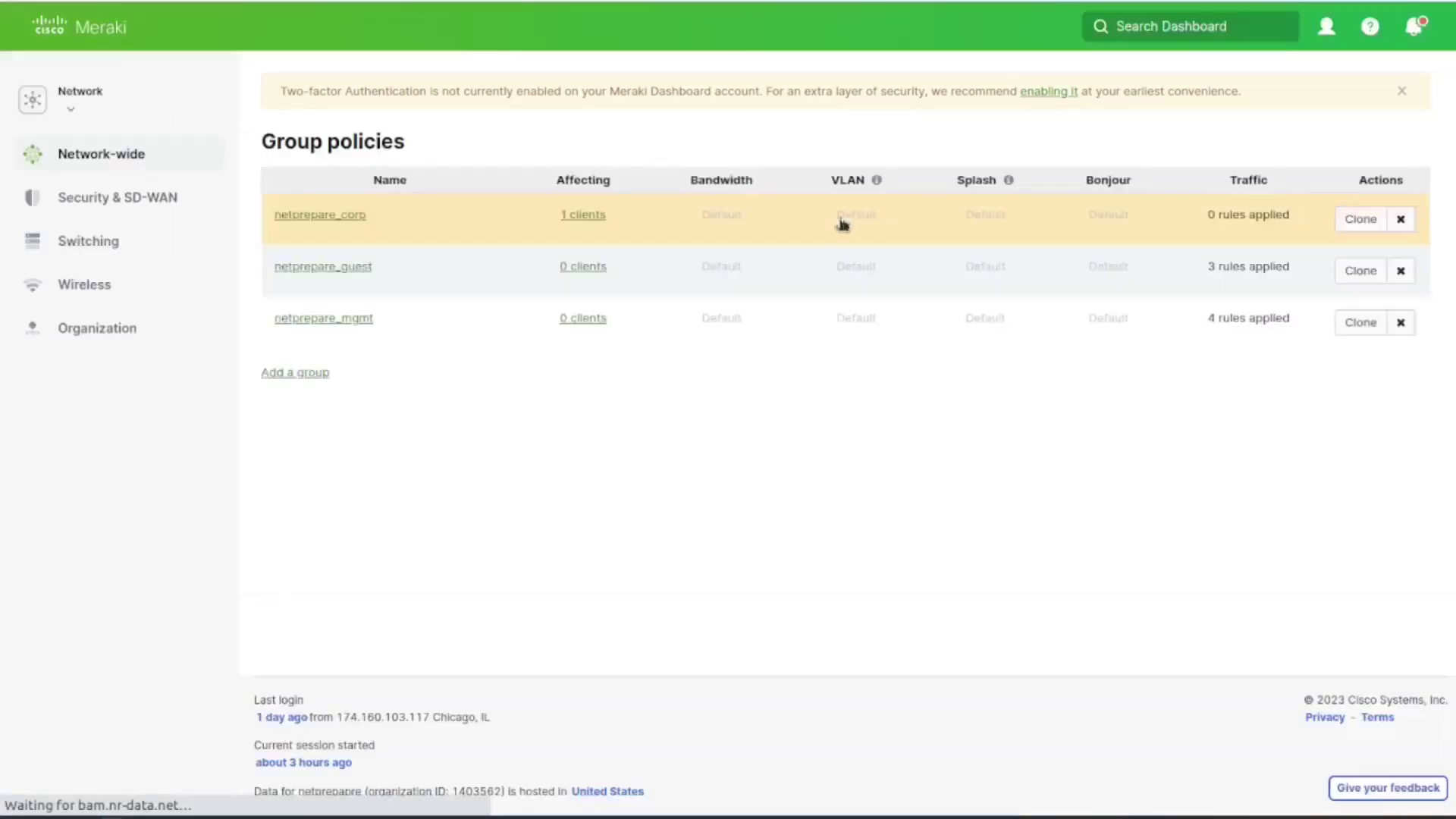
{"action": "left_click", "coordinate": [305, 372]}
{"action": "left_click", "coordinate": [583, 204]}
{"action": "type", "text": "quarantine_gp"}
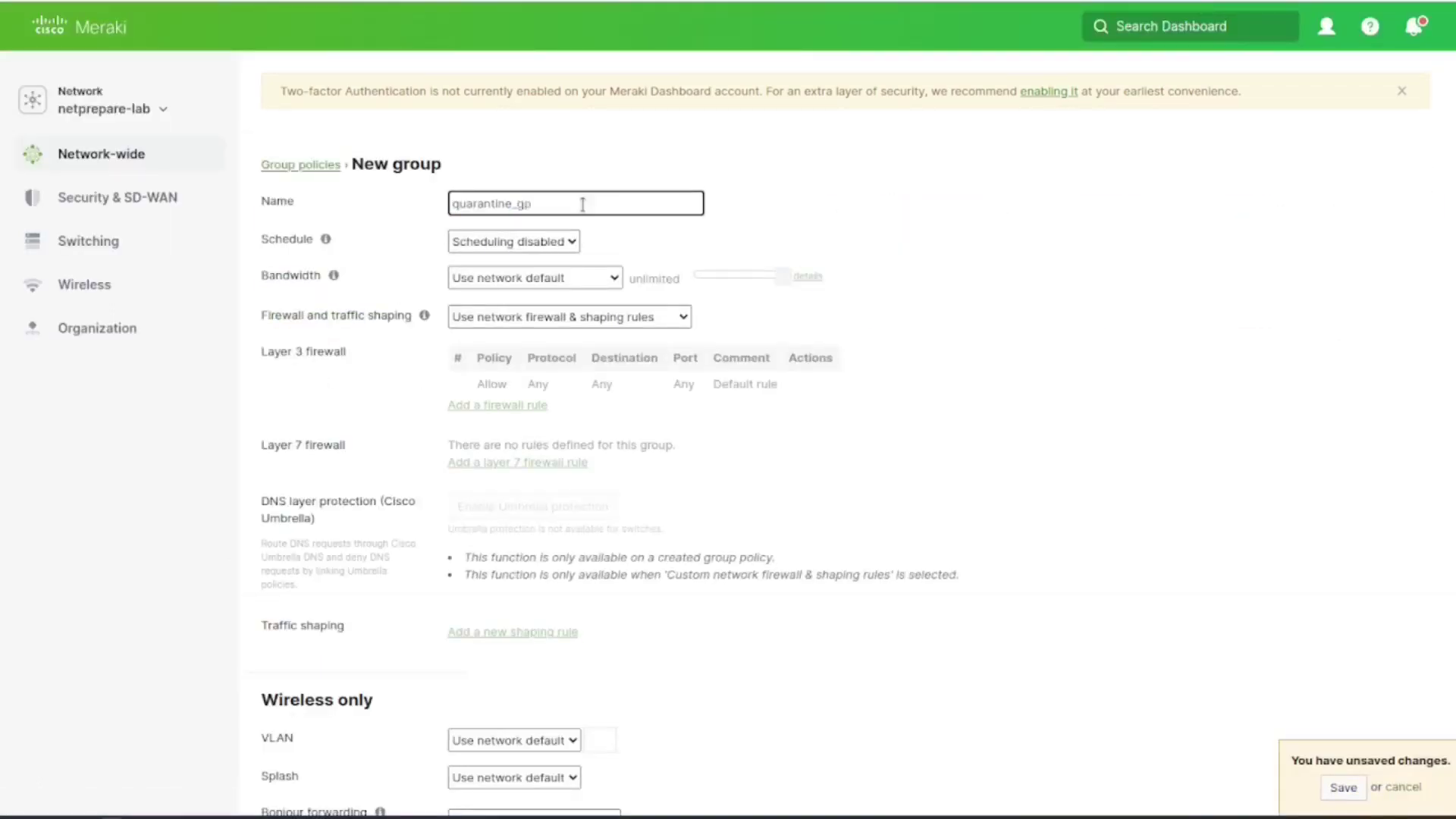
{"action": "left_click", "coordinate": [568, 316]}
Step: Add rules allowing 10.10.10.0/24 and denying any other traffic, then save the policy
{"action": "left_click", "coordinate": [568, 342]}
{"action": "left_click", "coordinate": [497, 406]}
{"action": "left_click", "coordinate": [501, 437]}
{"action": "left_click", "coordinate": [502, 422]}
{"action": "left_click", "coordinate": [564, 421]}
{"action": "left_click", "coordinate": [564, 493]}
{"action": "left_click", "coordinate": [636, 423]}
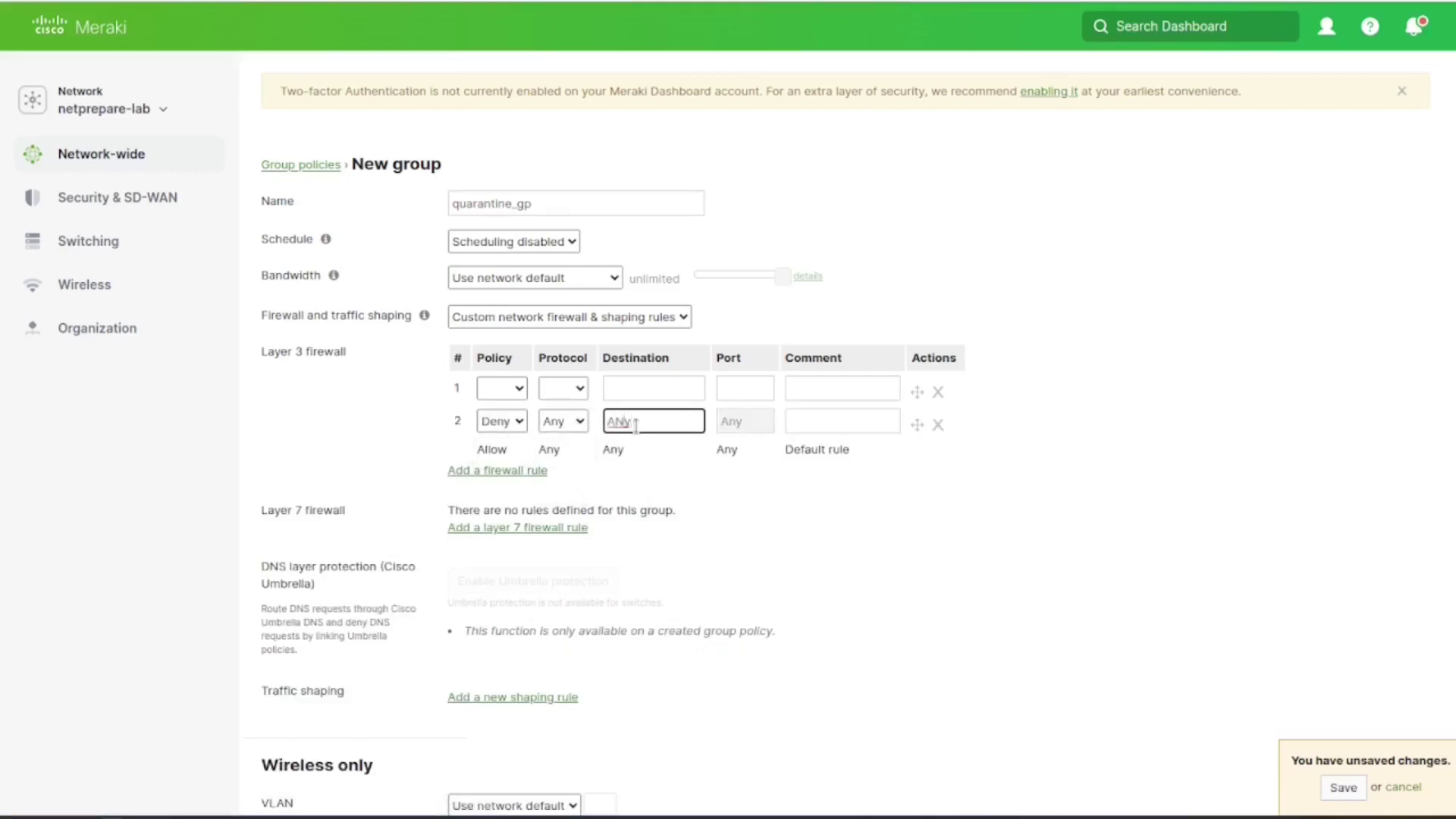
{"action": "left_click", "coordinate": [503, 387]}
{"action": "left_click", "coordinate": [564, 388]}
{"action": "left_click", "coordinate": [563, 461]}
{"action": "left_click", "coordinate": [656, 387]}
{"action": "type", "text": "10.10.10.0/24"}
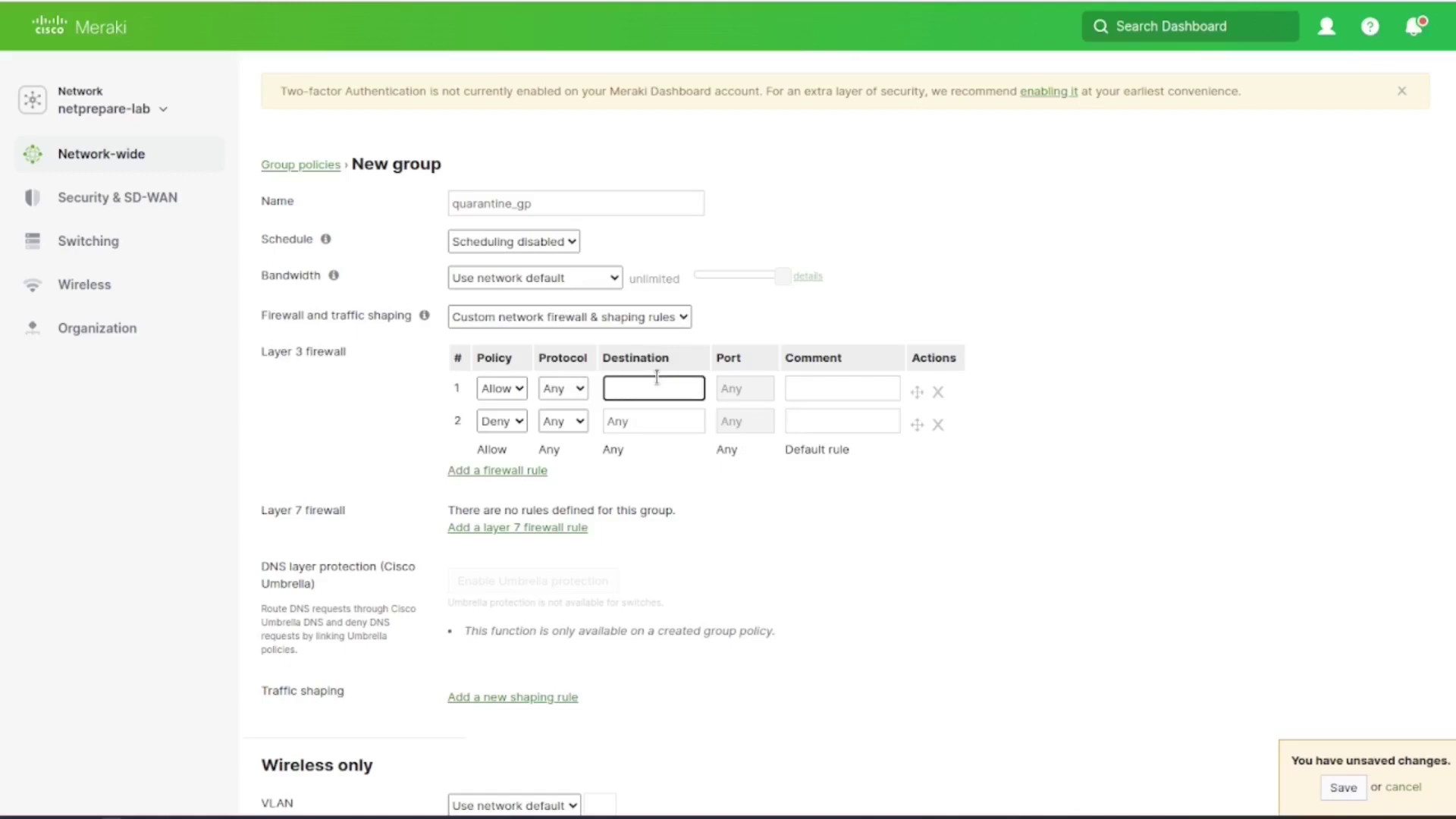
{"action": "left_click", "coordinate": [1343, 785]}
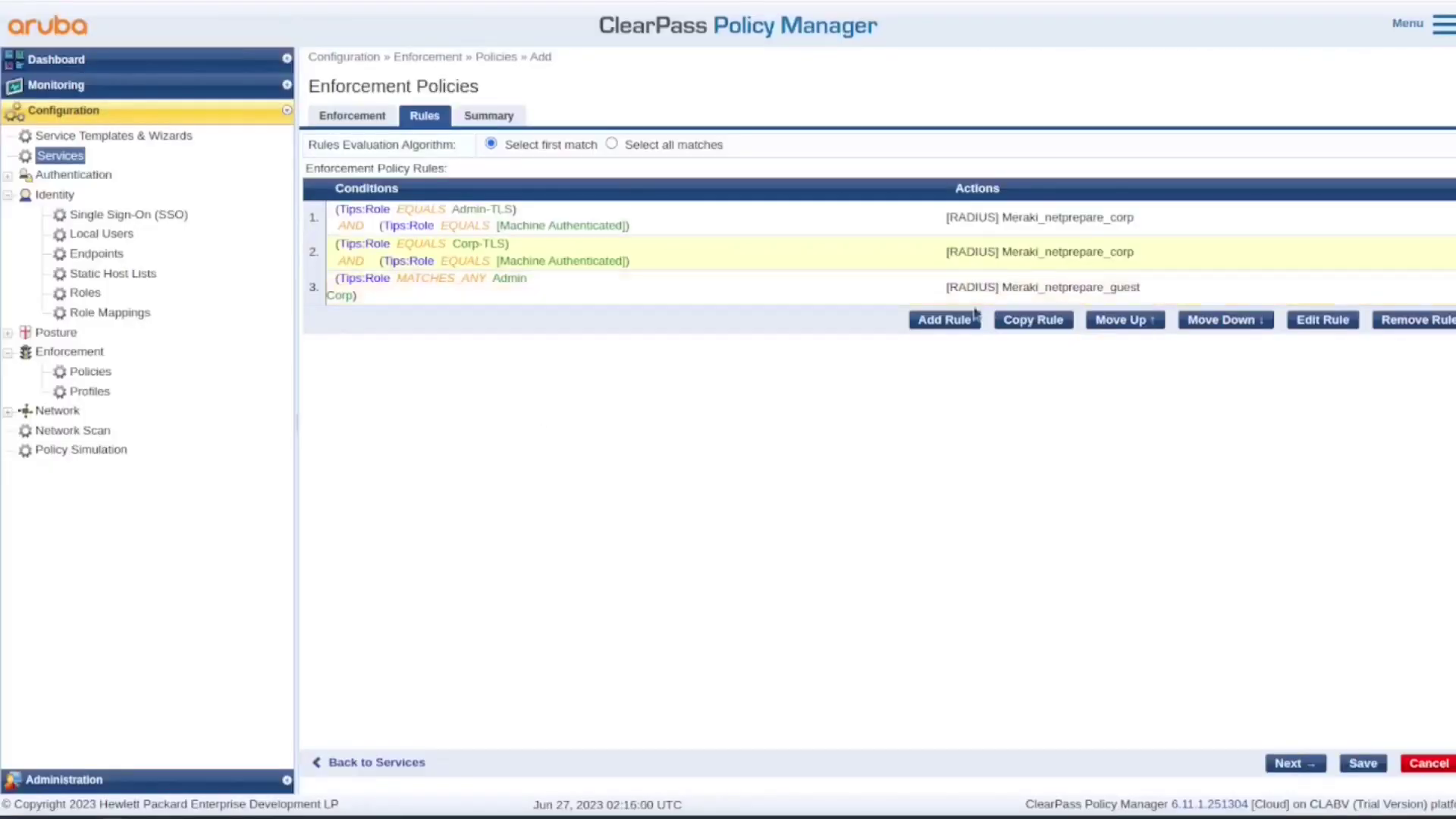
Step: Save the Wireless_UserAndMachin_802.1x policy and MR_802.1X service, then view enforcement profiles
{"action": "left_click", "coordinate": [1371, 766]}
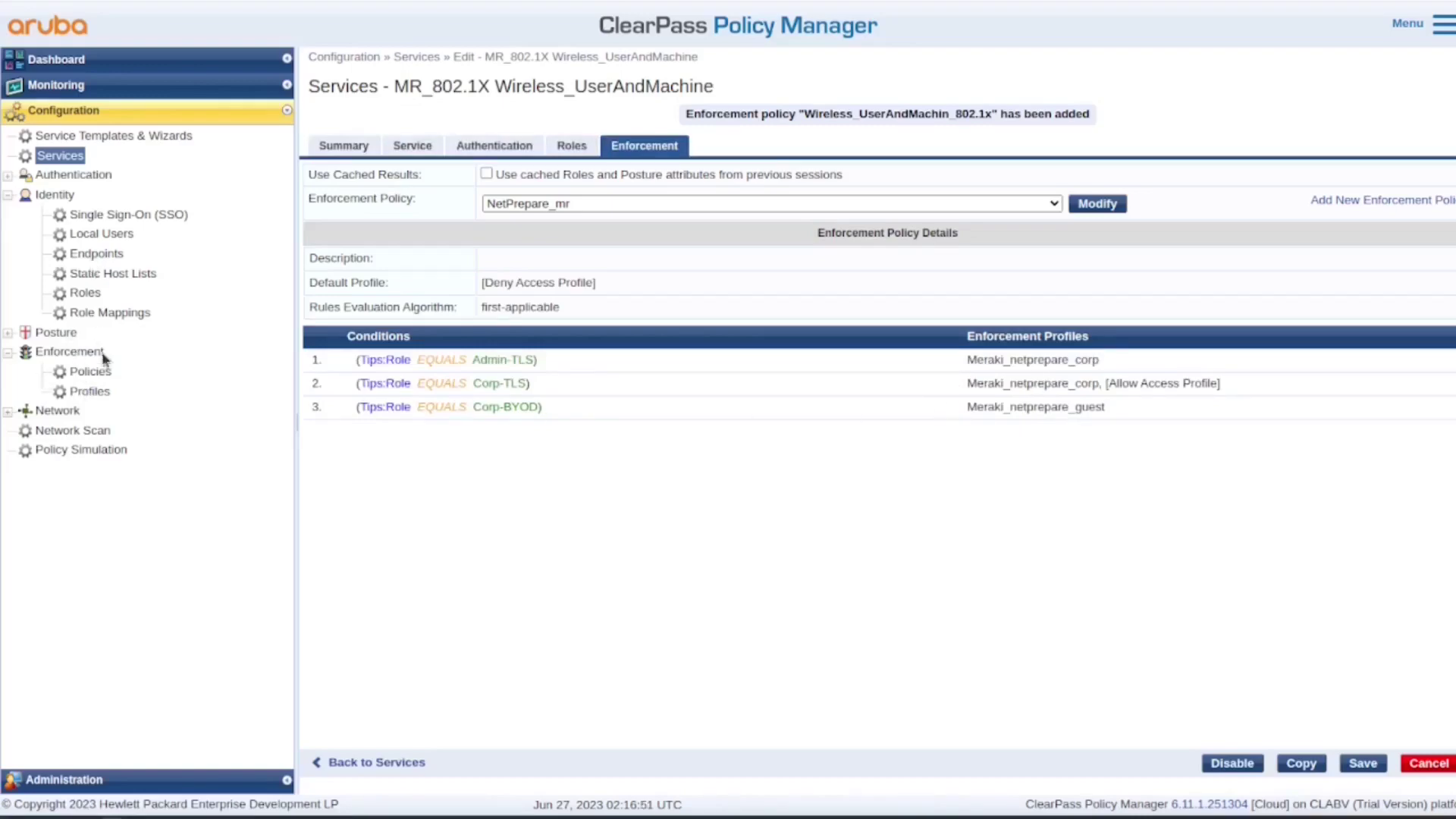
{"action": "left_click", "coordinate": [91, 393]}
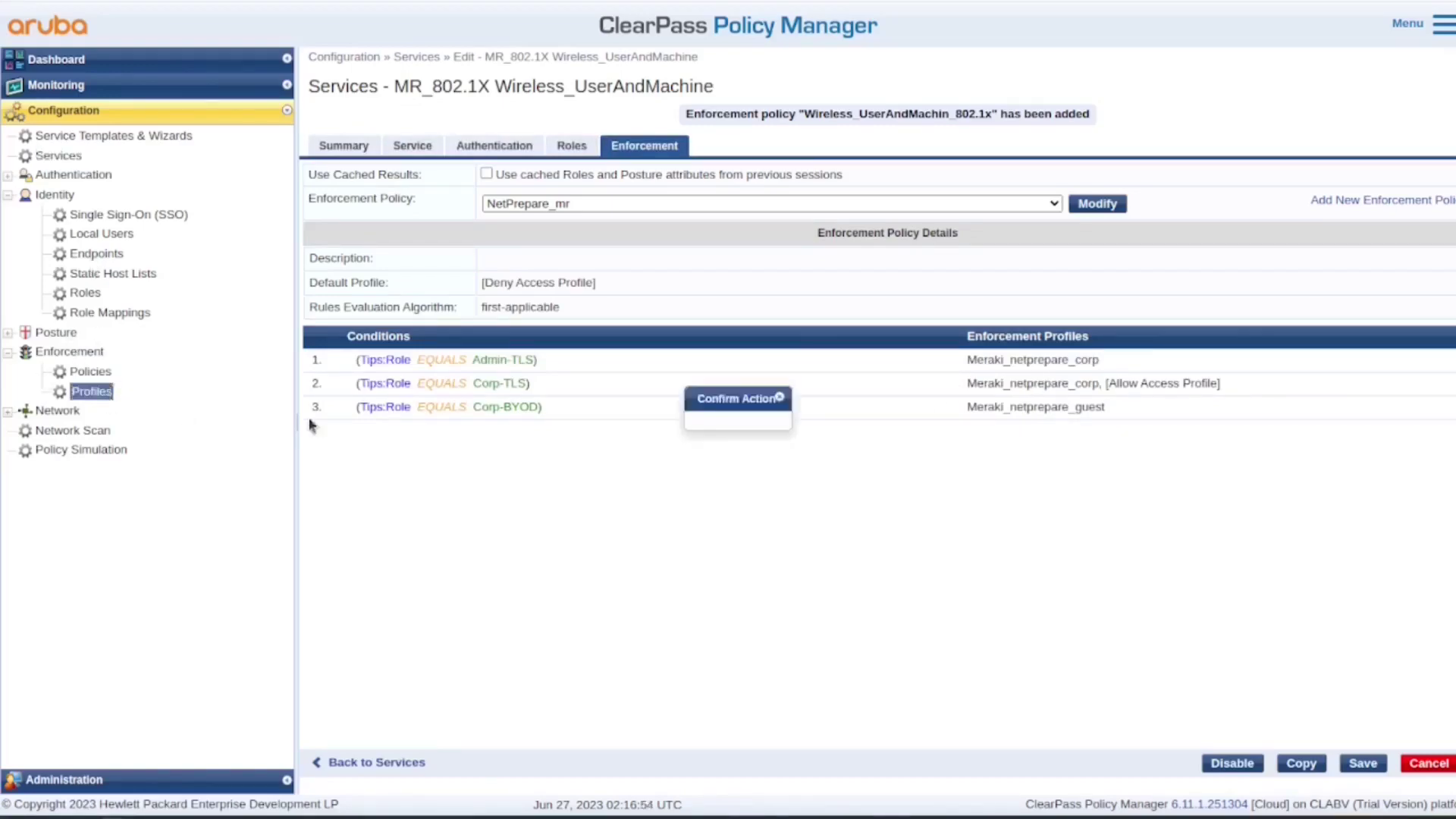
{"action": "left_click", "coordinate": [877, 444]}
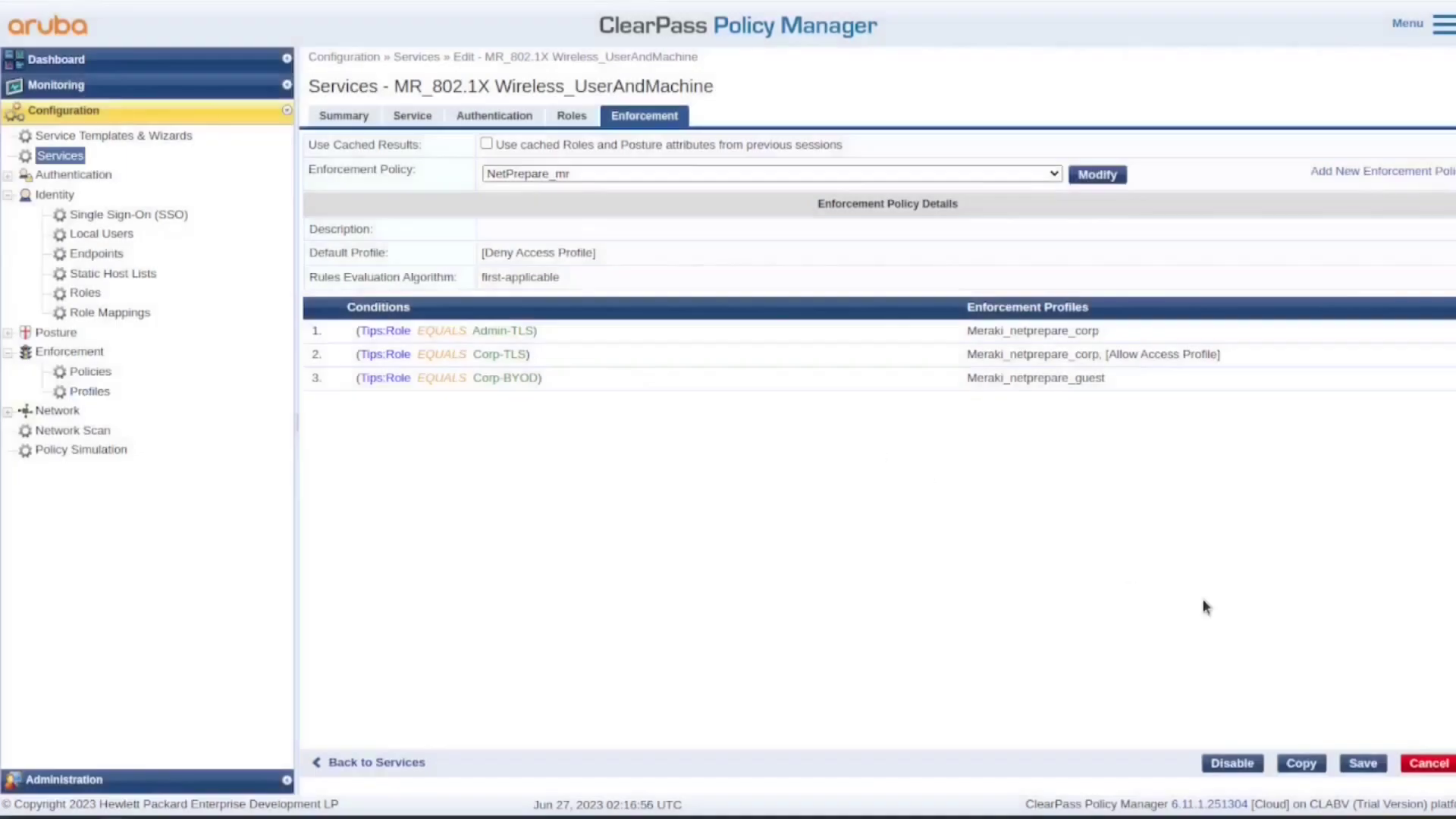
{"action": "left_click", "coordinate": [1364, 764]}
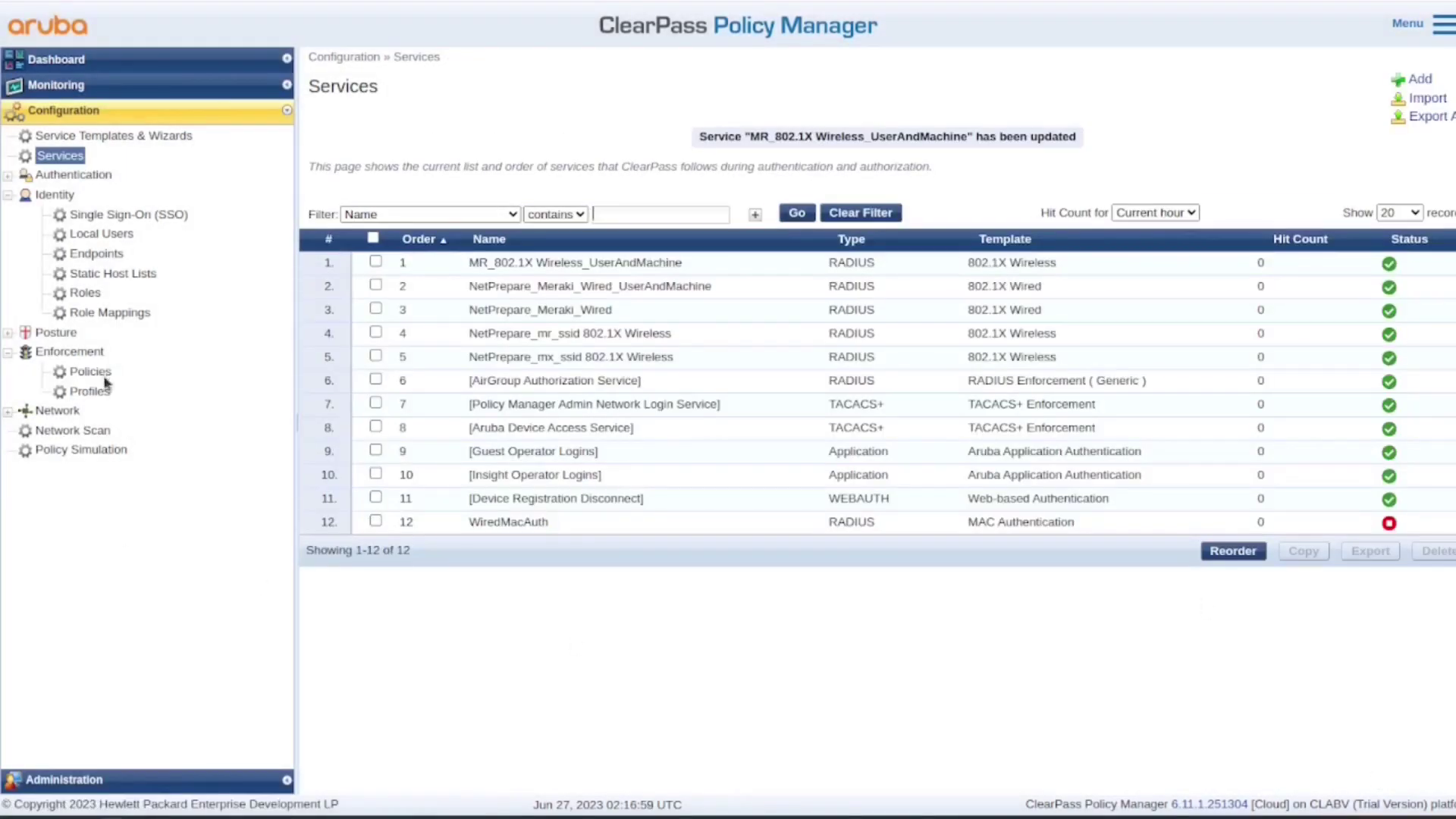
{"action": "left_click", "coordinate": [100, 390]}
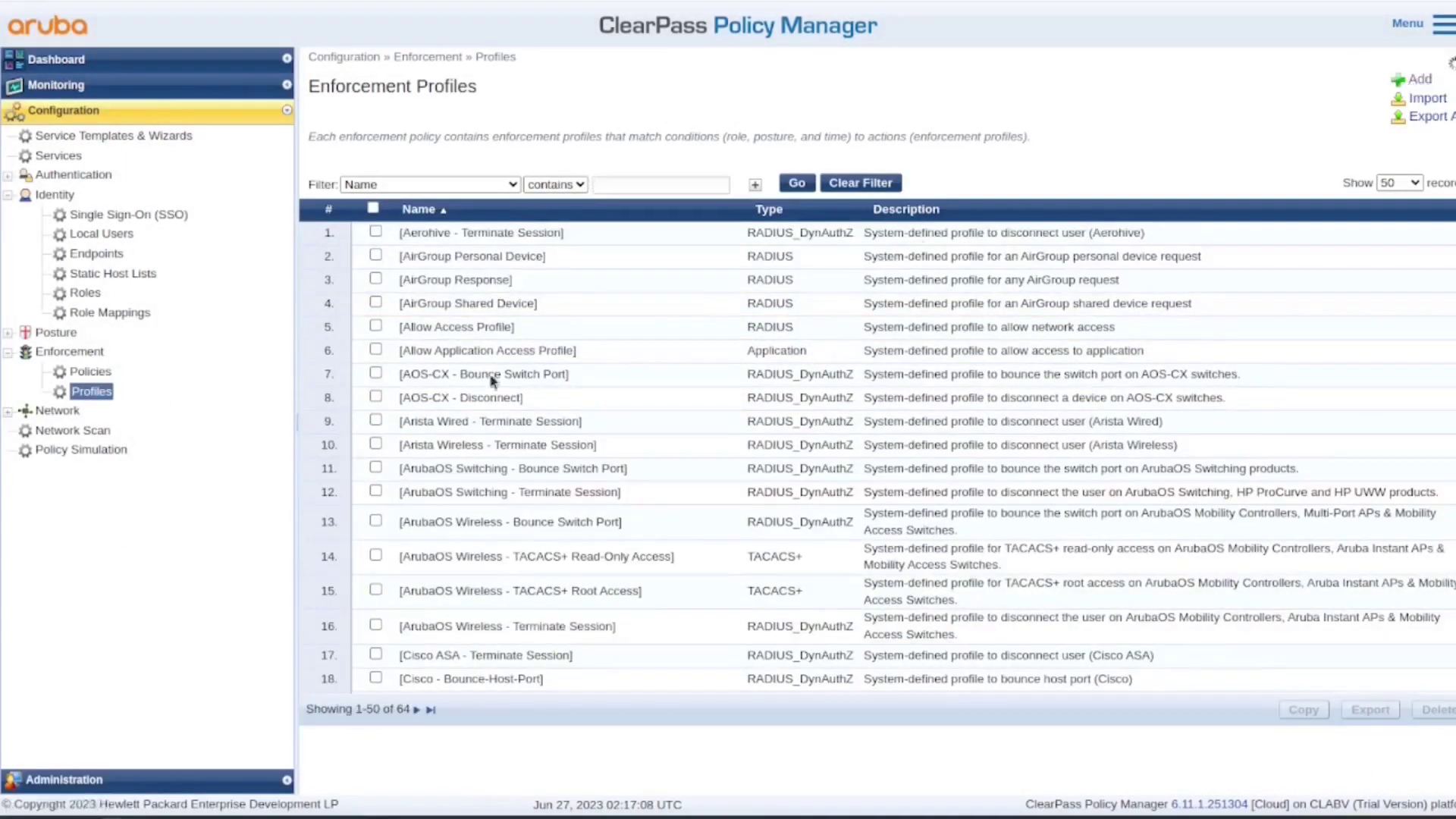
Step: Save Filter ID profile filter_ID_quarantine_gp with Radius:IETF Filter-Id set to quarantine_gp
{"action": "left_click", "coordinate": [598, 146]}
{"action": "left_click", "coordinate": [659, 220]}
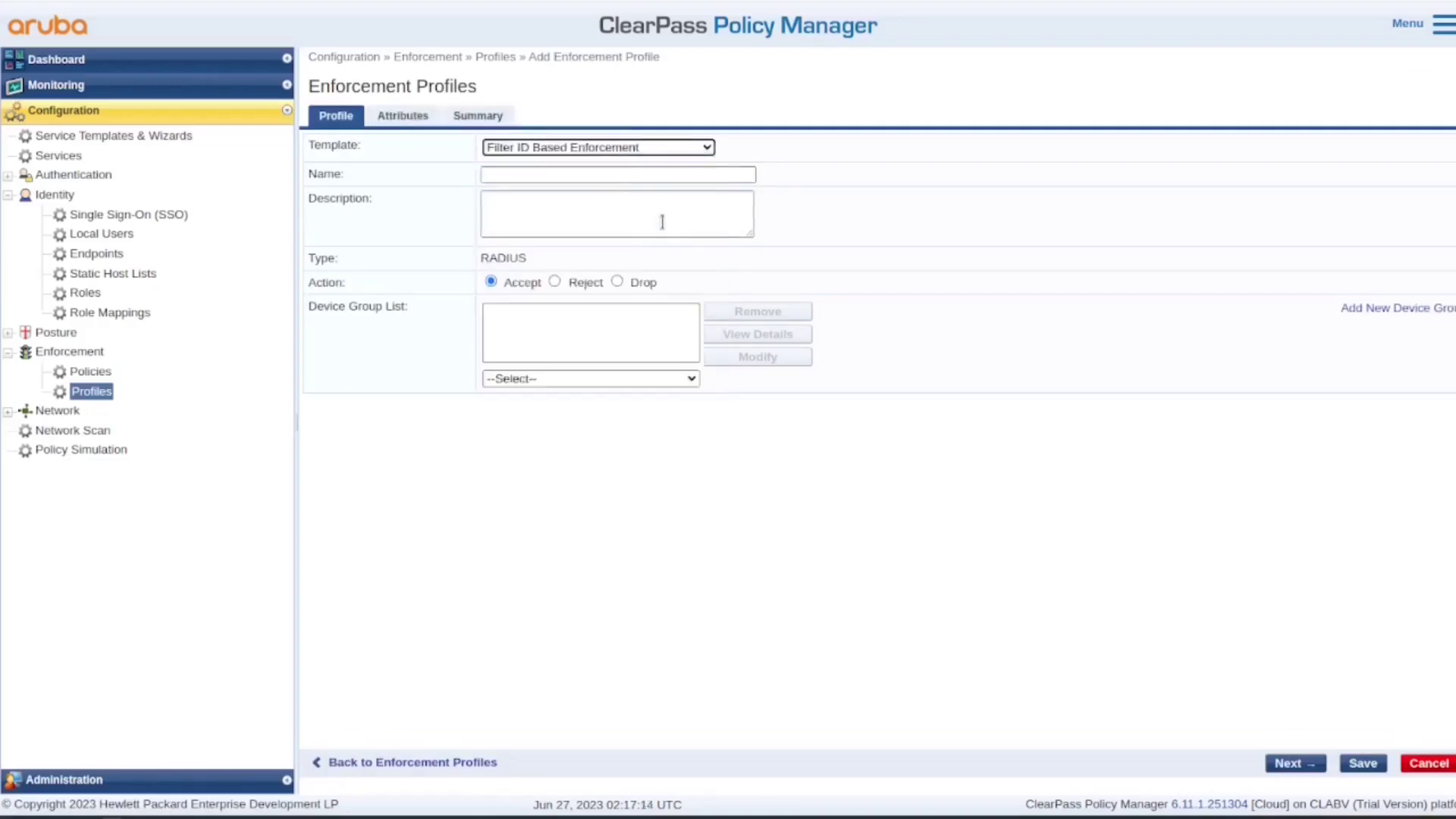
{"action": "left_click", "coordinate": [587, 174]}
{"action": "type", "text": "quarantine_gp"}
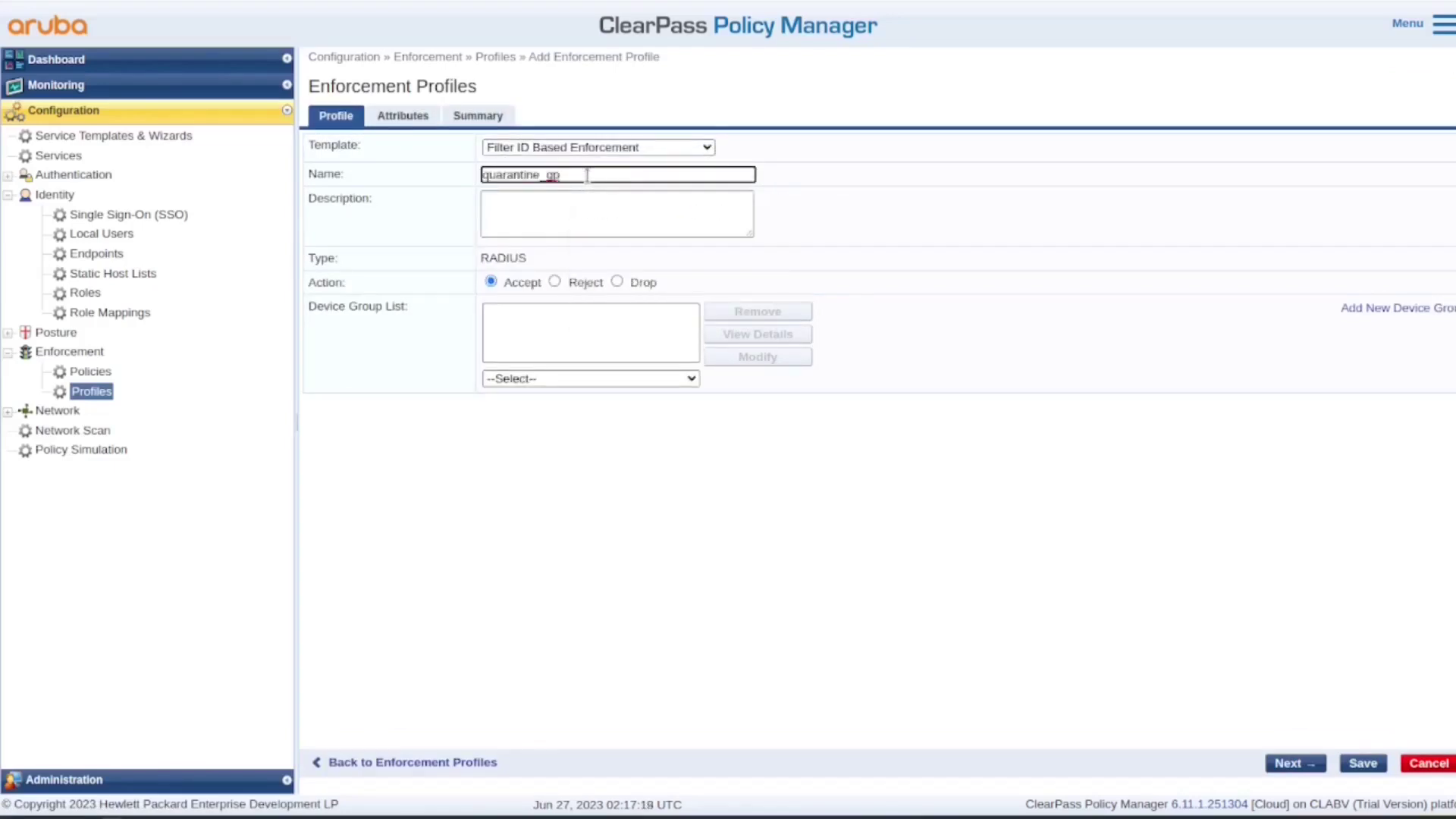
{"action": "type", "text": "filter"}
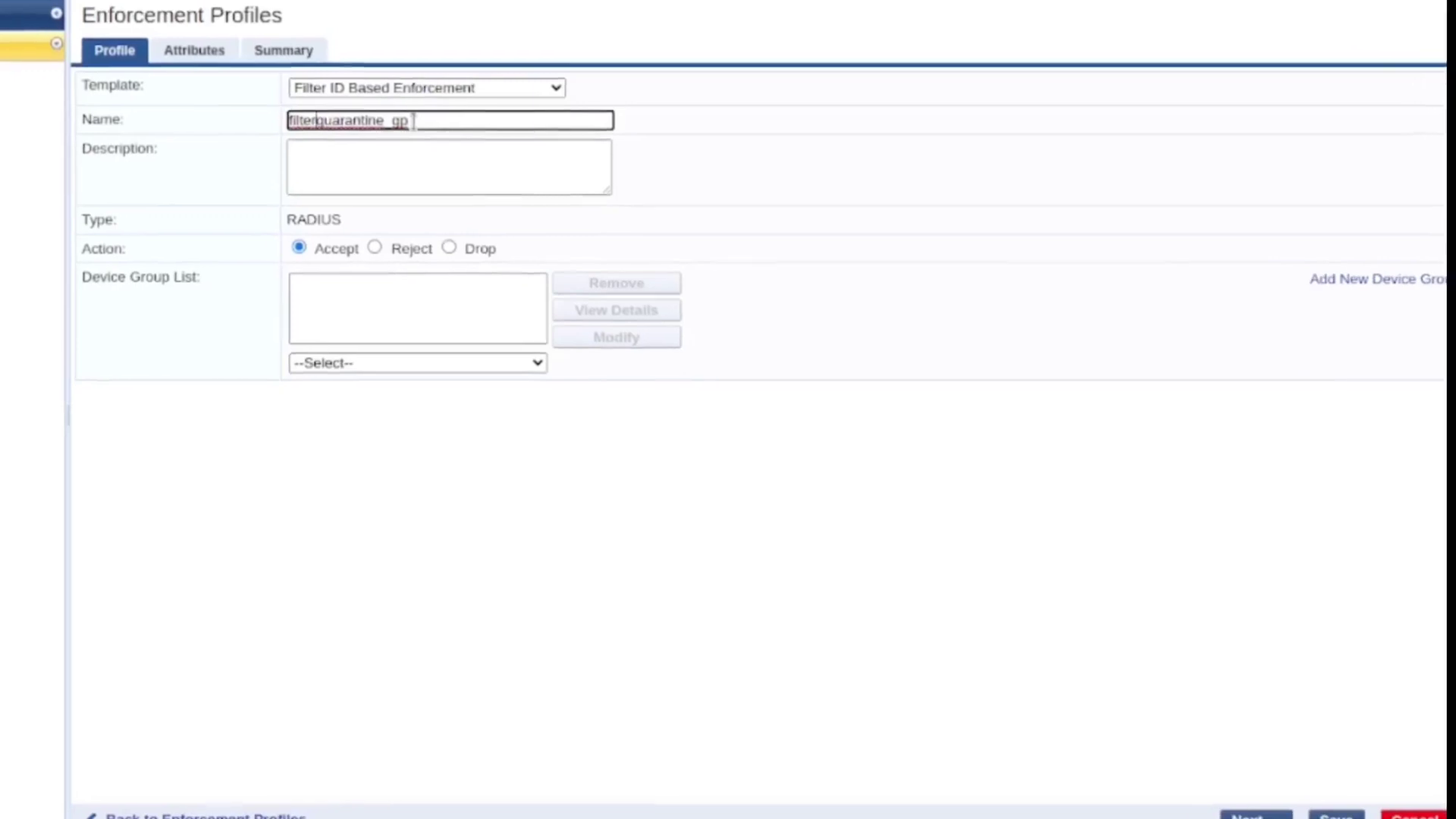
{"action": "type", "text": "_ID_"}
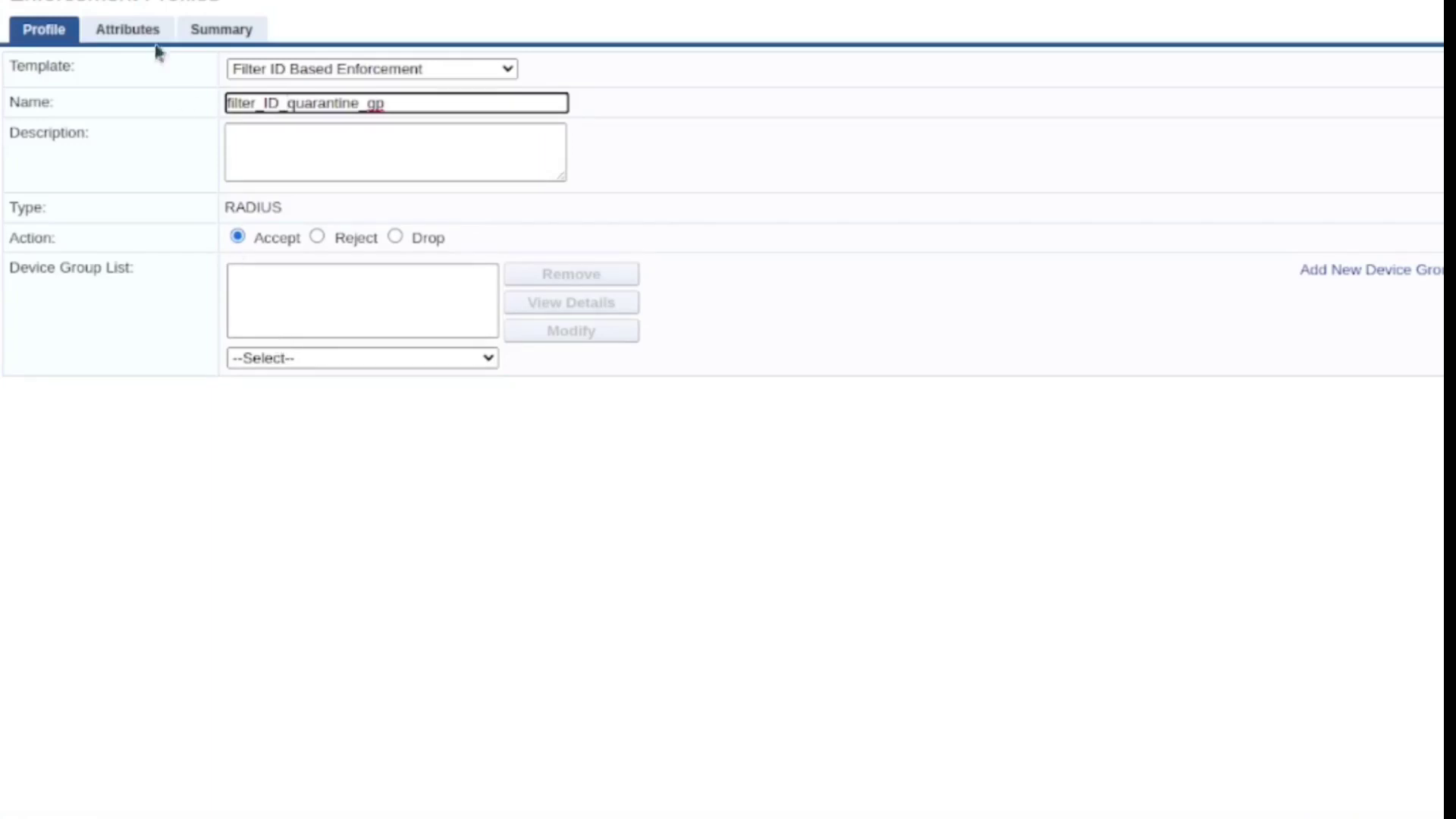
{"action": "left_click", "coordinate": [141, 29]}
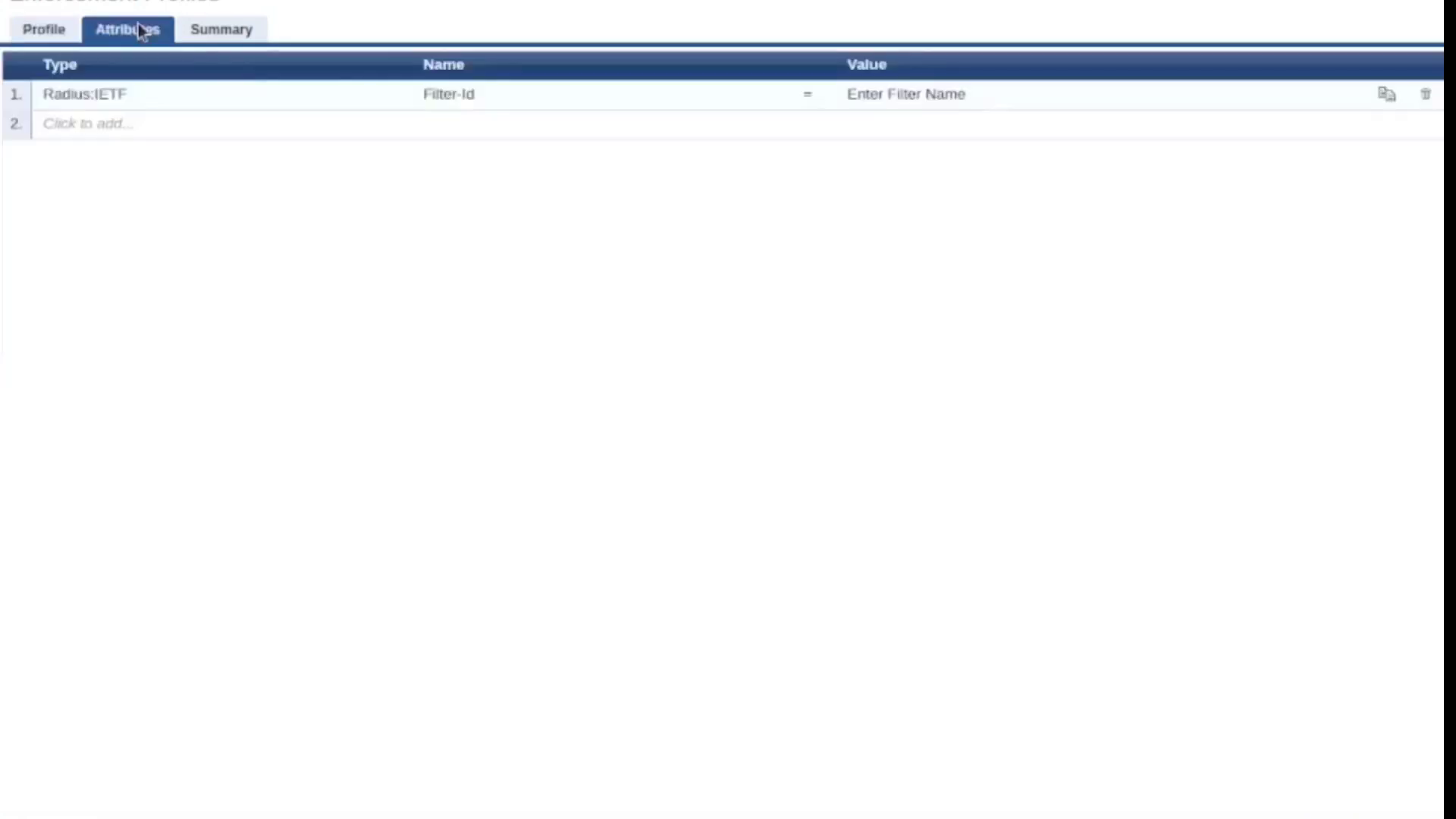
{"action": "left_click", "coordinate": [924, 105]}
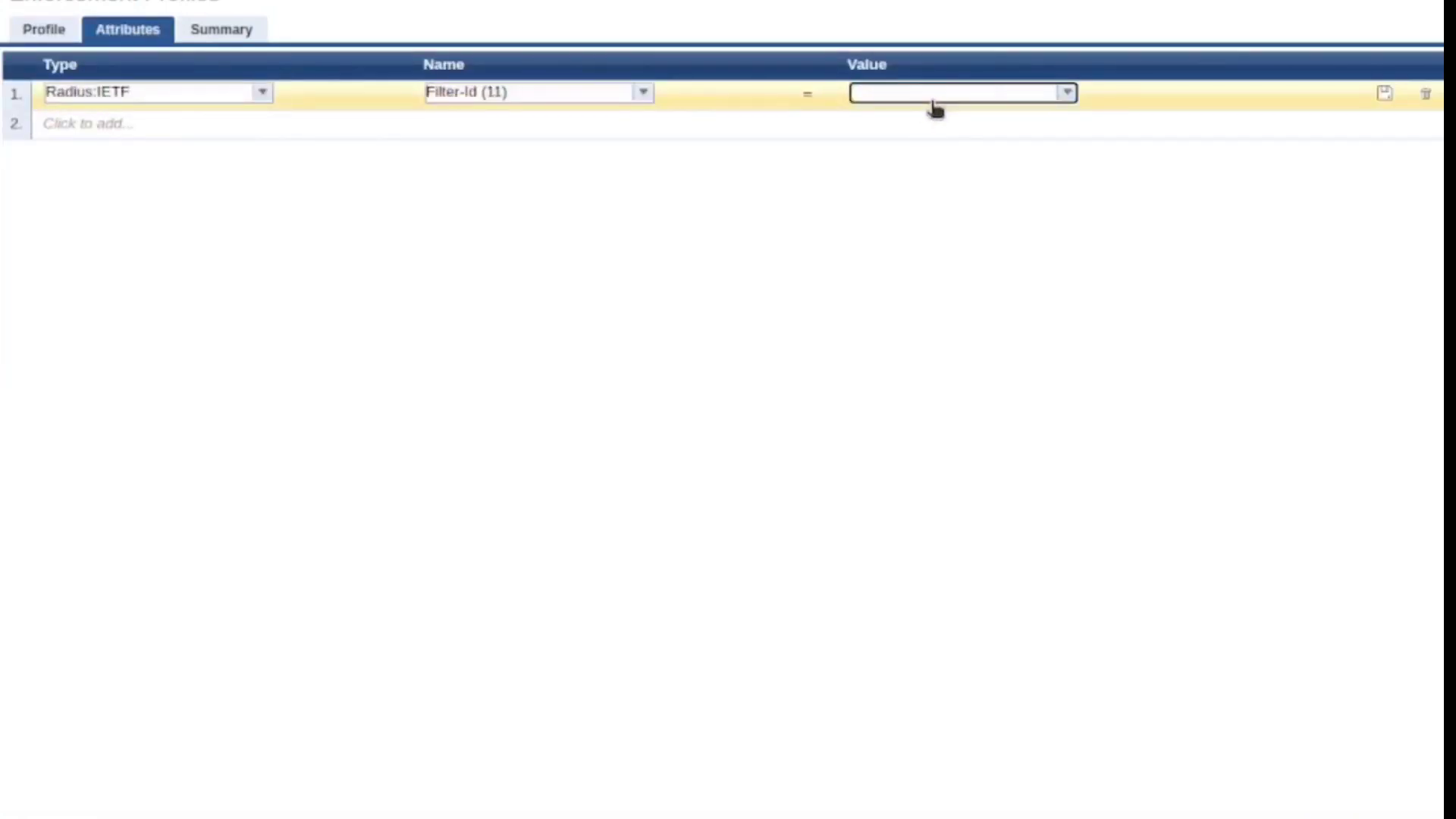
{"action": "type", "text": "quarantine_gp"}
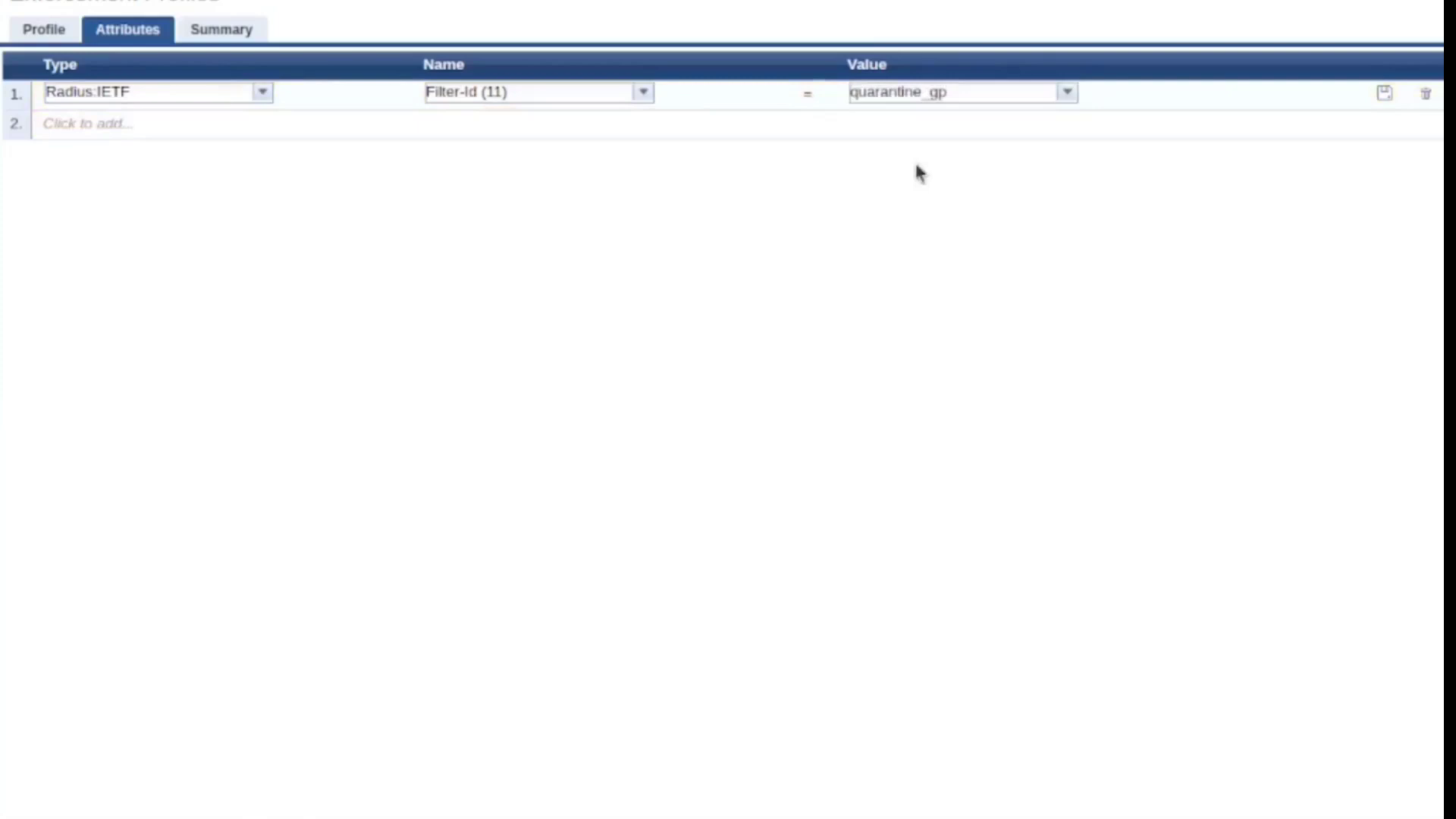
{"action": "left_click", "coordinate": [214, 31]}
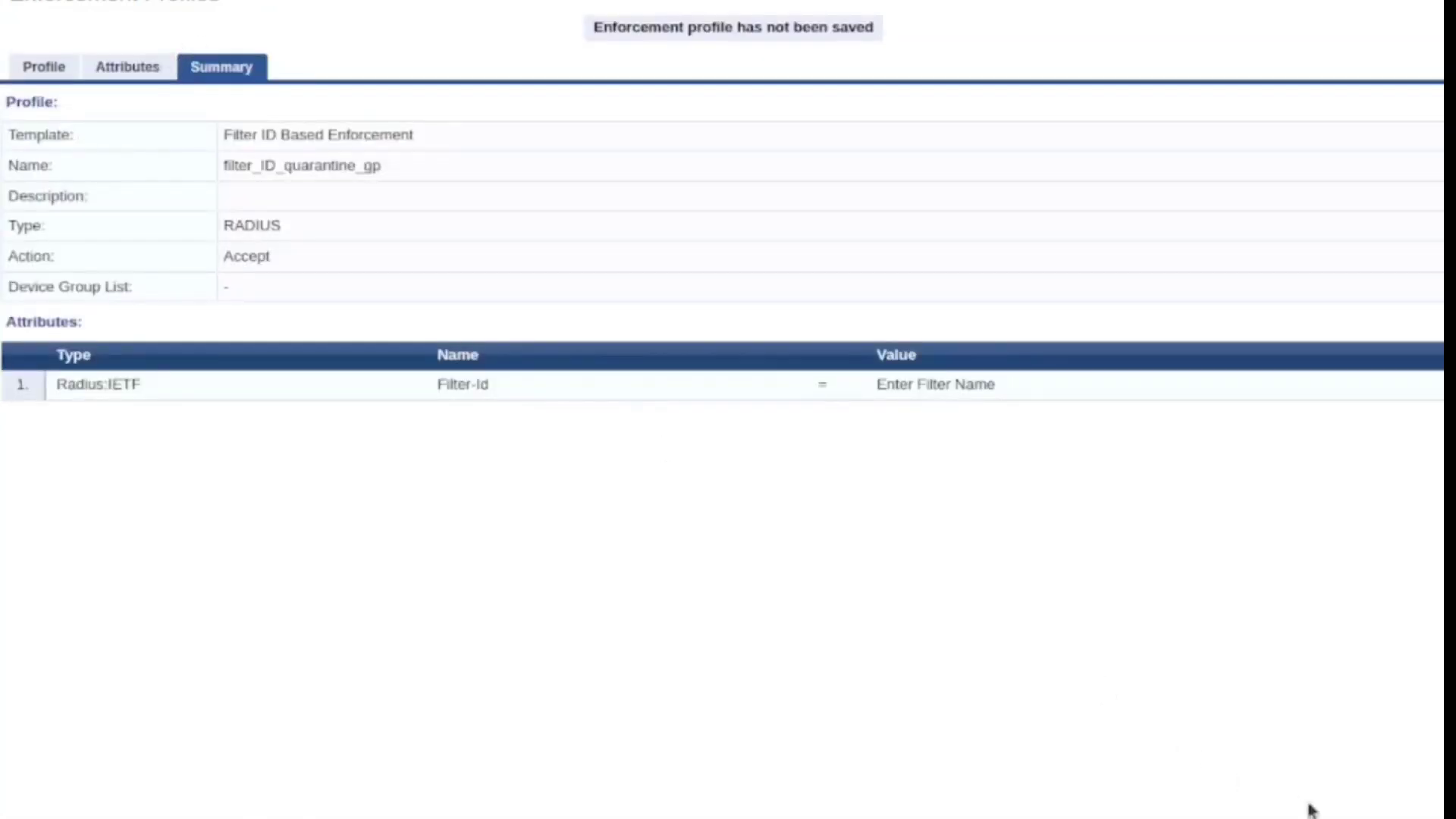
{"action": "left_click", "coordinate": [136, 68]}
{"action": "left_click", "coordinate": [1399, 100]}
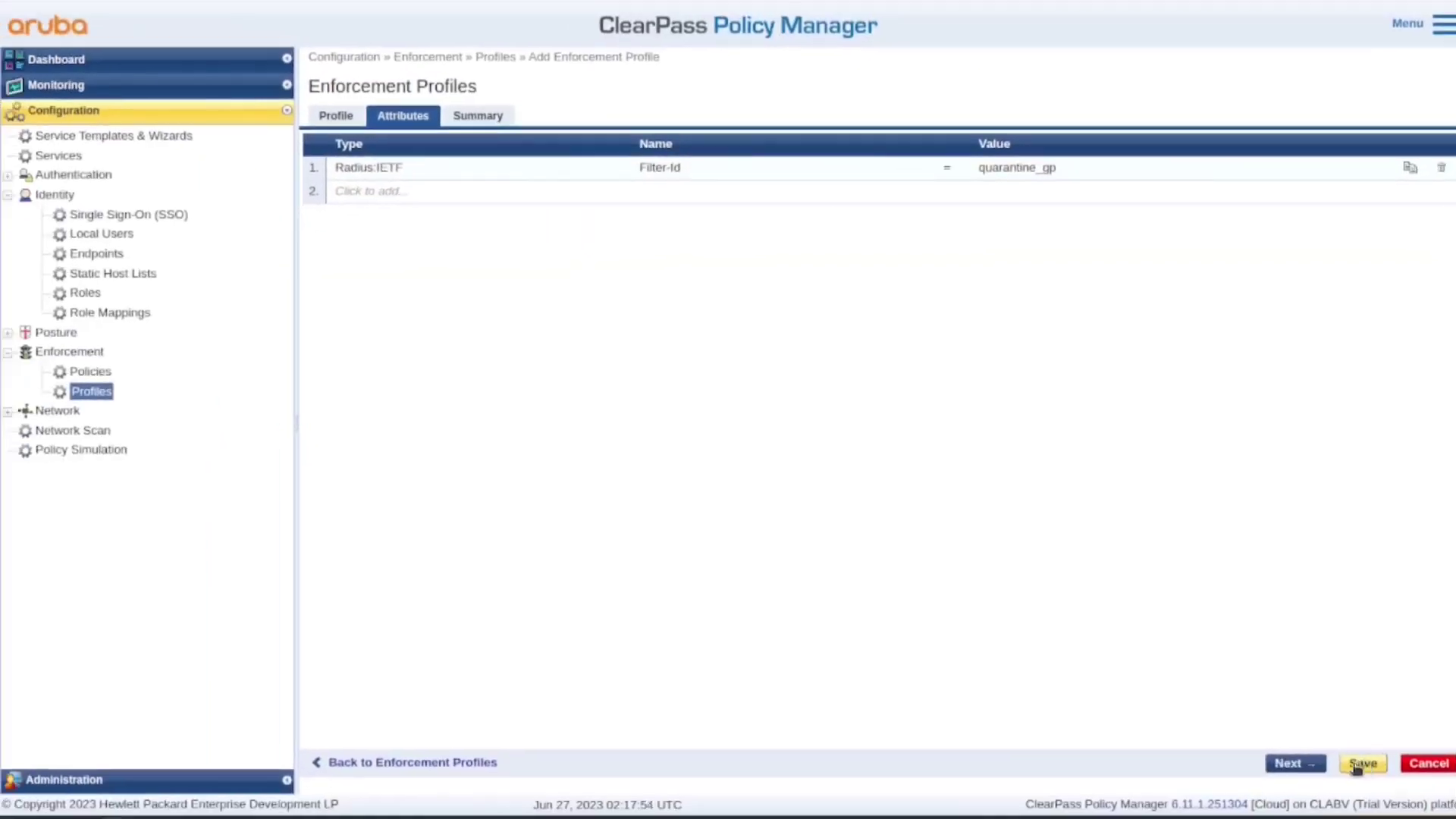
{"action": "left_click", "coordinate": [1317, 769]}
{"action": "left_click", "coordinate": [1359, 766]}
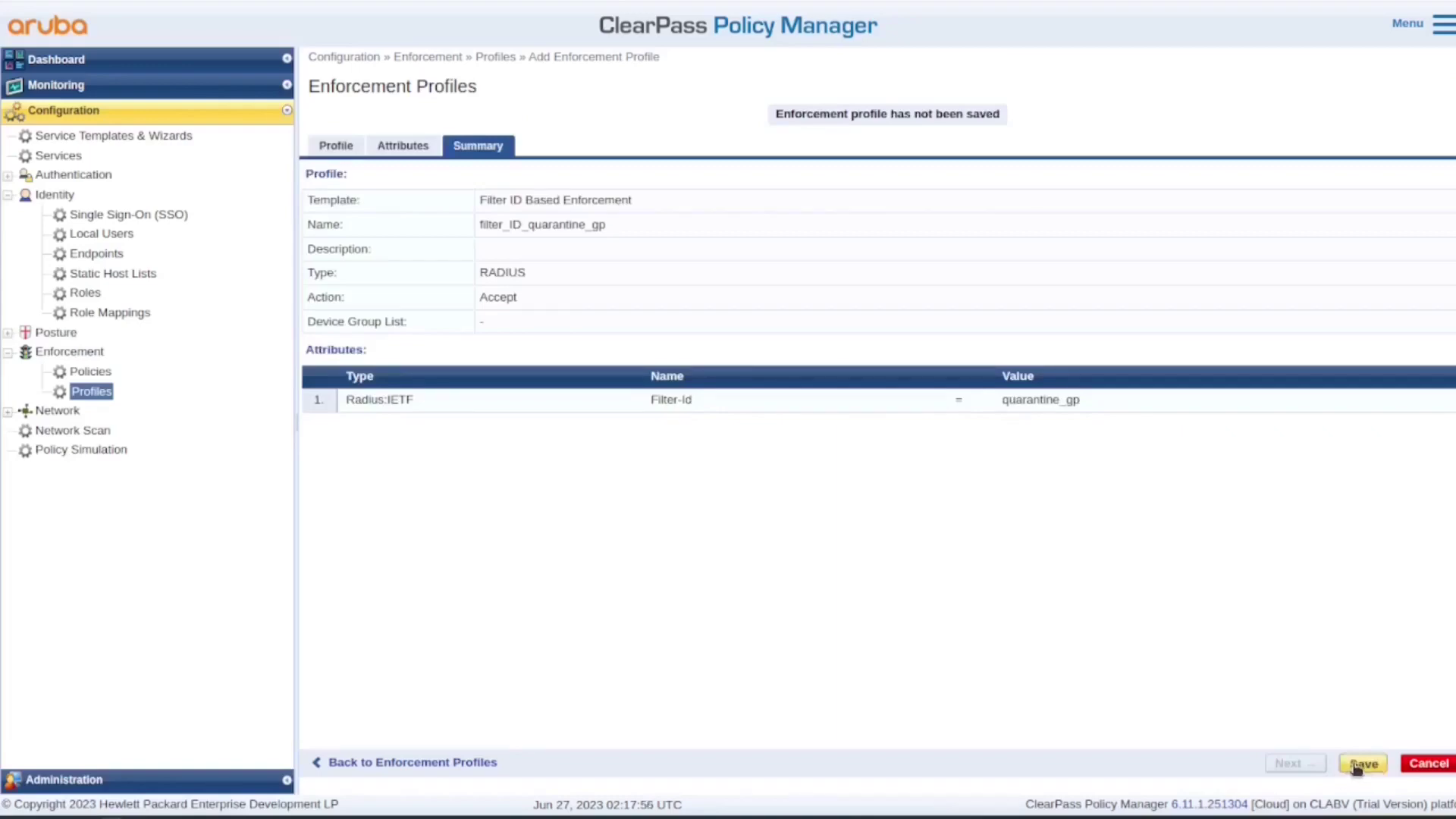
{"action": "left_click", "coordinate": [59, 155]}
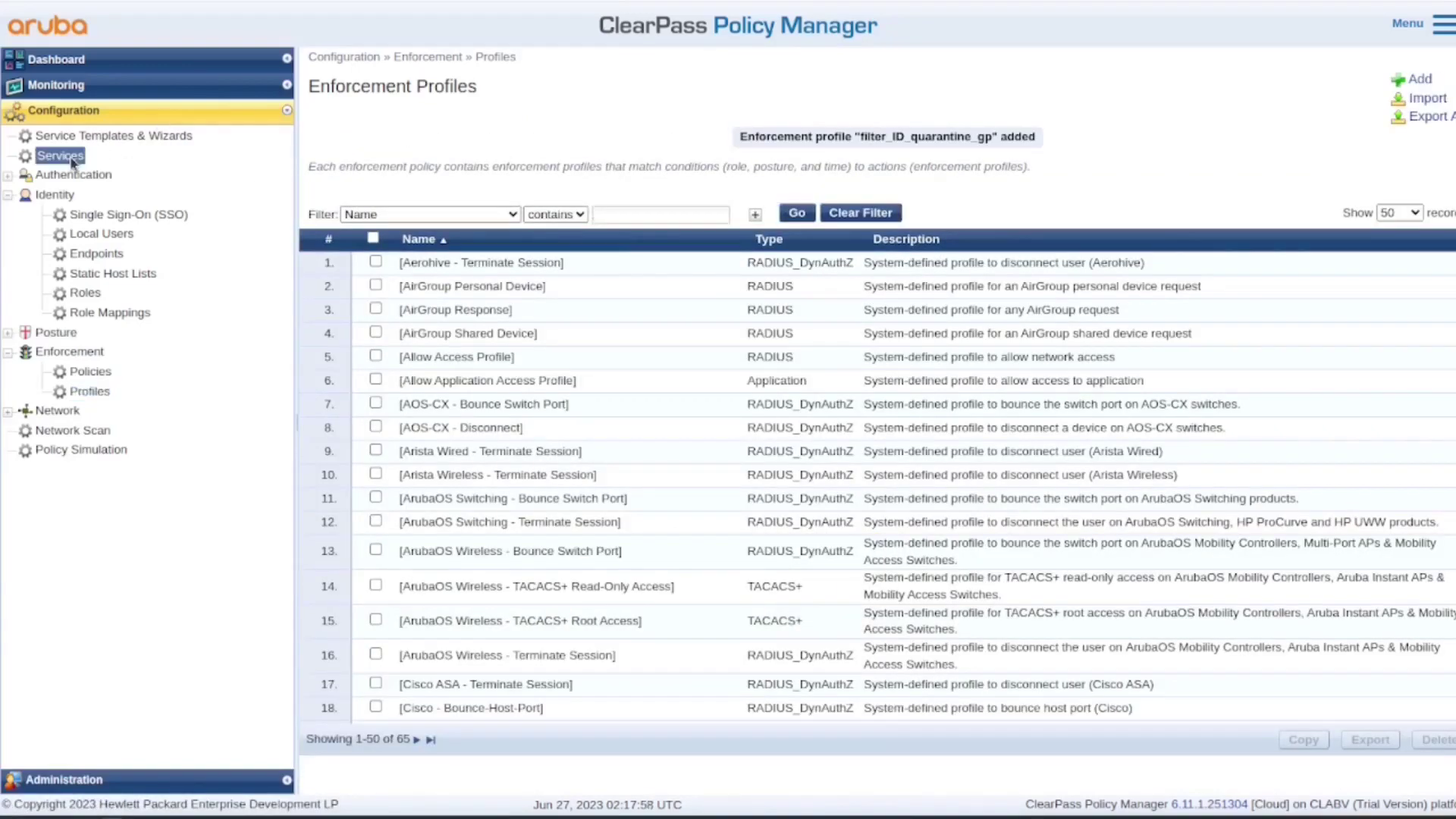
Step: Assign Wireless_UserAndMachin_802.1x as MR_802.1X Wireless_UserAndMachine's enforcement policy and open it for editing
{"action": "left_click", "coordinate": [576, 241]}
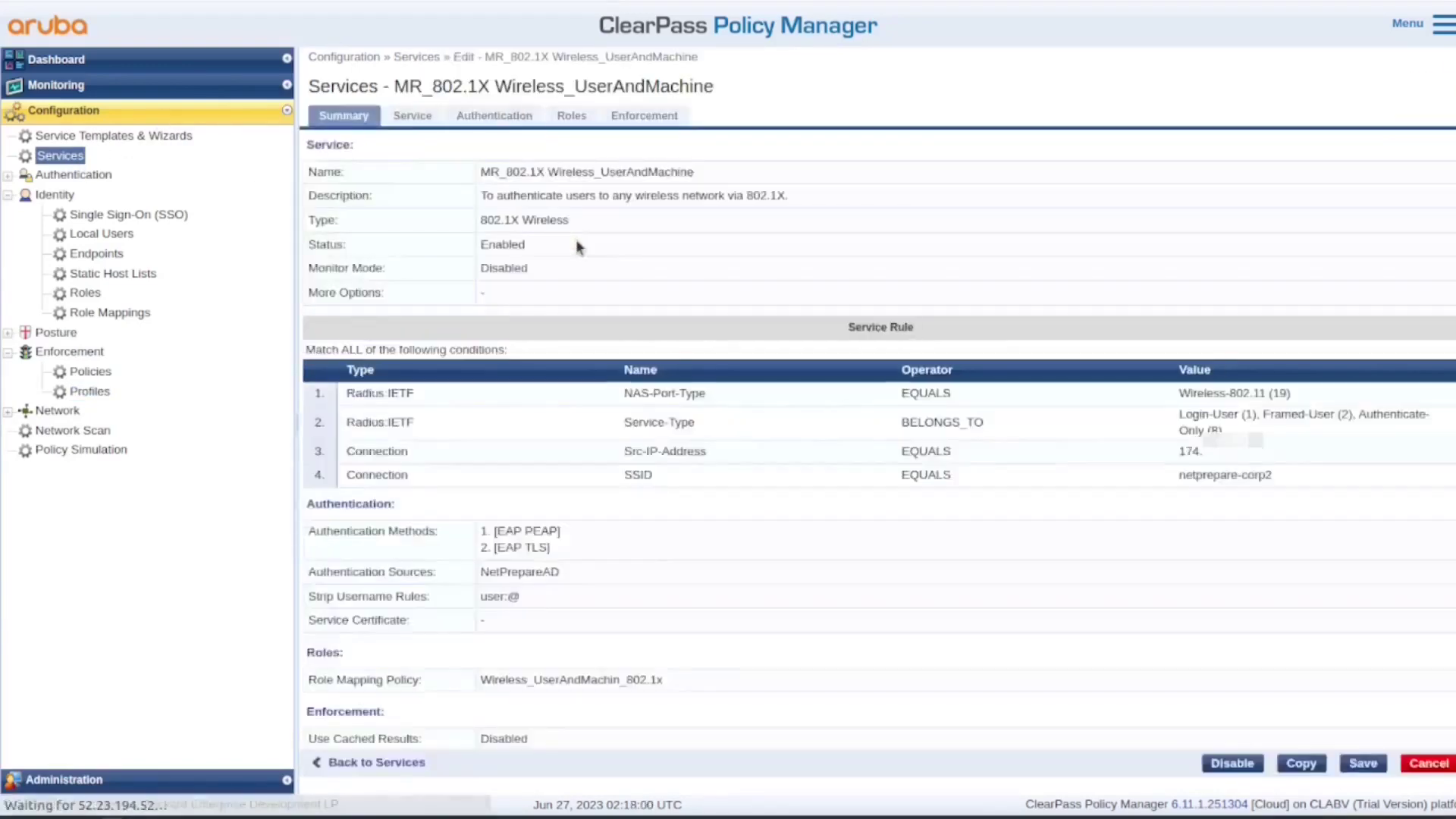
{"action": "left_click", "coordinate": [643, 116]}
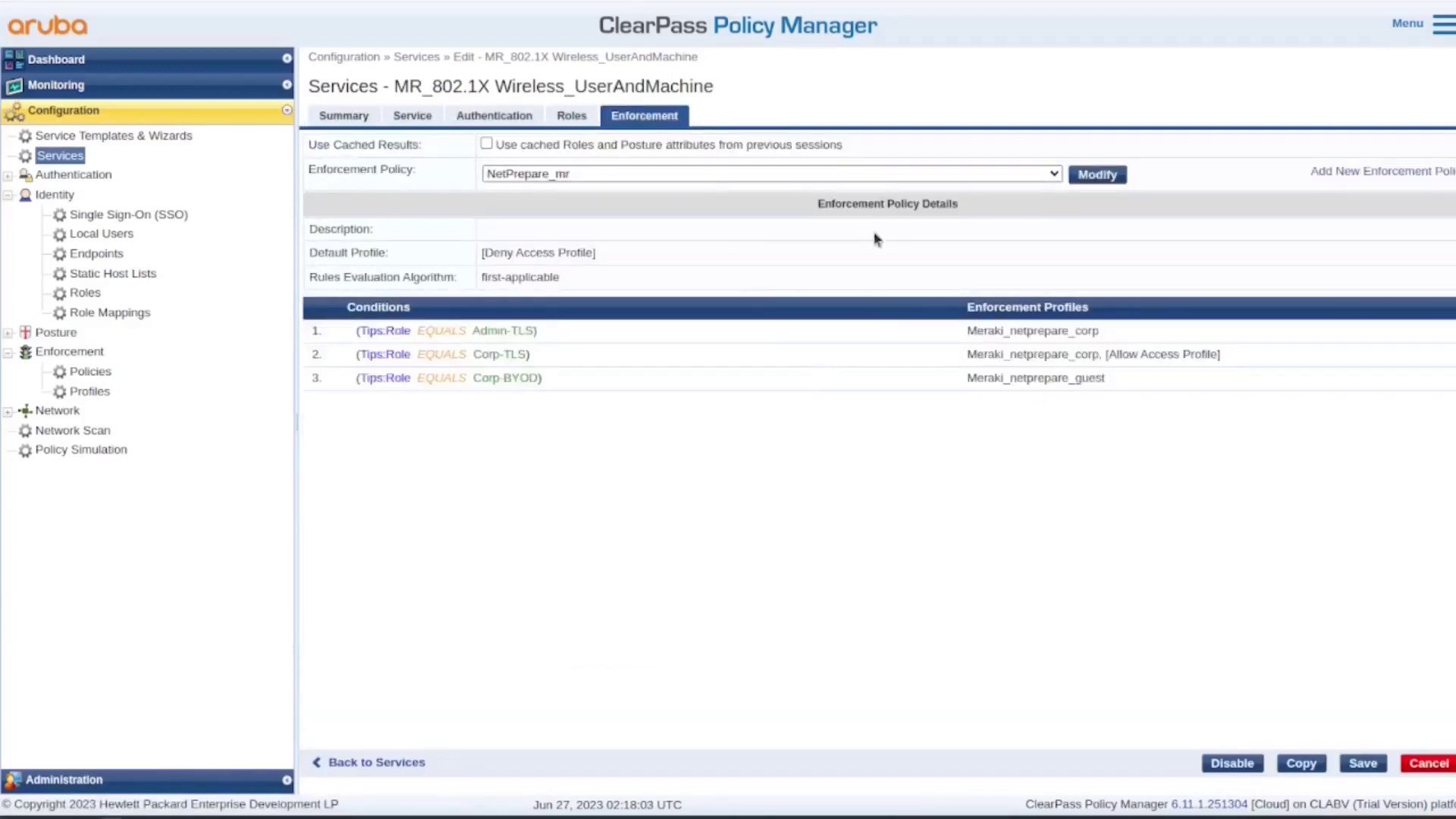
{"action": "left_click", "coordinate": [864, 174]}
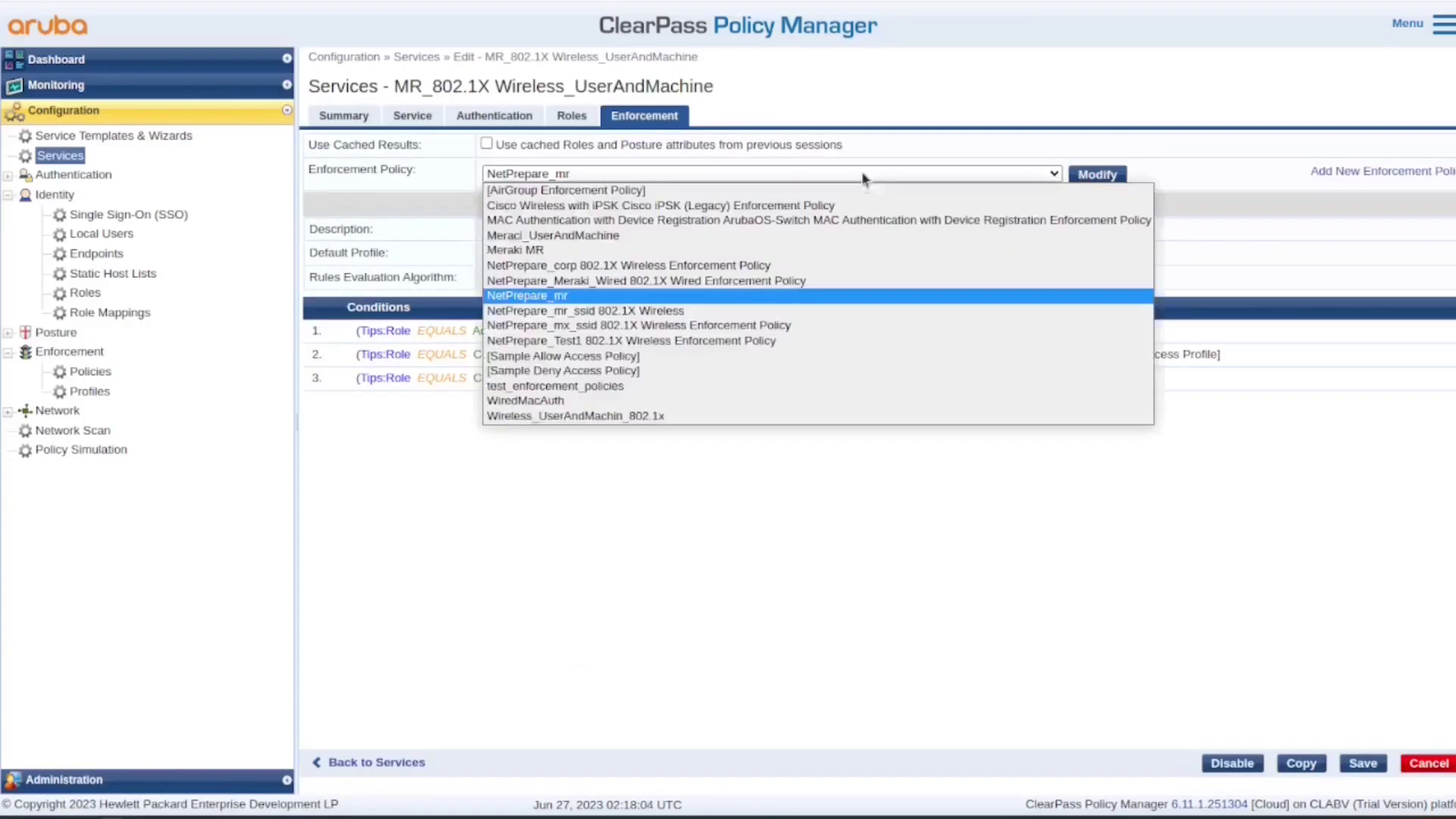
{"action": "left_click", "coordinate": [768, 417]}
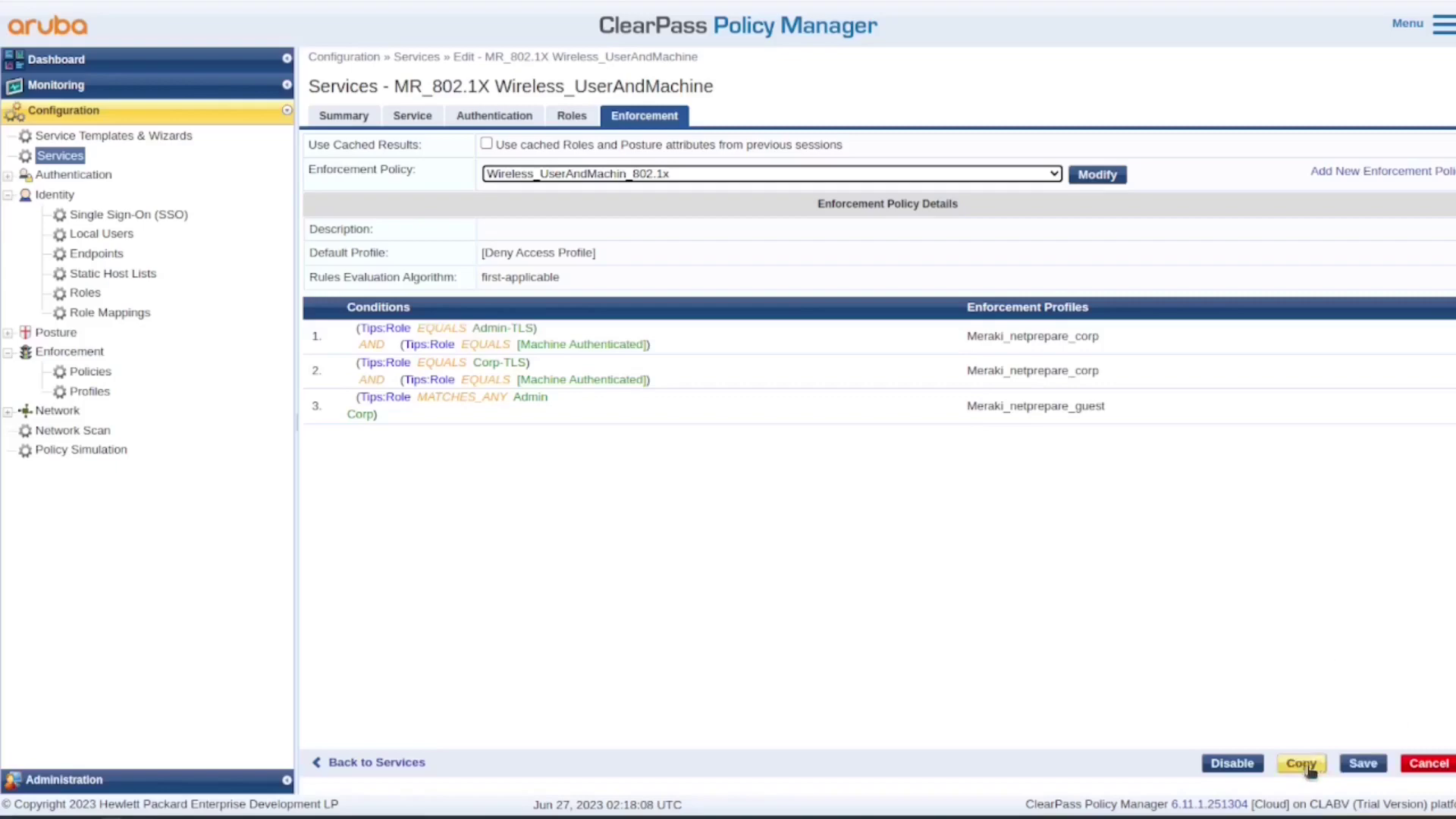
{"action": "left_click", "coordinate": [1101, 177]}
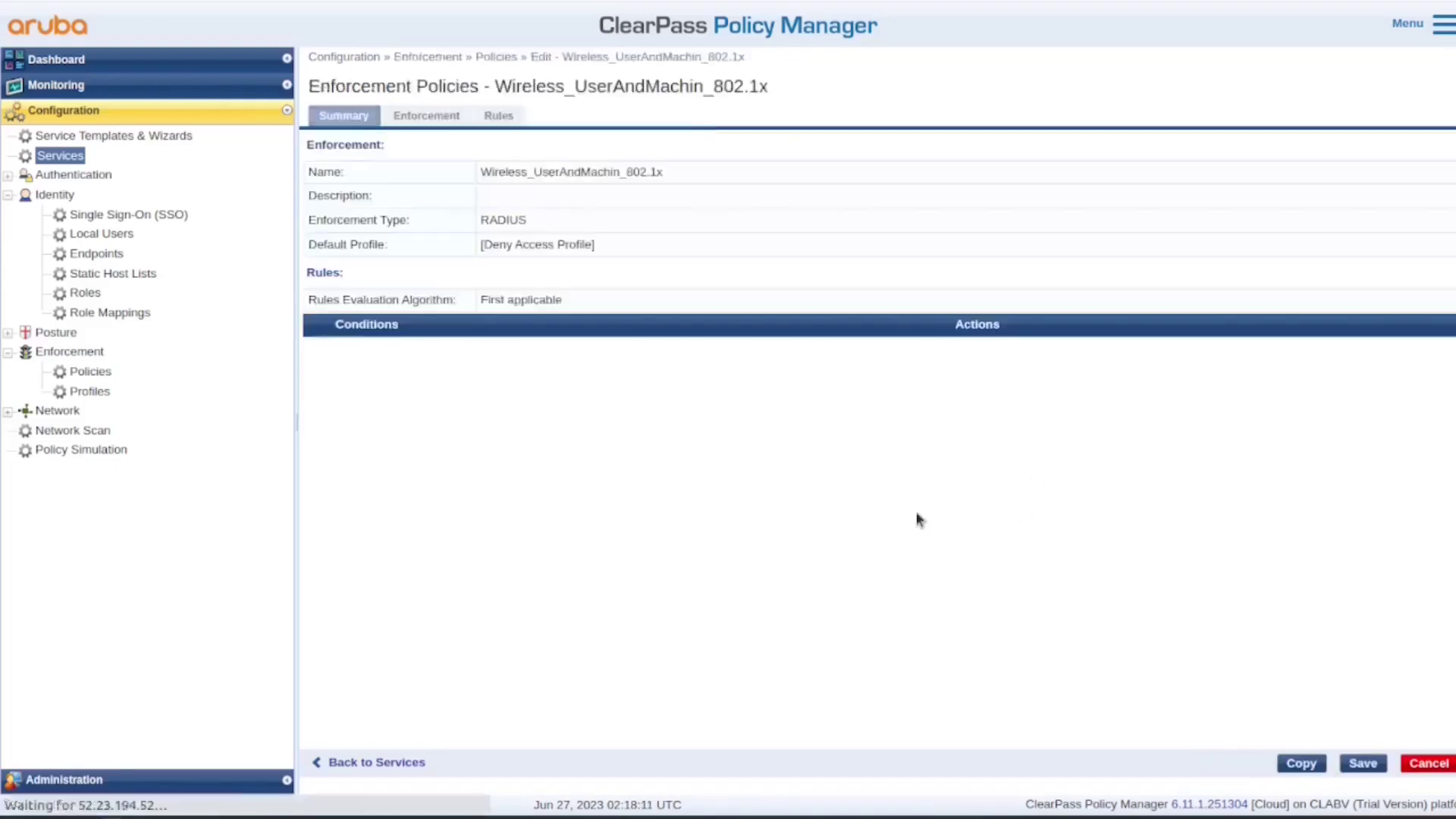
Step: Start a fourth rule with a Tips Role EQUALS condition
{"action": "left_click", "coordinate": [464, 117]}
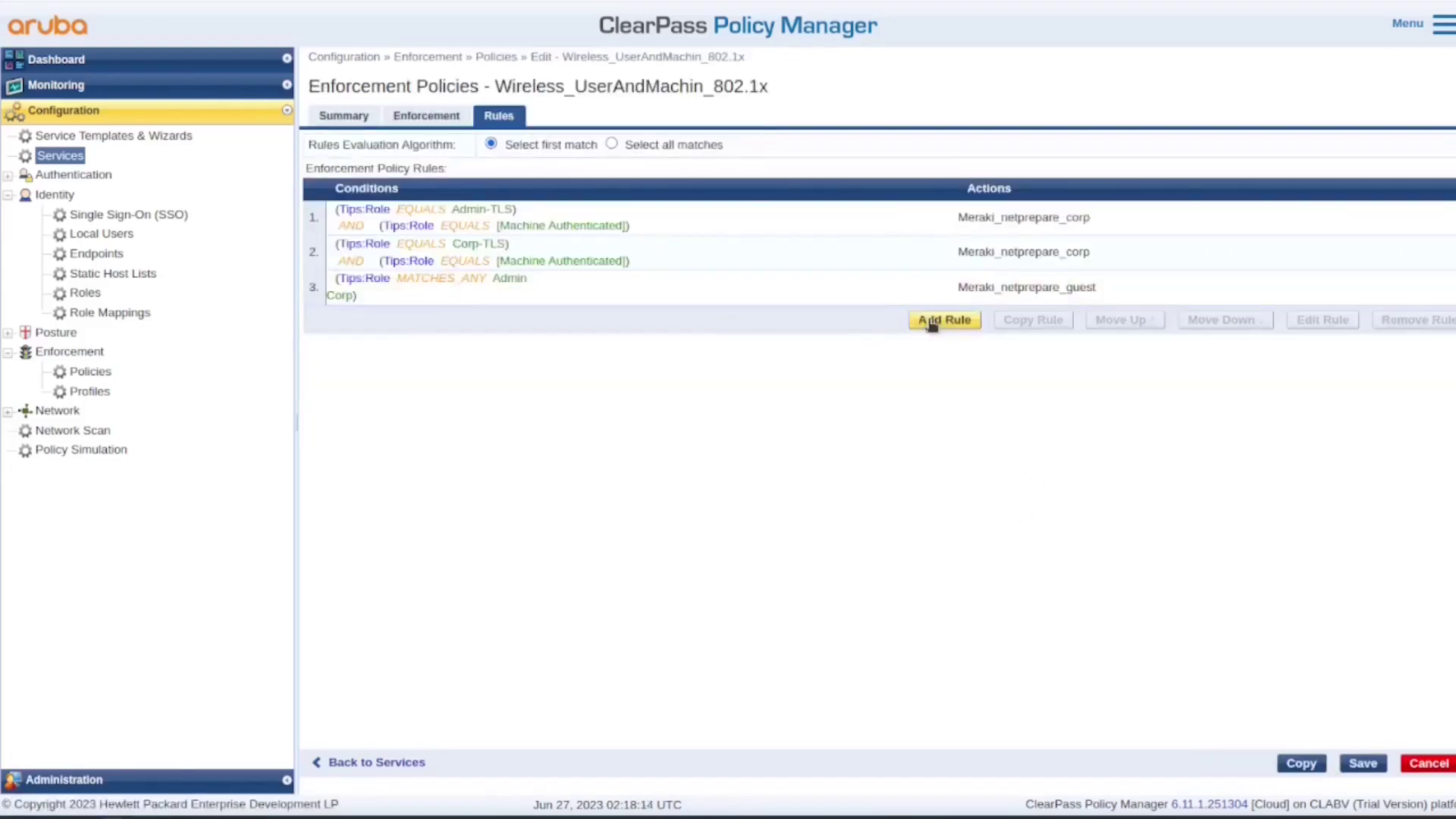
{"action": "left_click", "coordinate": [944, 320]}
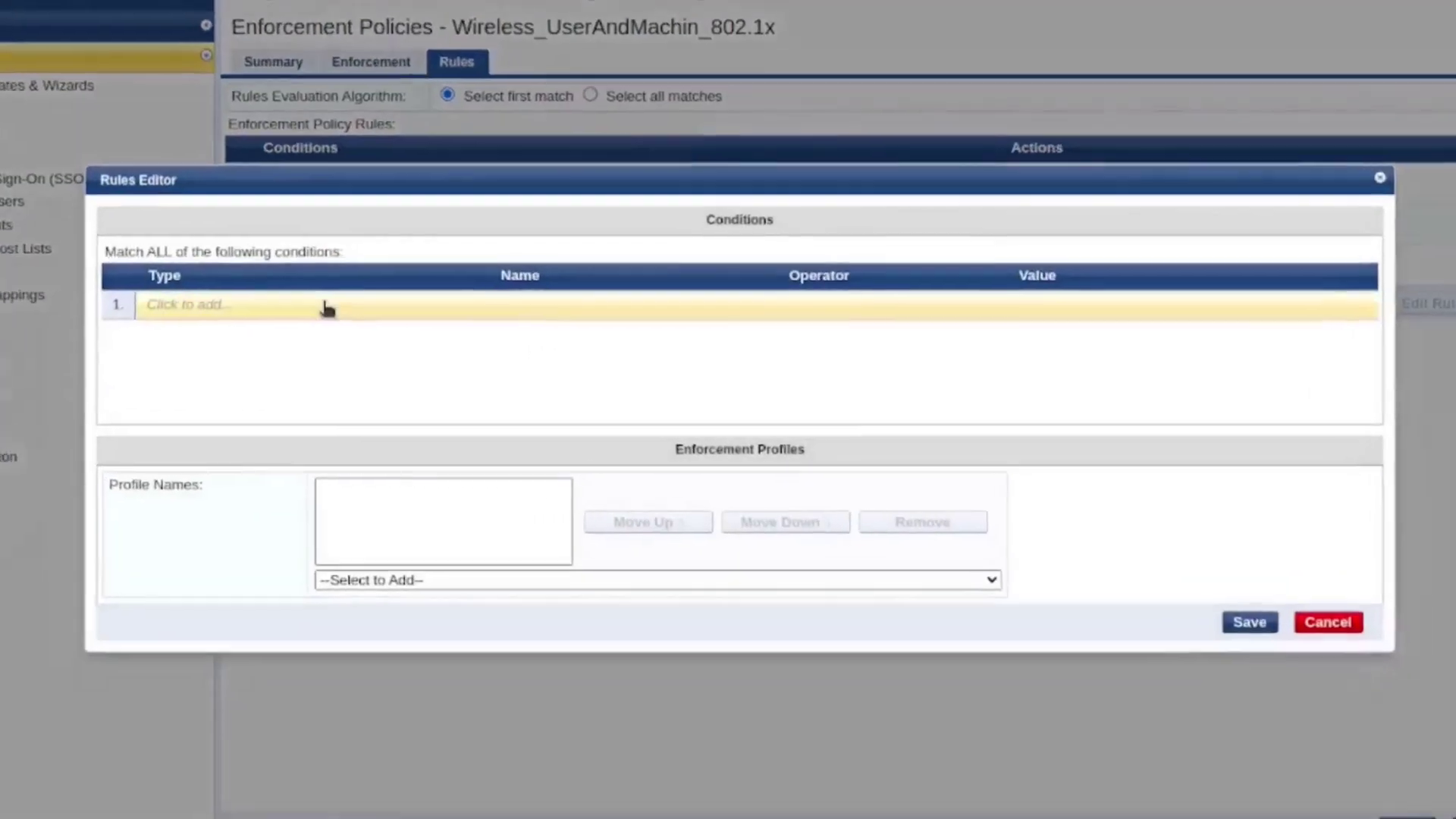
{"action": "left_click", "coordinate": [327, 307]}
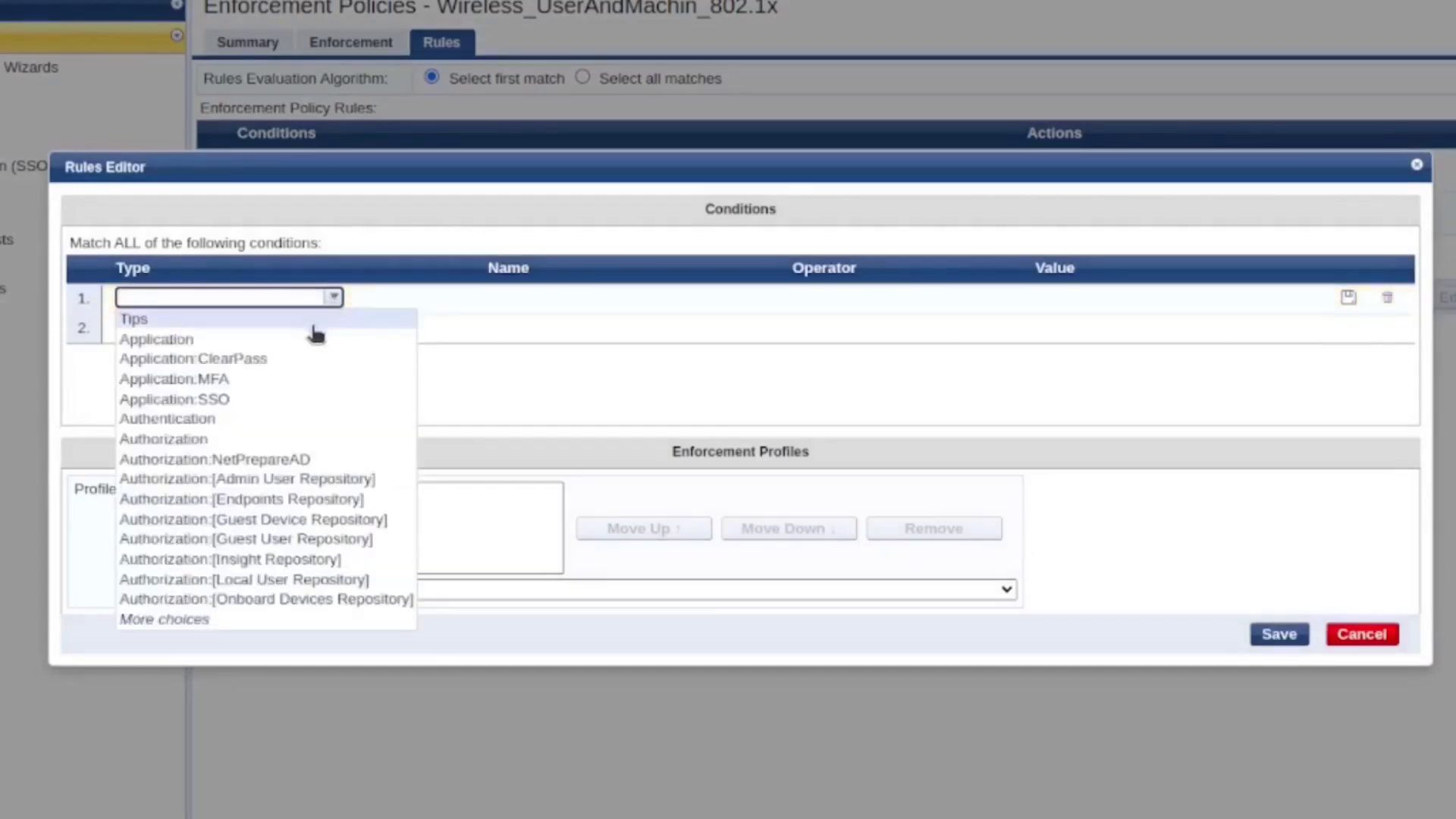
{"action": "left_click", "coordinate": [317, 325]}
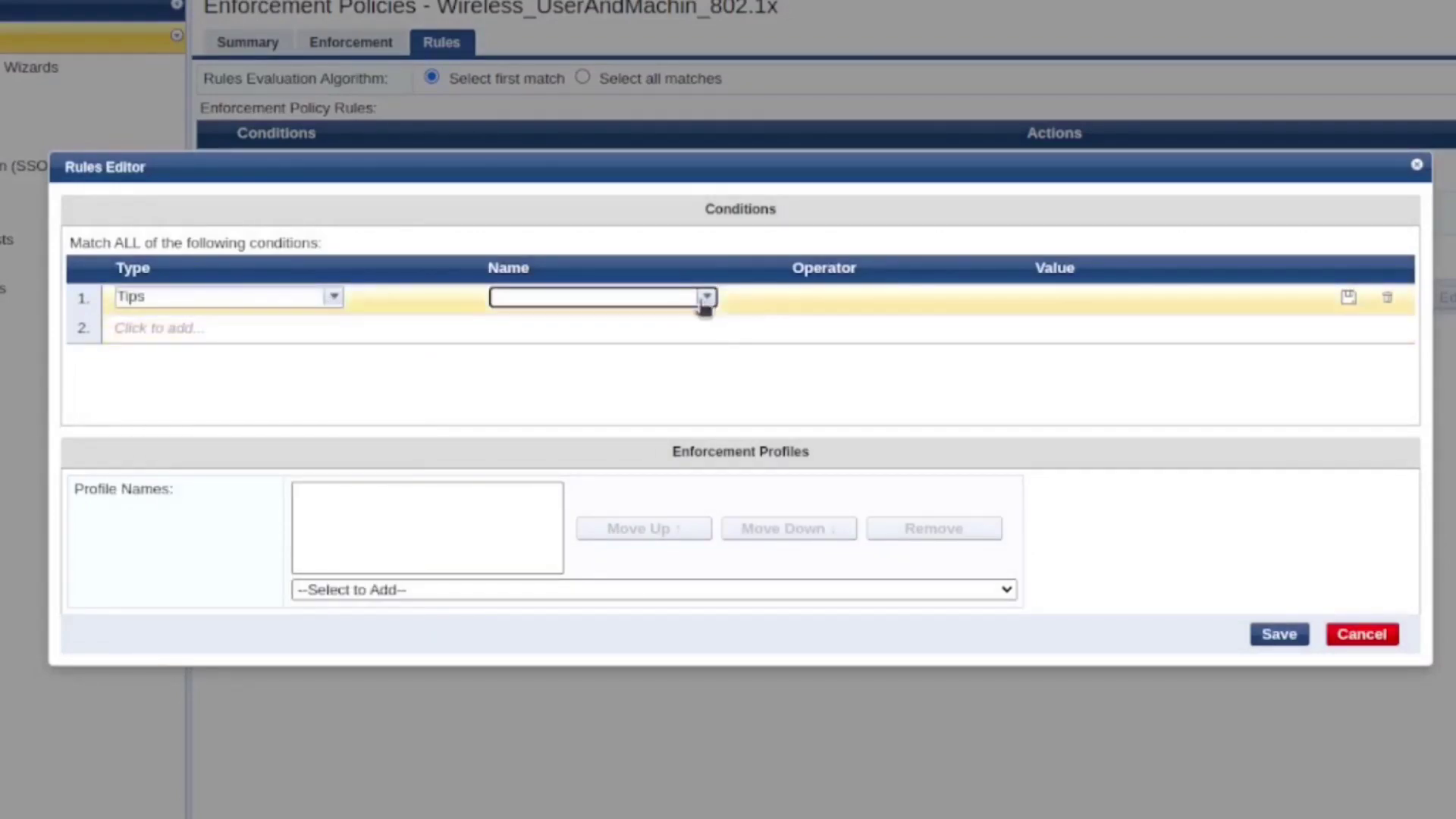
{"action": "left_click", "coordinate": [705, 297]}
{"action": "left_click", "coordinate": [507, 338]}
{"action": "left_click", "coordinate": [960, 298]}
{"action": "left_click", "coordinate": [776, 319]}
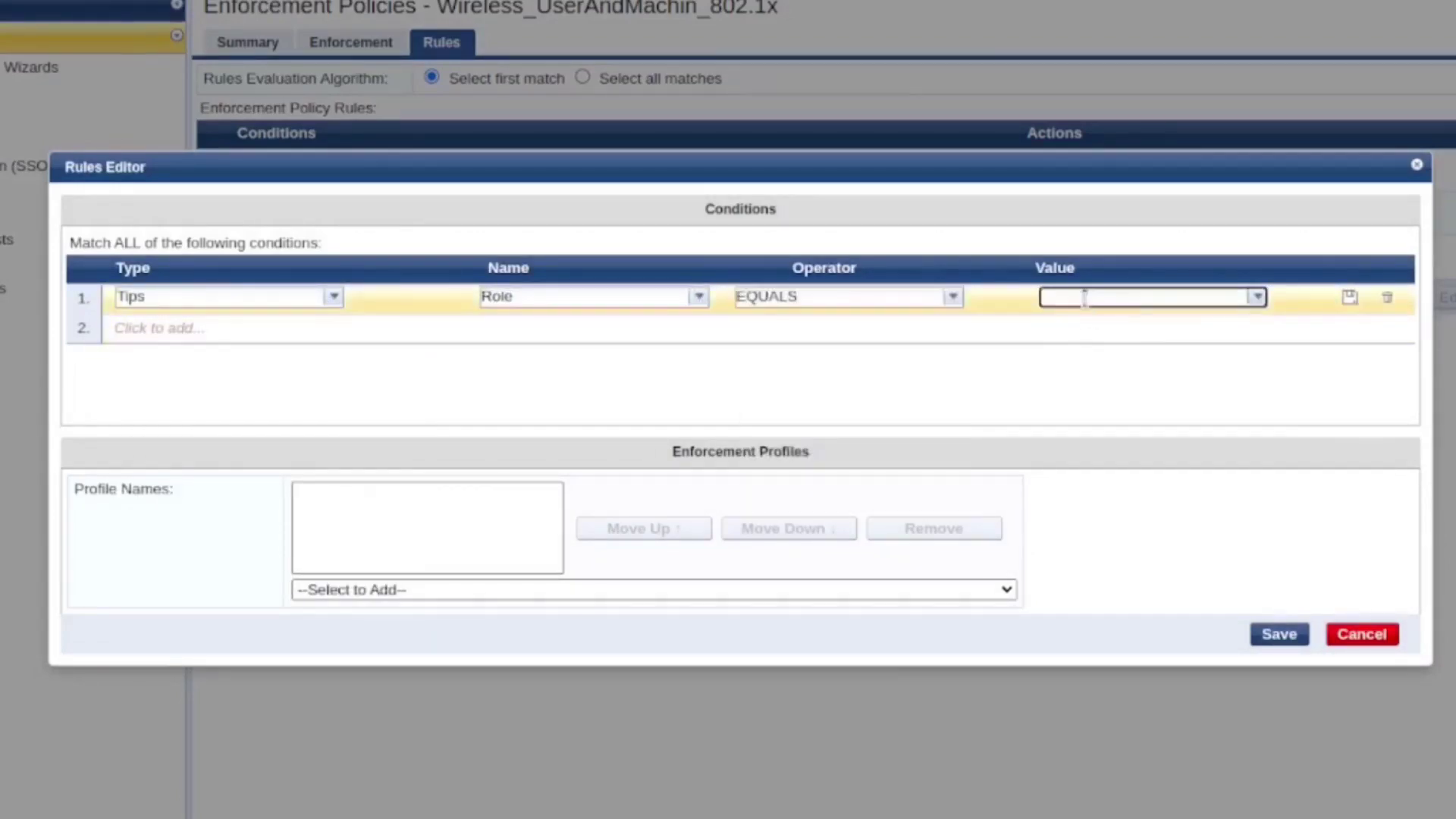
{"action": "type", "text": "quarantine_gp"}
Step: Match Machine Authenticated, assign filter_ID_quarantine_gp, and save the rule and policy
{"action": "left_click", "coordinate": [1257, 297]}
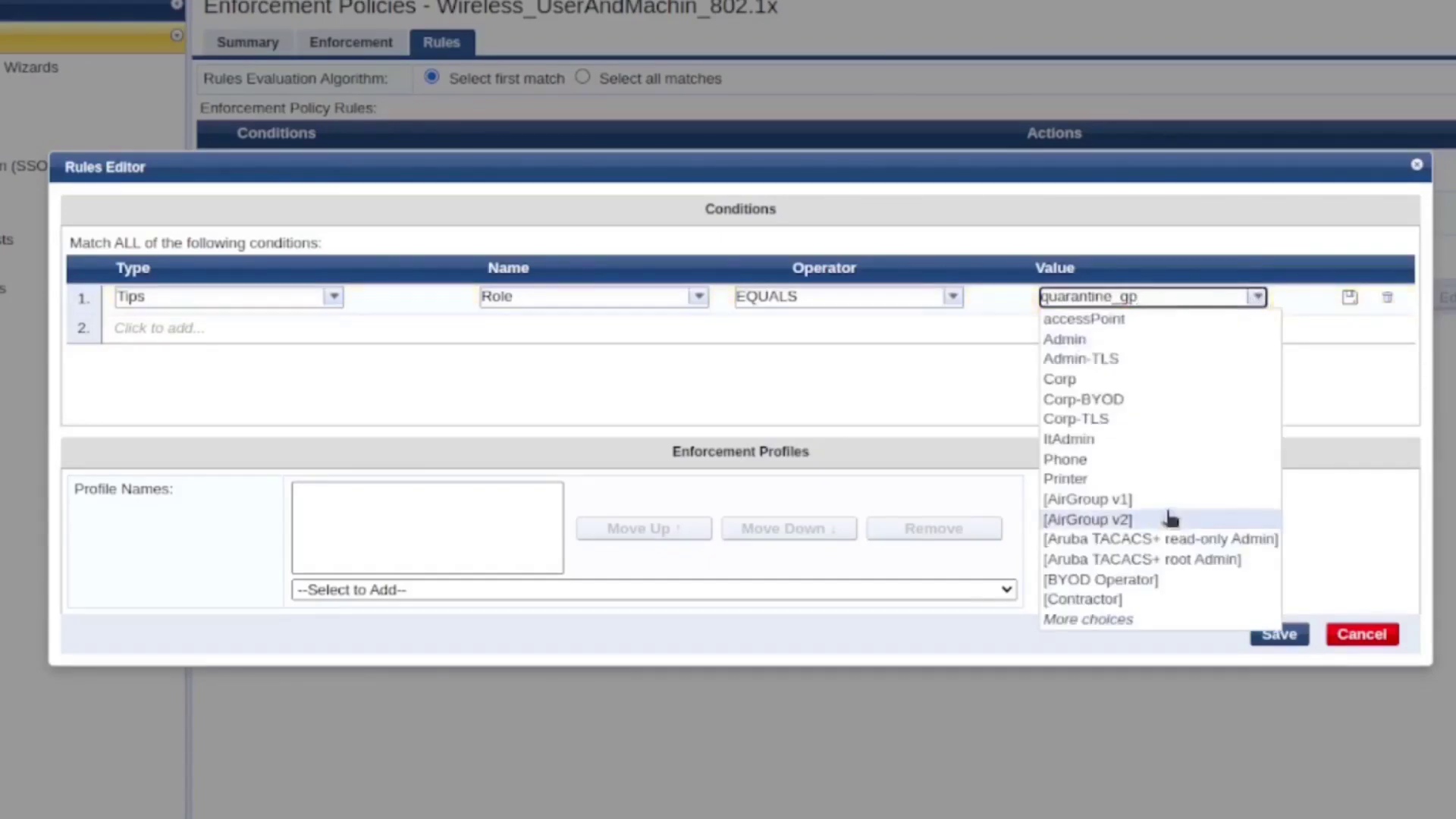
{"action": "left_click", "coordinate": [1115, 619]}
{"action": "left_click", "coordinate": [1070, 423]}
{"action": "left_click", "coordinate": [559, 587]}
{"action": "scroll", "coordinate": [559, 587], "scroll_direction": "down", "scroll_amount": 10}
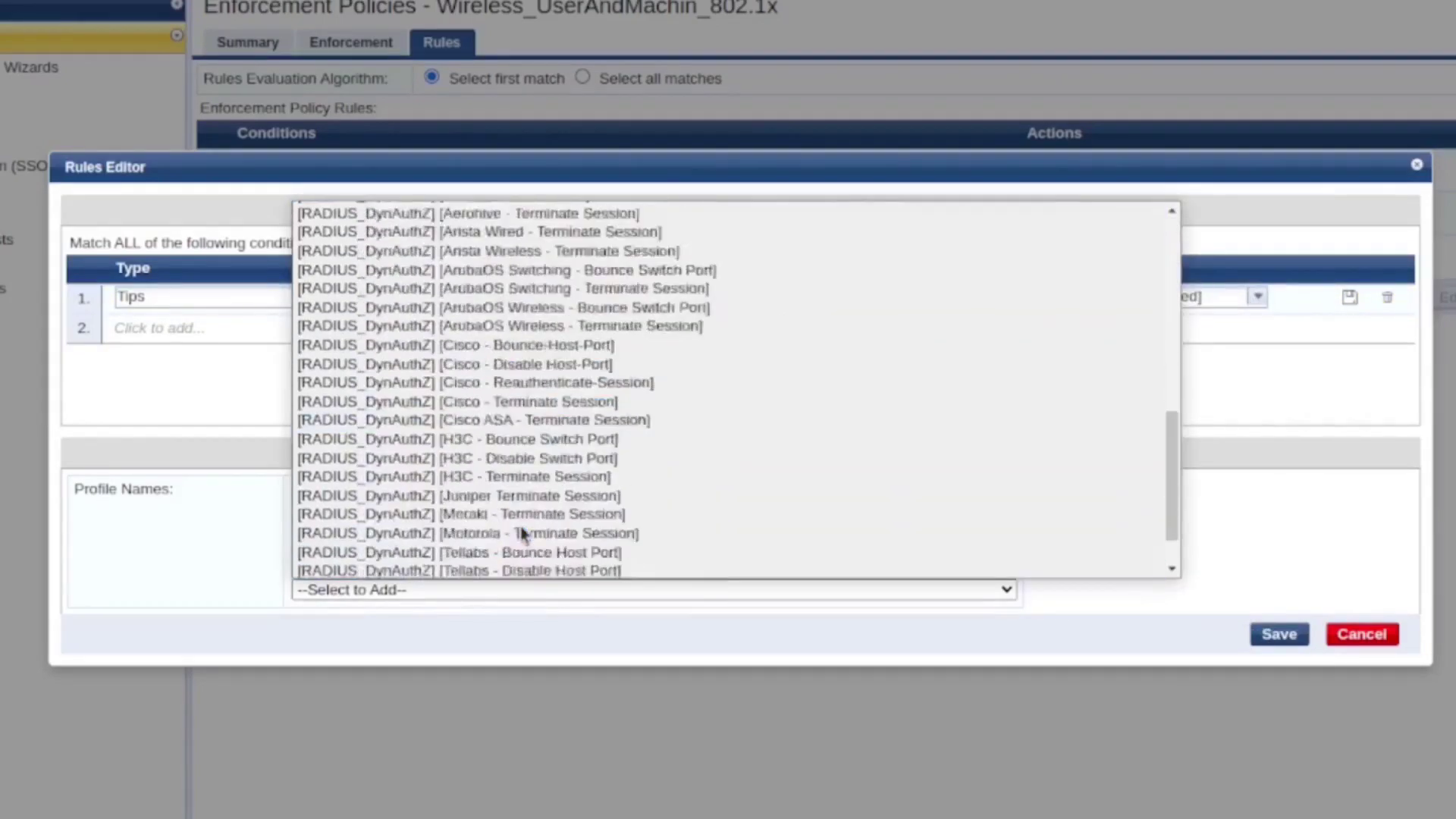
{"action": "scroll", "coordinate": [520, 530], "scroll_direction": "up", "scroll_amount": 10}
{"action": "scroll", "coordinate": [520, 530], "scroll_direction": "down", "scroll_amount": 2}
{"action": "scroll", "coordinate": [522, 530], "scroll_direction": "down", "scroll_amount": 2}
{"action": "left_click", "coordinate": [518, 446]}
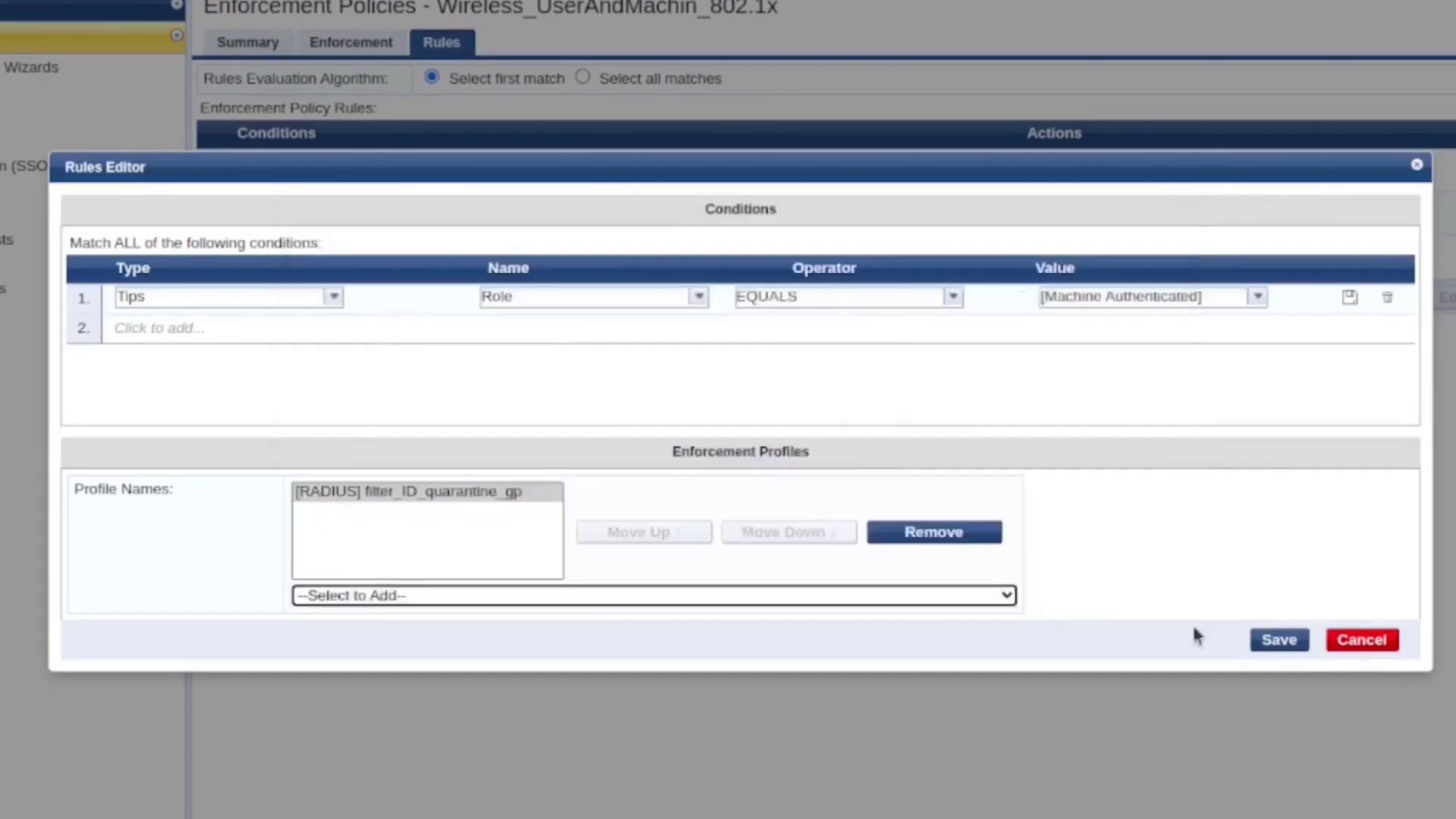
{"action": "left_click", "coordinate": [1281, 645]}
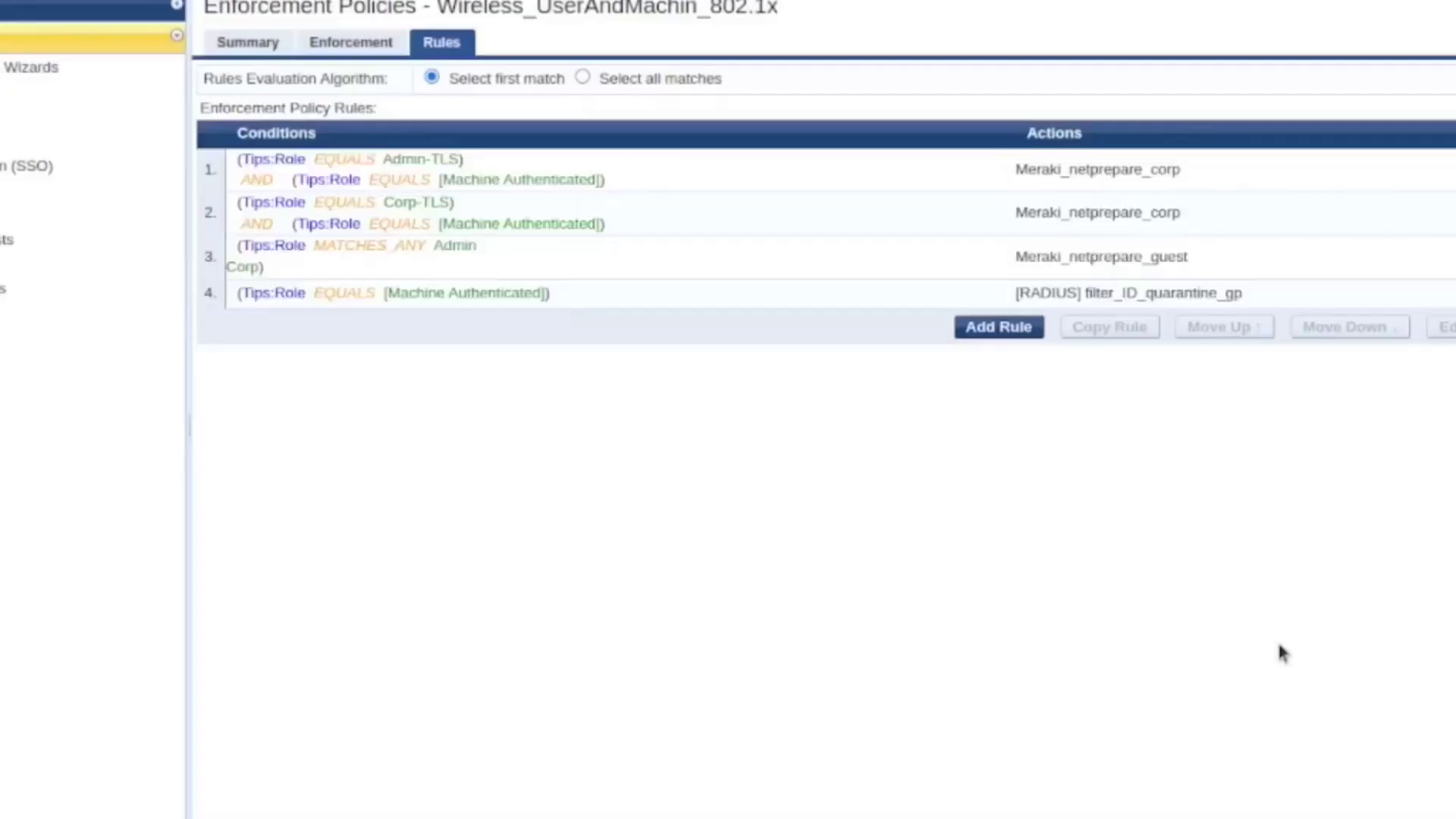
{"action": "left_click", "coordinate": [1402, 794]}
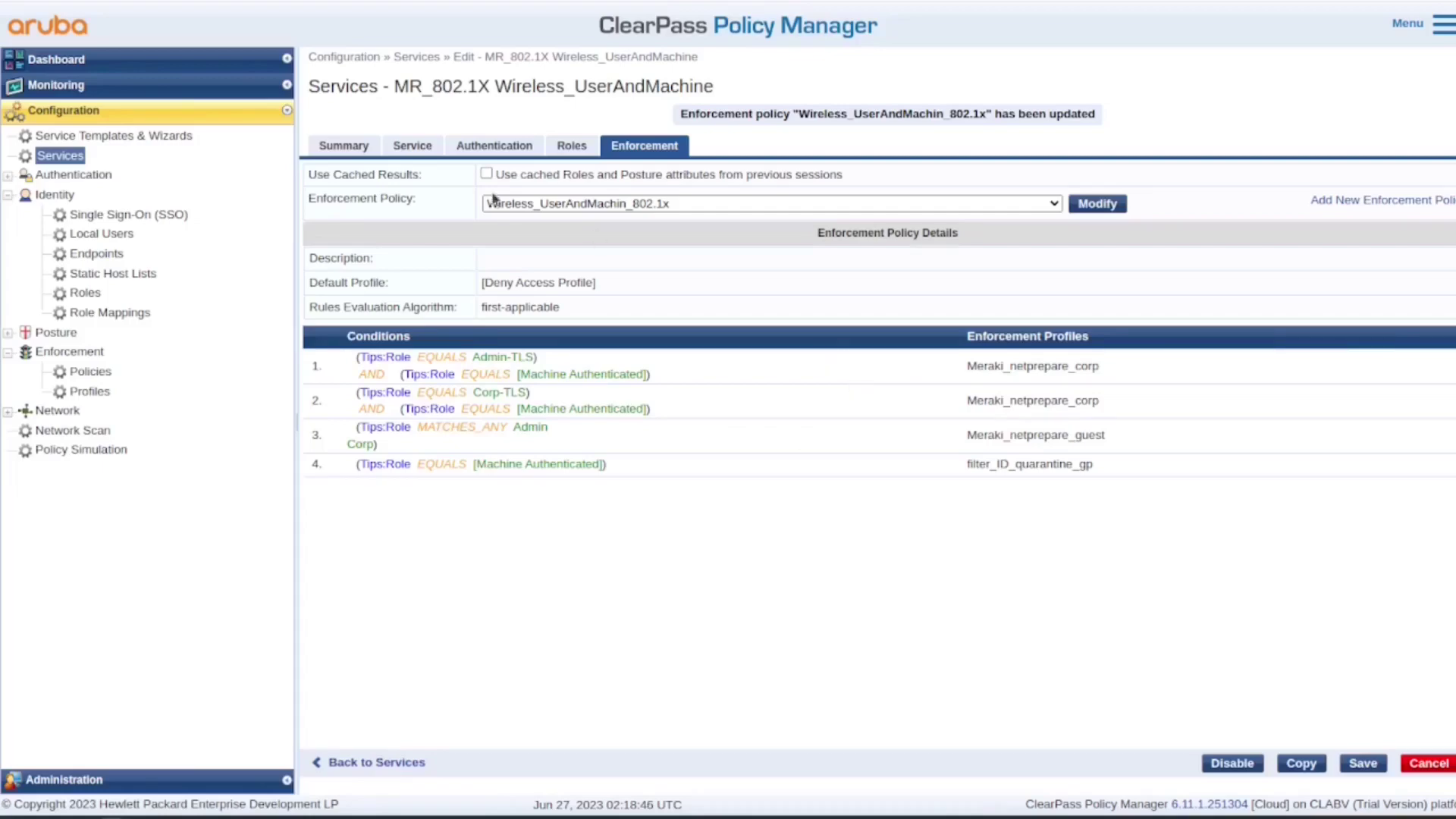
Step: Save the MR_802.1X service with its four-rule policy and open Access Tracker
{"action": "left_click", "coordinate": [105, 86]}
{"action": "left_click", "coordinate": [114, 130]}
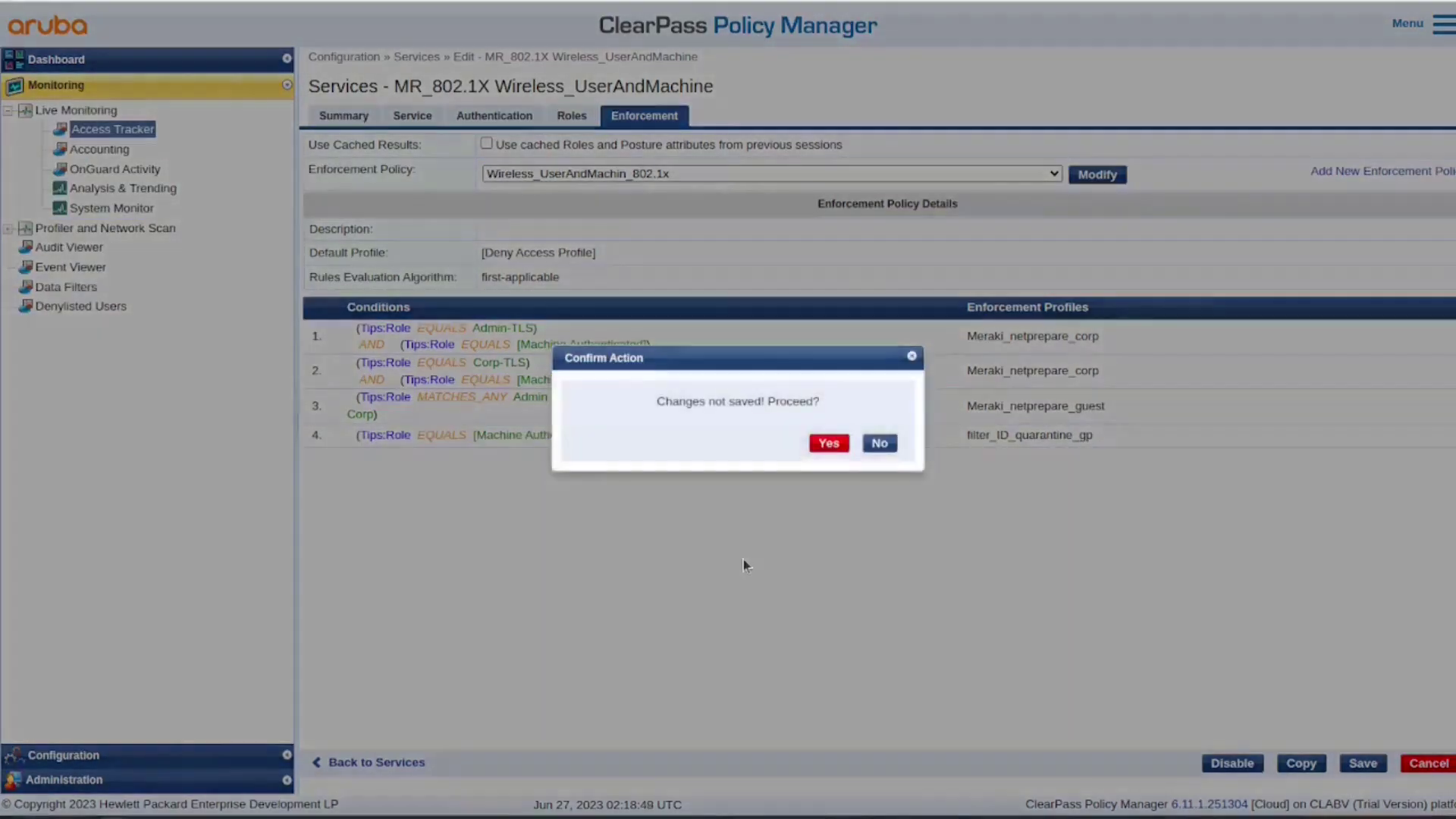
{"action": "left_click", "coordinate": [879, 444]}
{"action": "left_click", "coordinate": [1363, 764]}
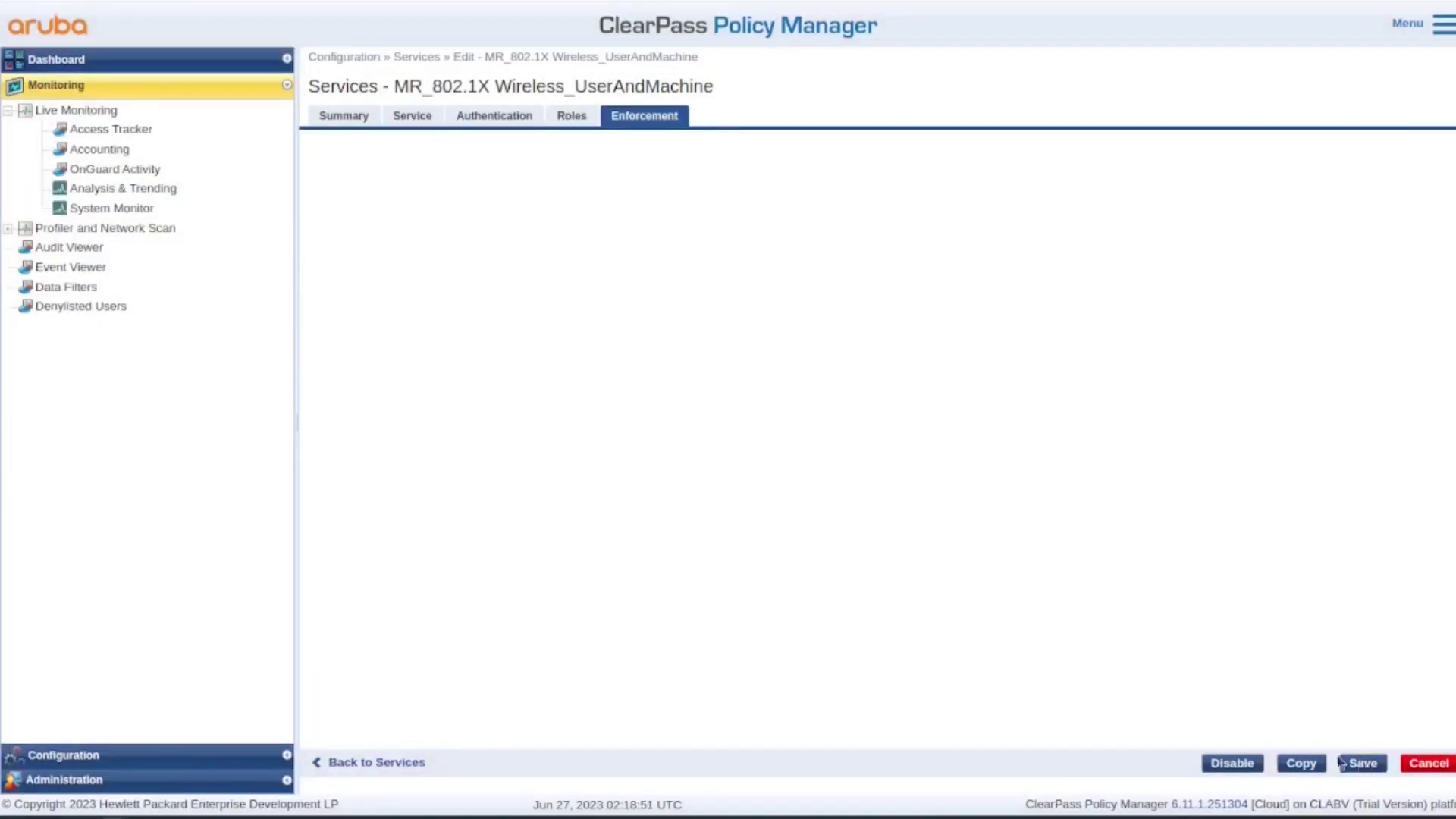
{"action": "left_click", "coordinate": [114, 131]}
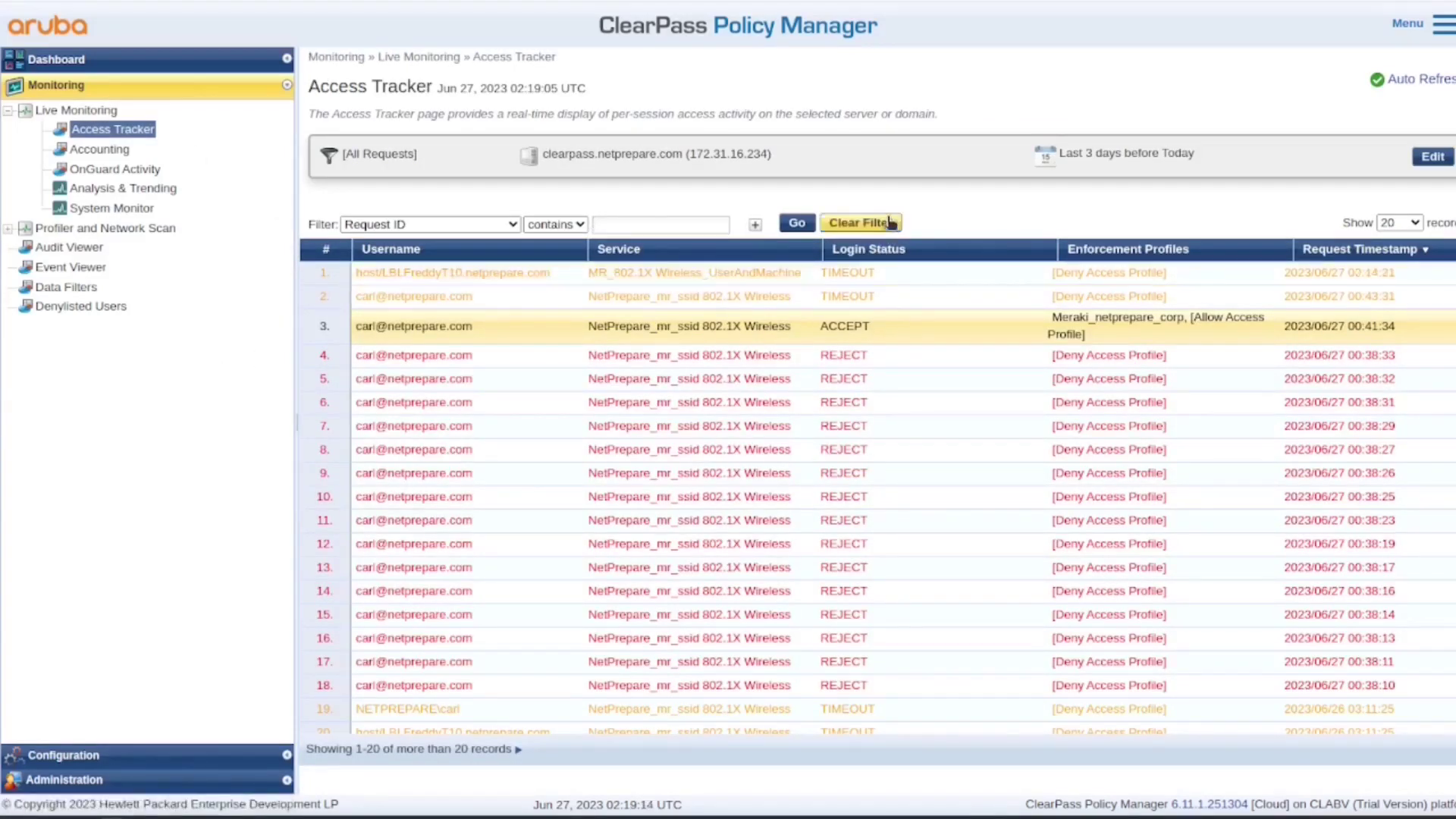
{"action": "left_click", "coordinate": [102, 253]}
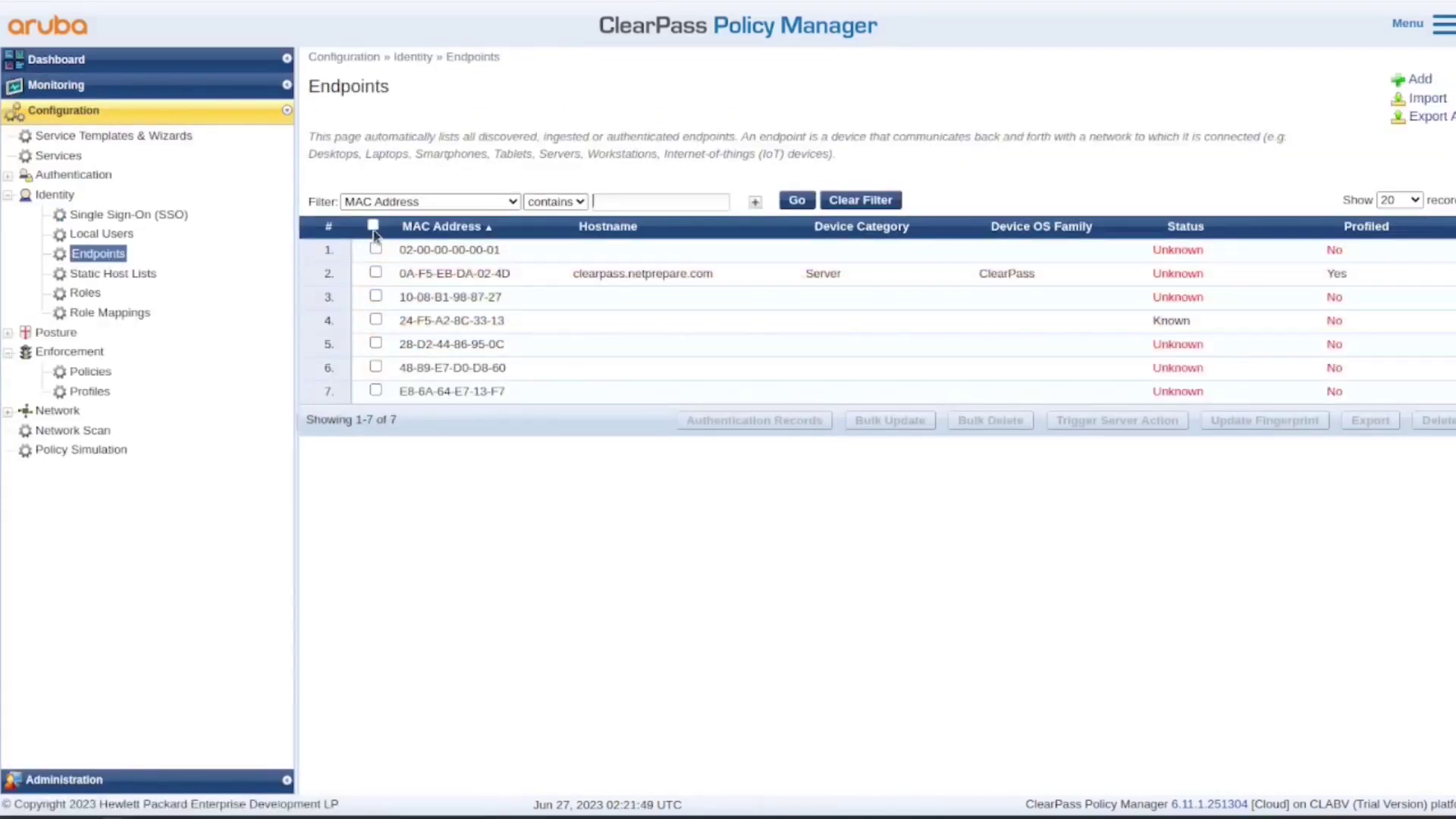
Step: Bulk delete the six endpoints, keeping only the ClearPass server's own entry
{"action": "left_click", "coordinate": [374, 226]}
{"action": "left_click", "coordinate": [376, 274]}
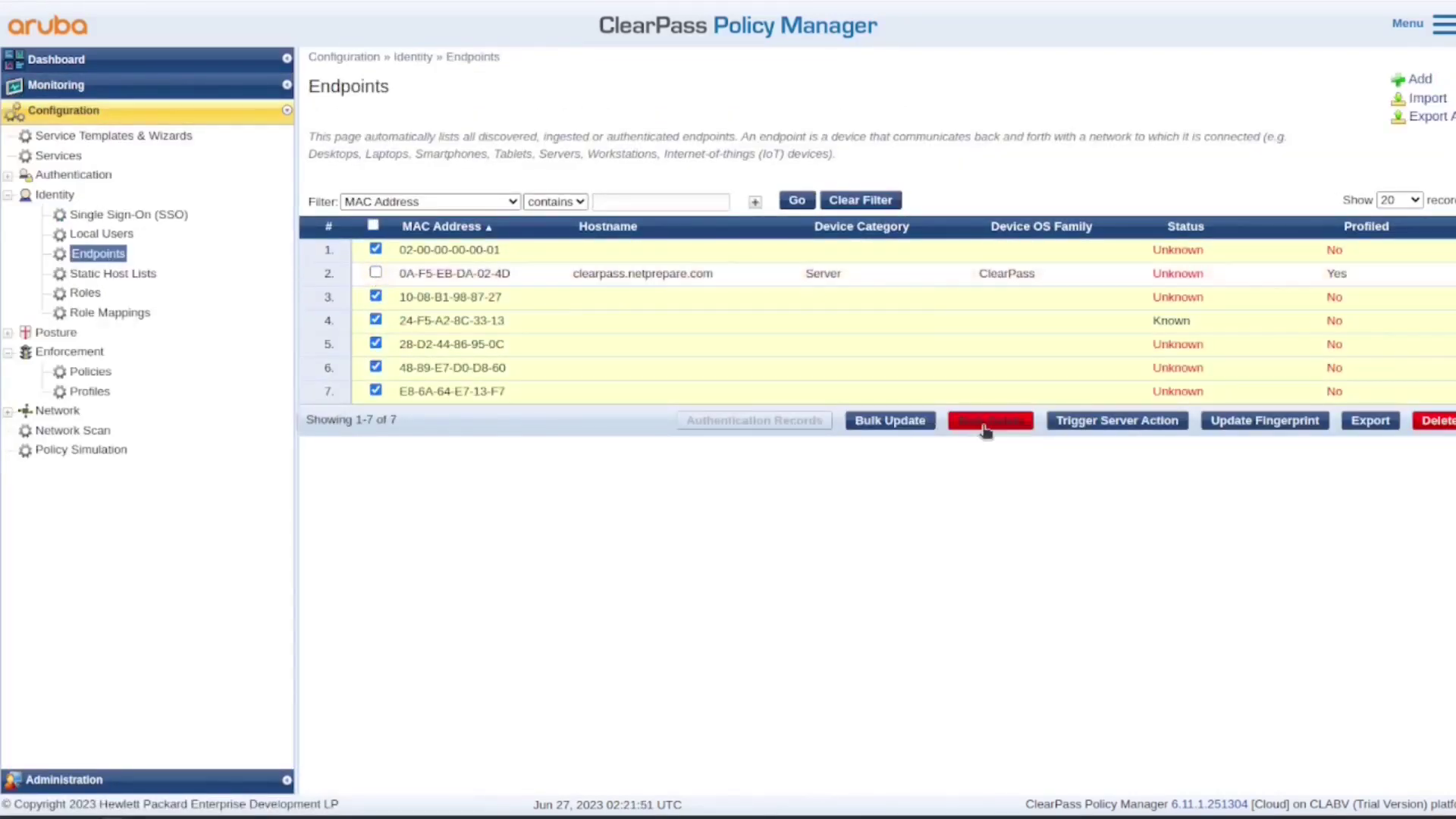
{"action": "left_click", "coordinate": [1443, 420]}
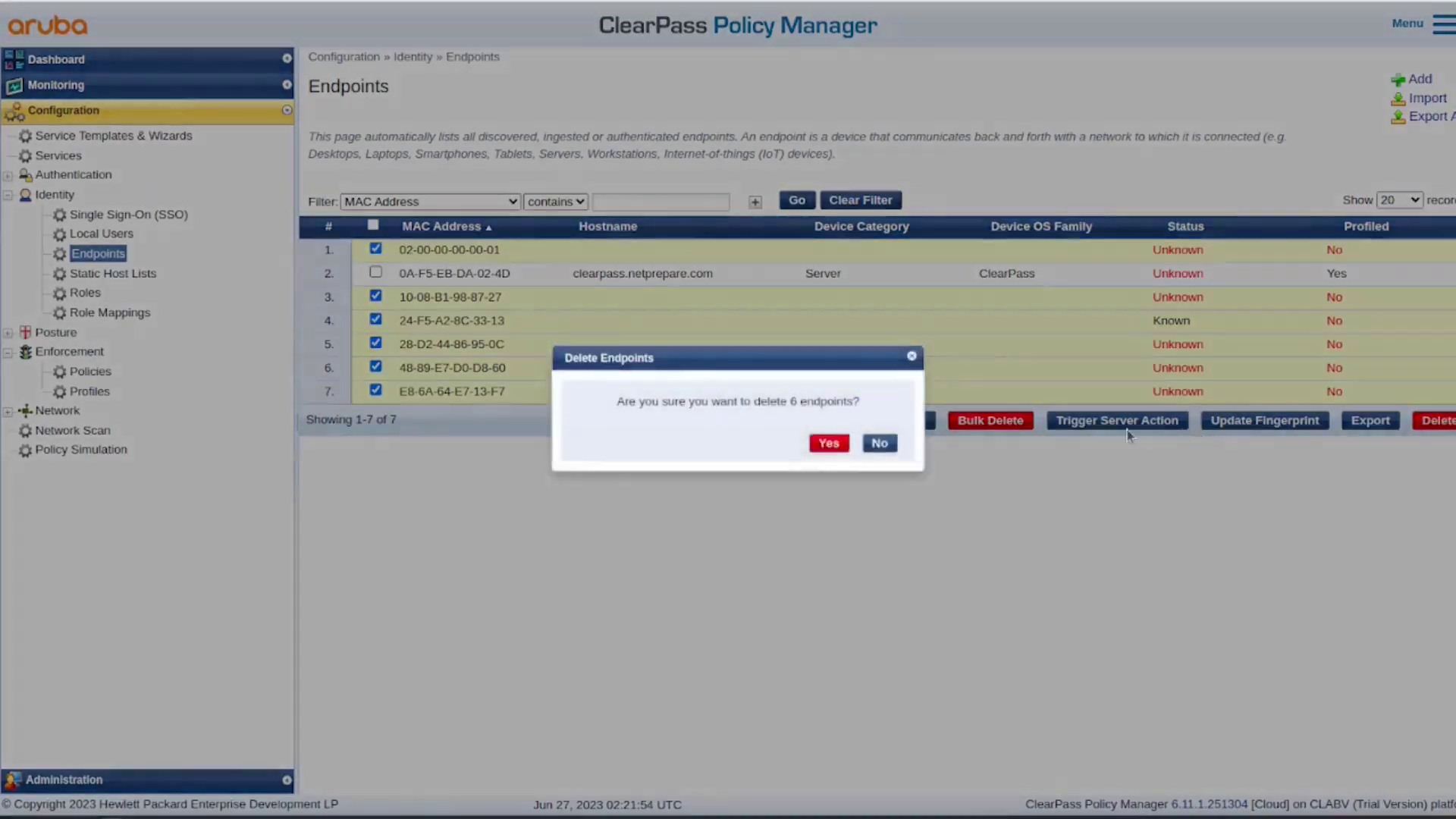
{"action": "left_click", "coordinate": [832, 445]}
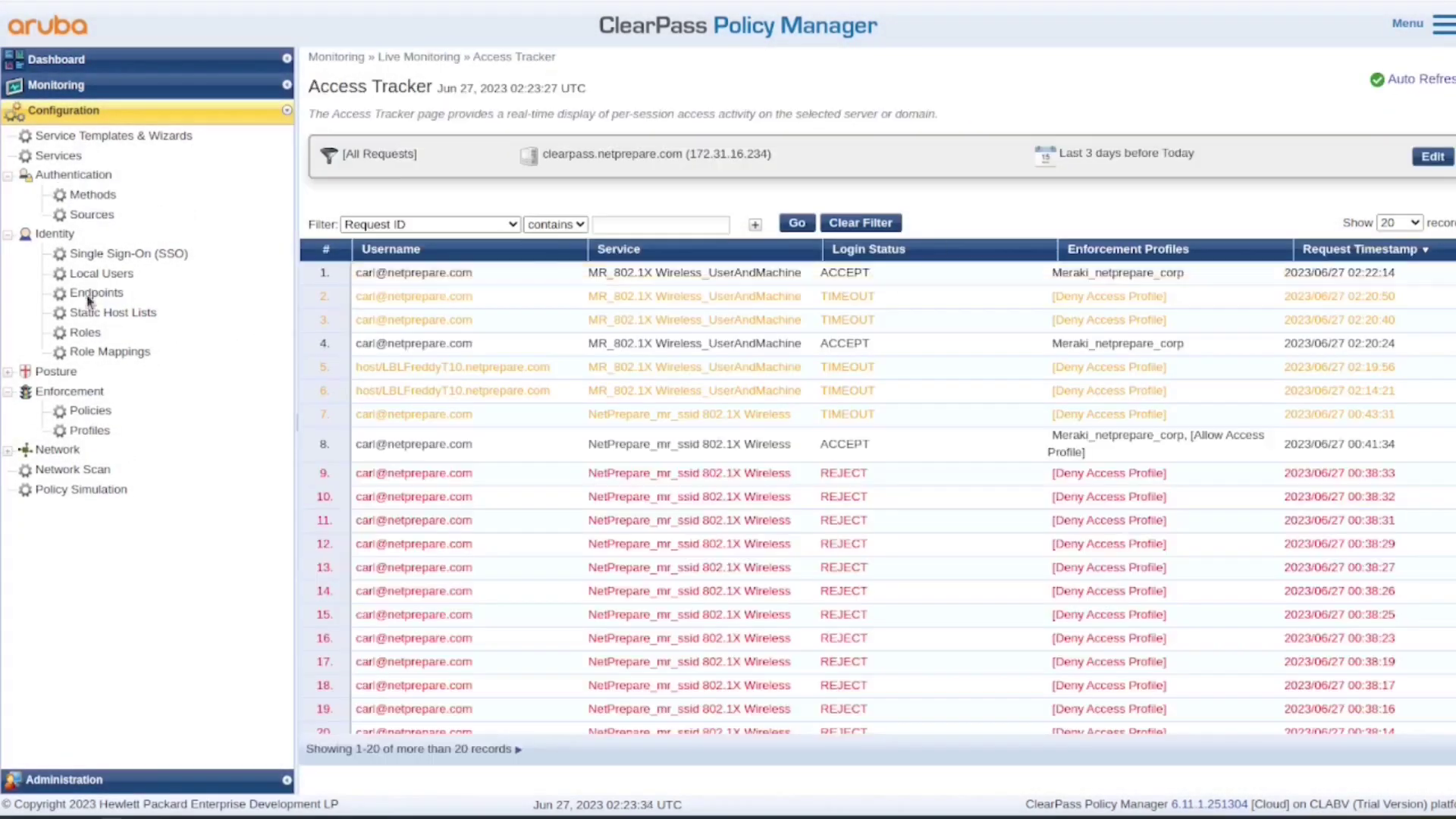
{"action": "left_click", "coordinate": [80, 780]}
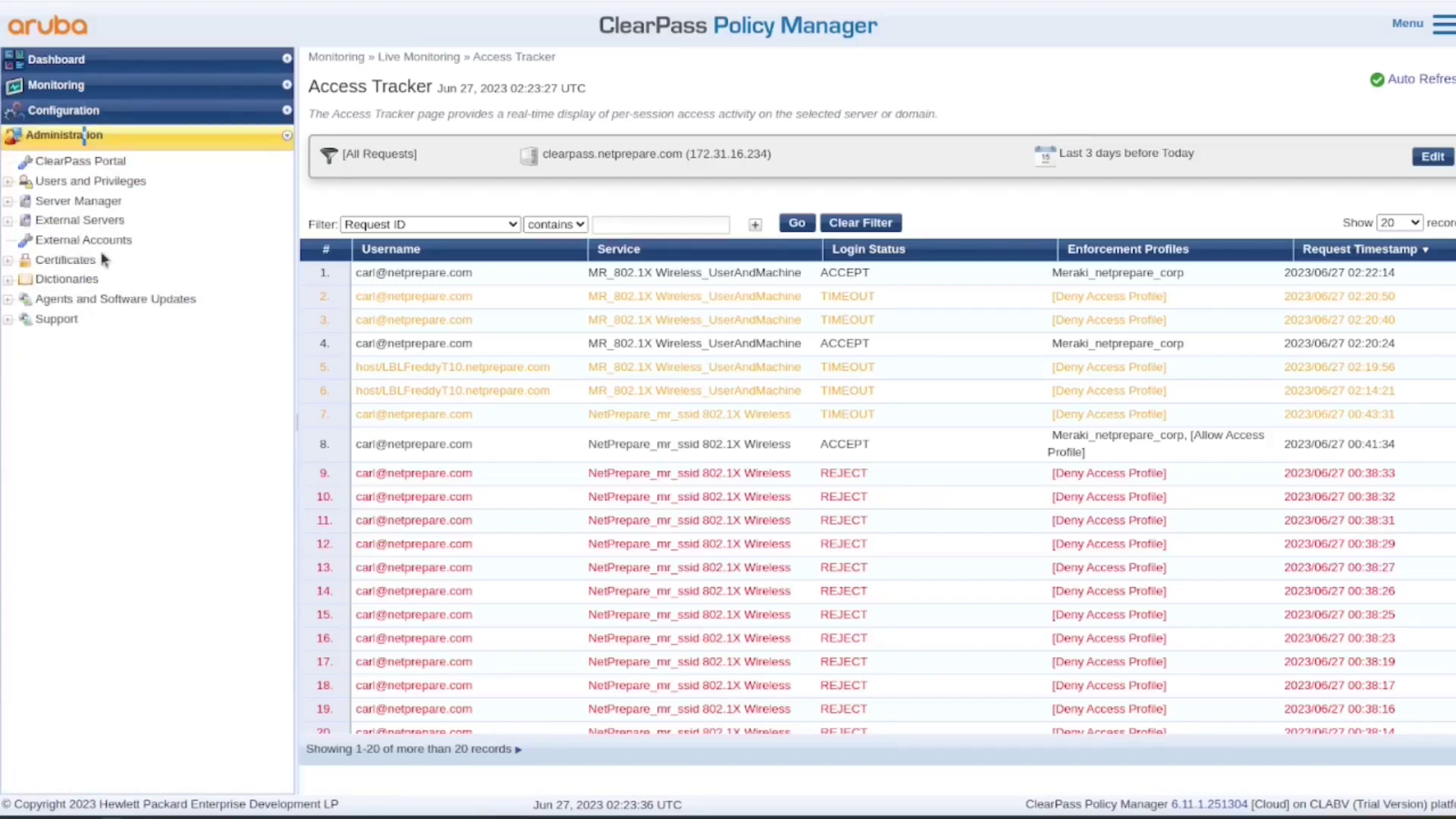
{"action": "left_click", "coordinate": [77, 202]}
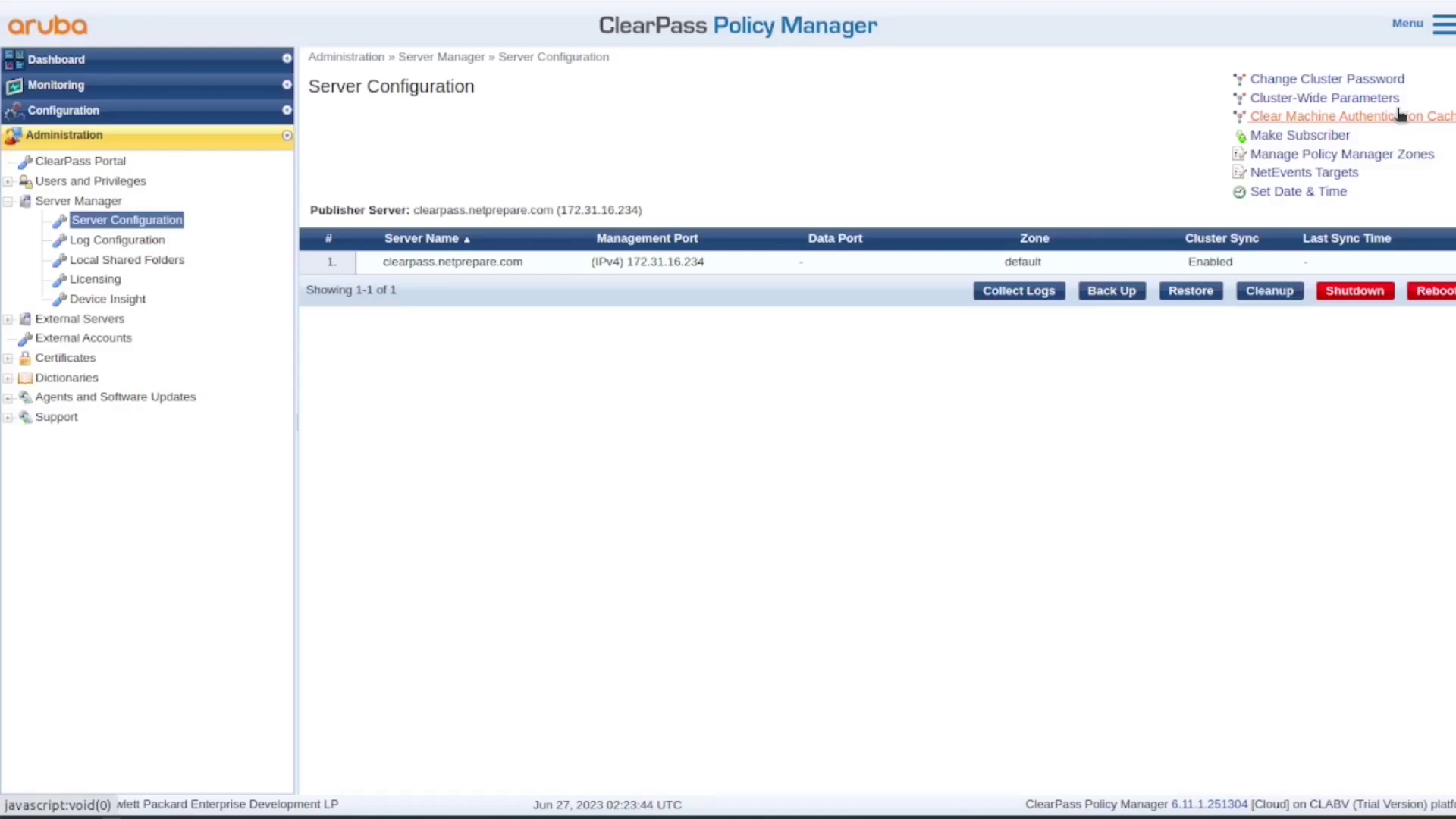
Step: Confirm clearing the machine authentication cache on all nodes, then reopen Access Tracker
{"action": "left_click", "coordinate": [1400, 116]}
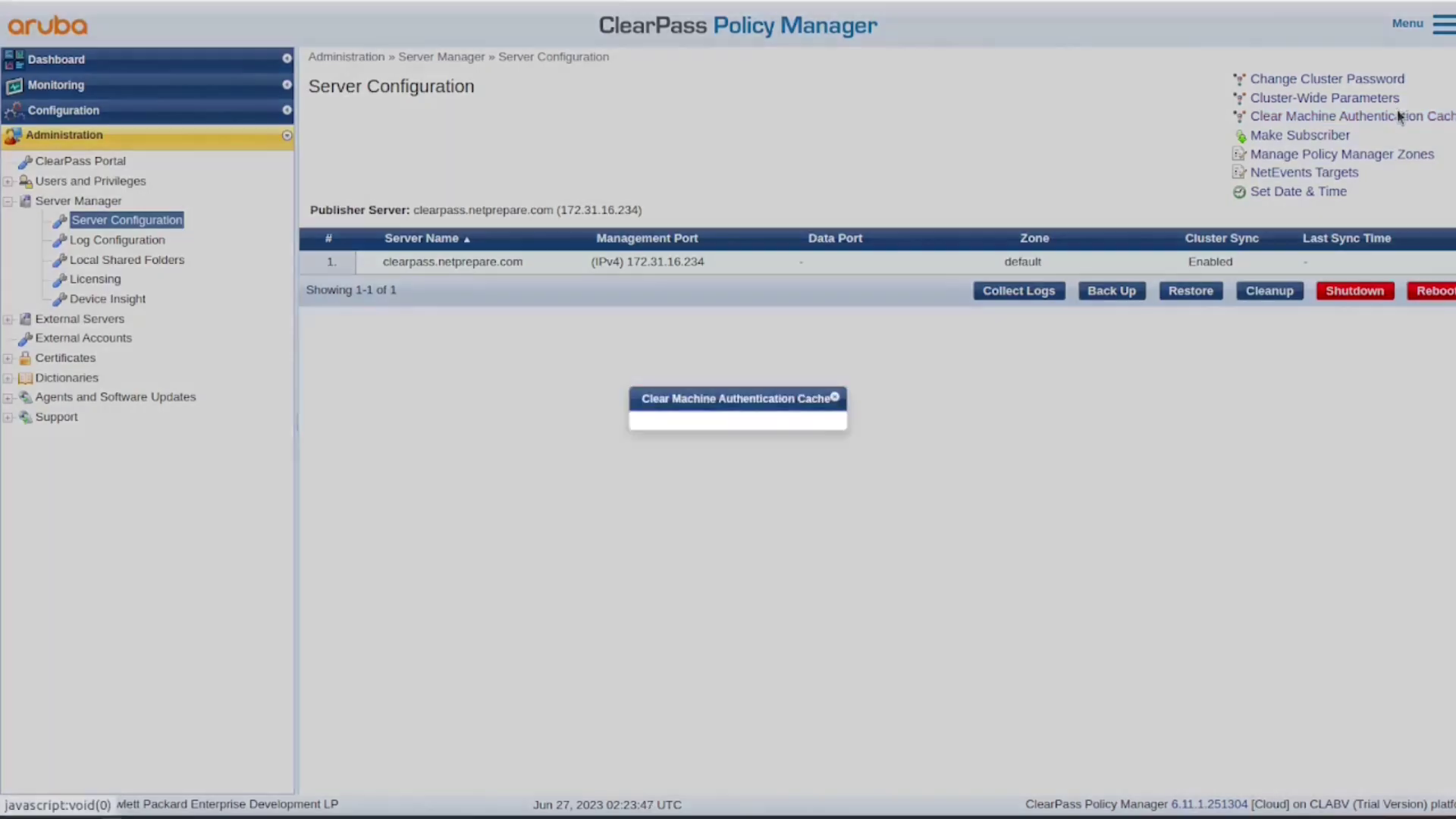
{"action": "left_click", "coordinate": [851, 454]}
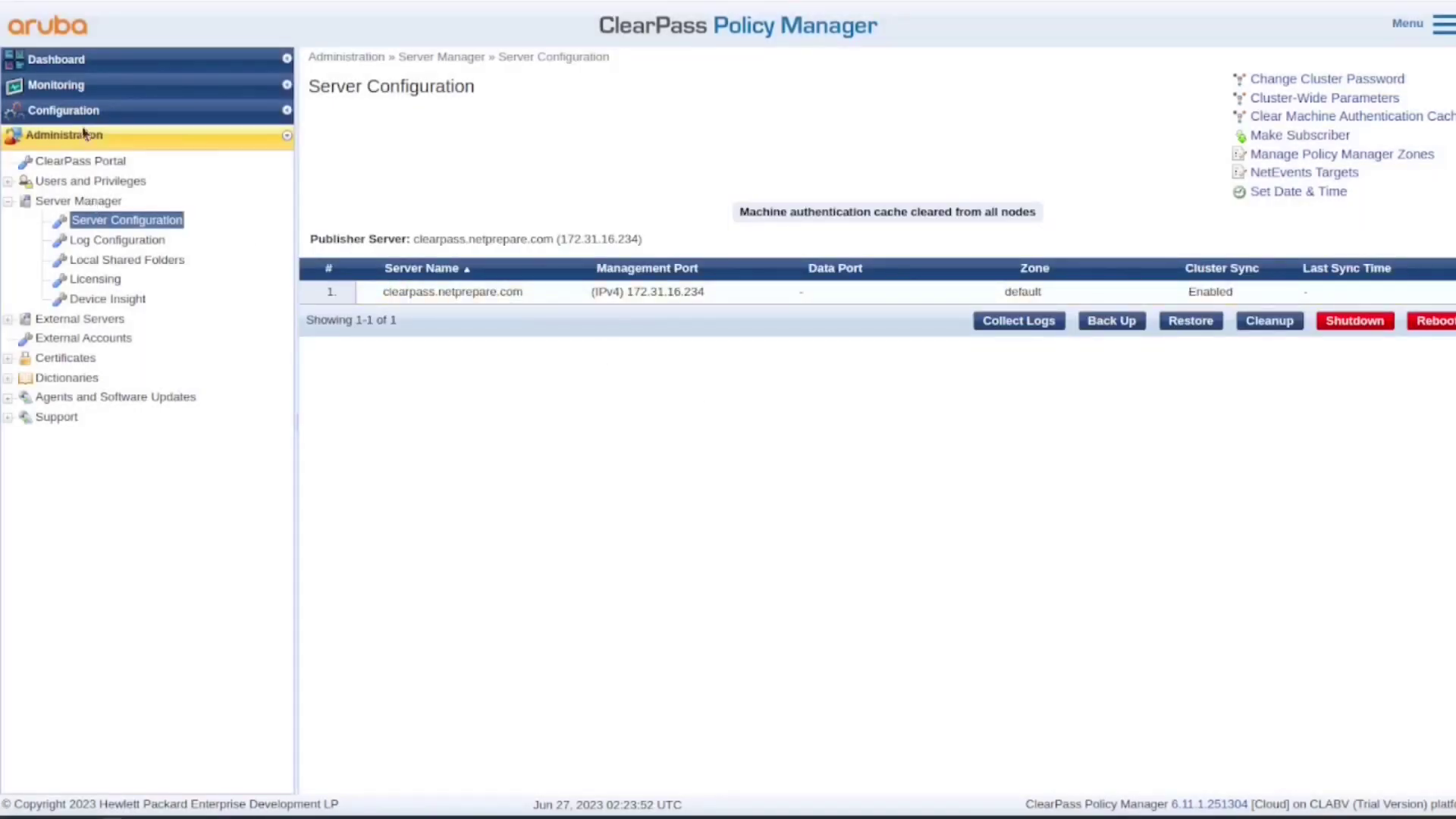
{"action": "left_click", "coordinate": [68, 87]}
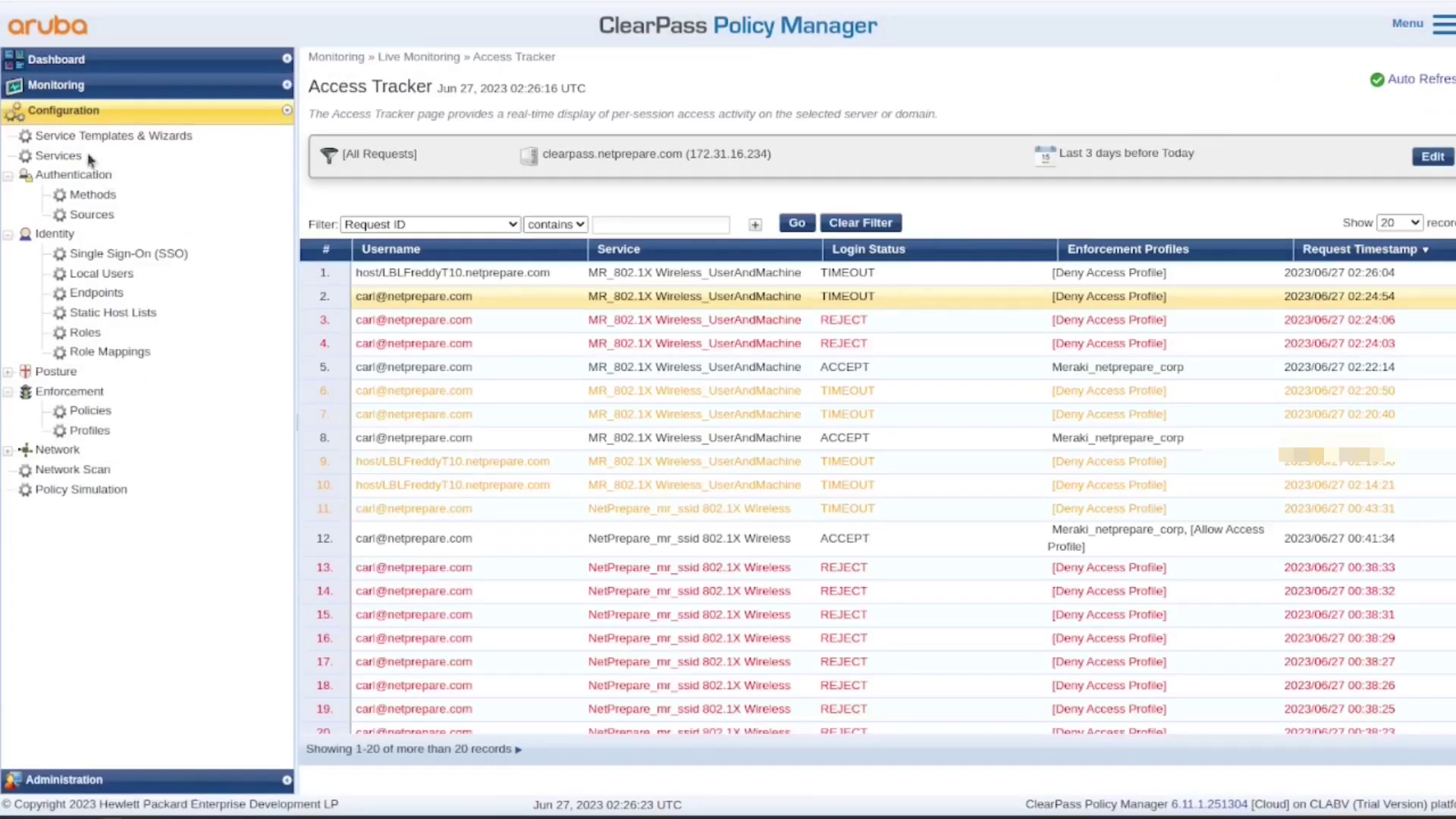
Step: Open MR_802.1X's Wireless_UserAndMachin_802.1x policy for editing and highlight rule 3's role condition
{"action": "left_click", "coordinate": [80, 158]}
{"action": "left_click", "coordinate": [692, 246]}
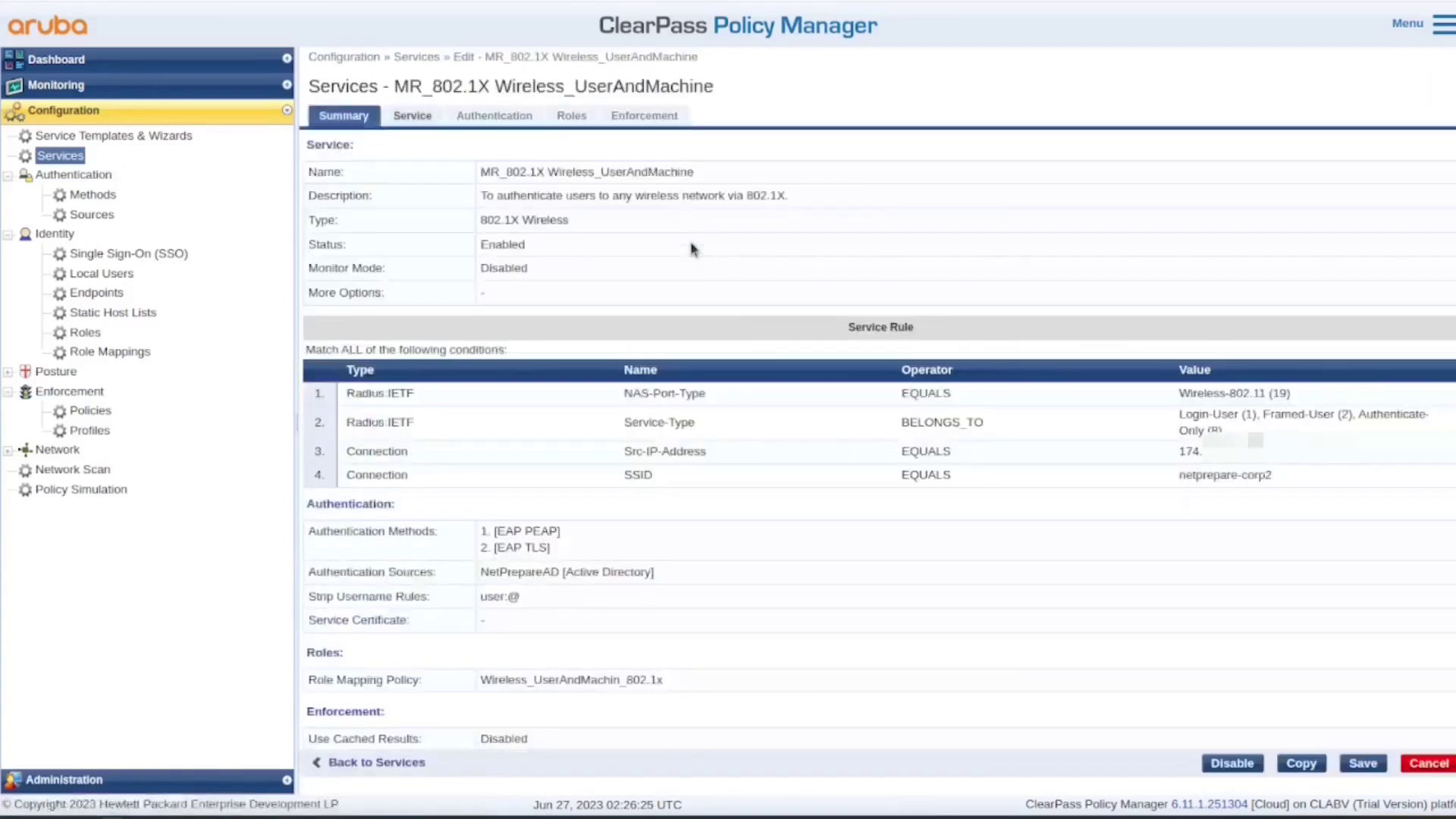
{"action": "left_click", "coordinate": [652, 123]}
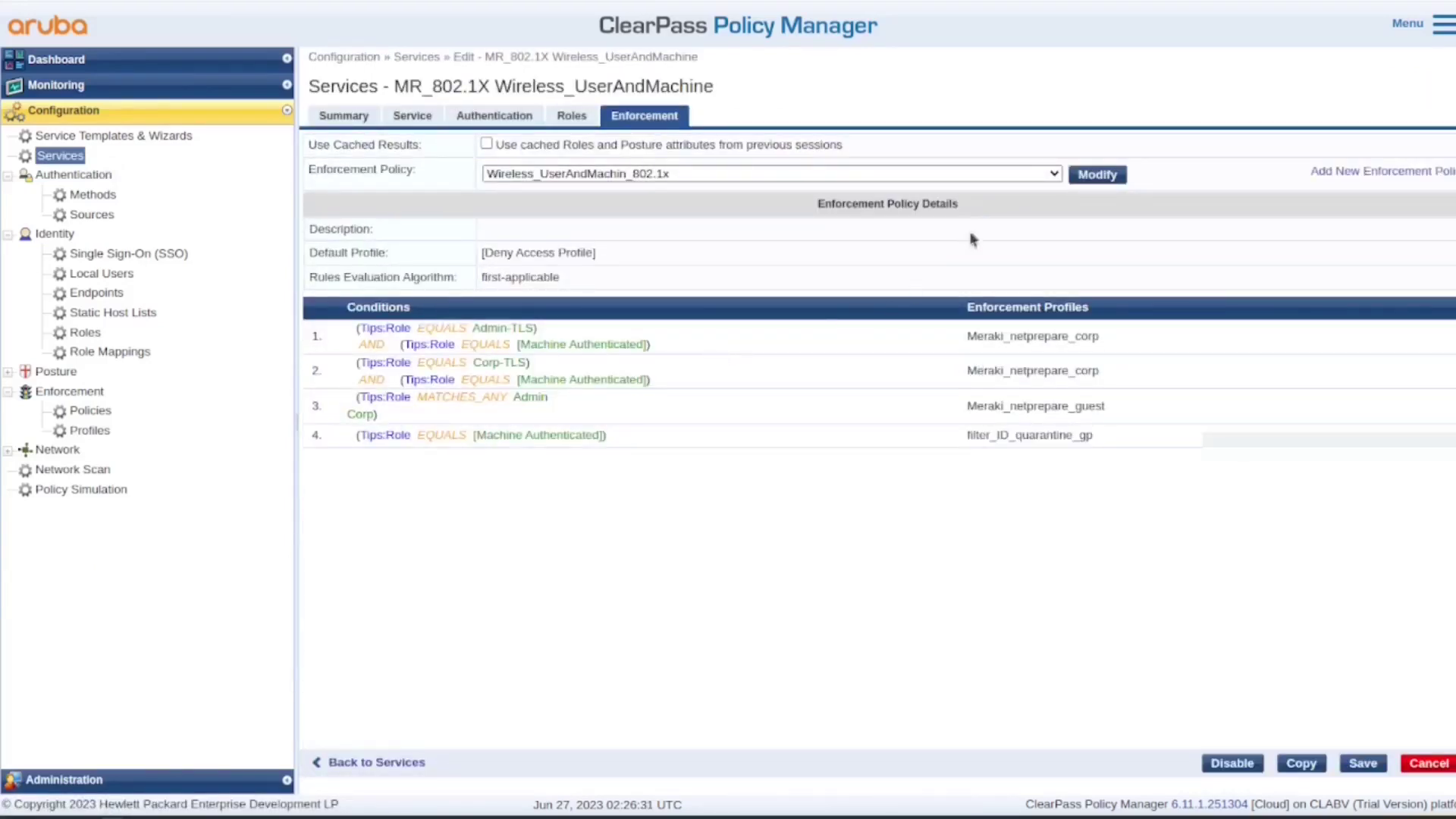
{"action": "left_click", "coordinate": [1096, 176]}
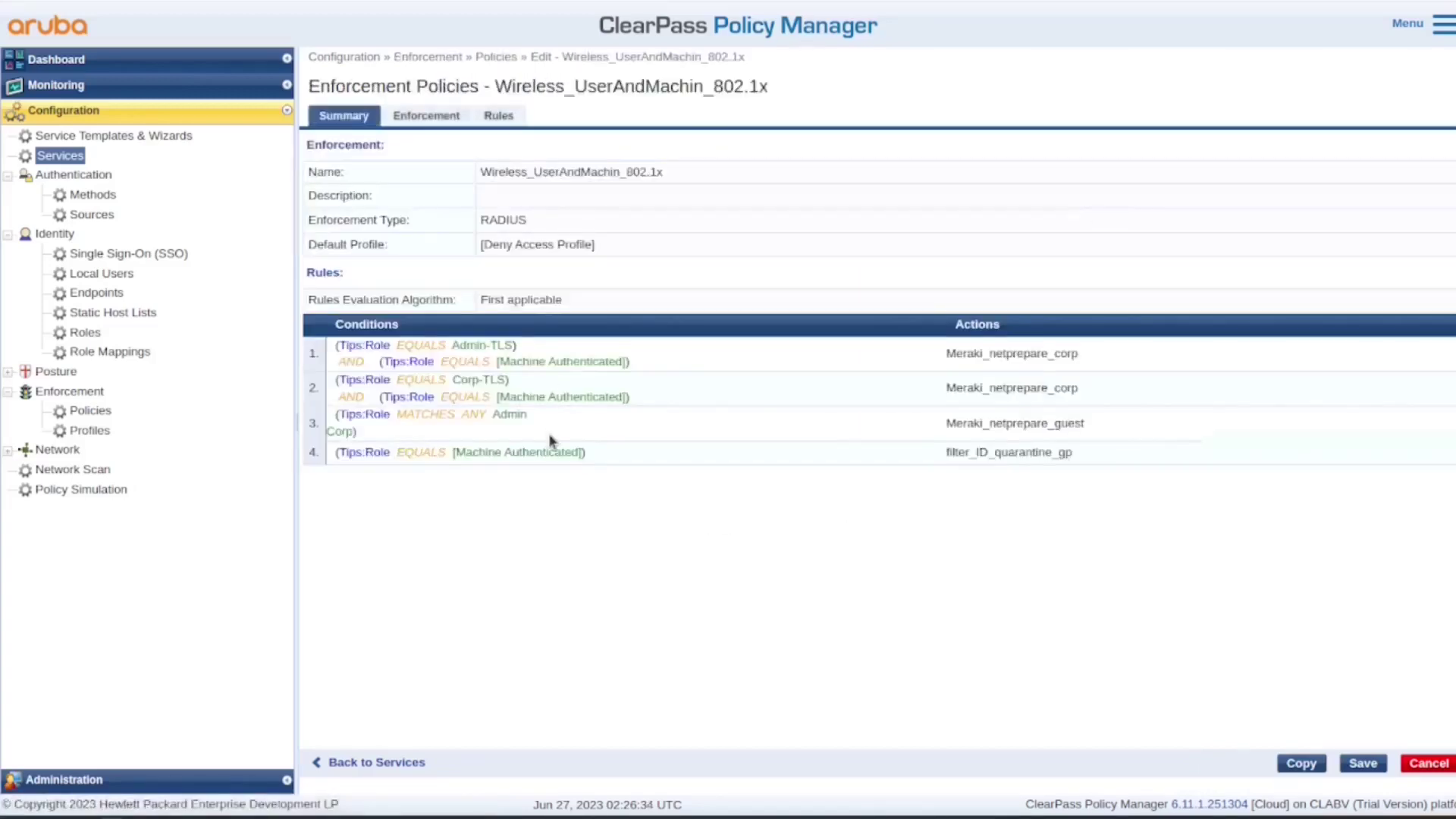
{"action": "left_click_drag", "start_coordinate": [486, 430], "coordinate": [323, 426]}
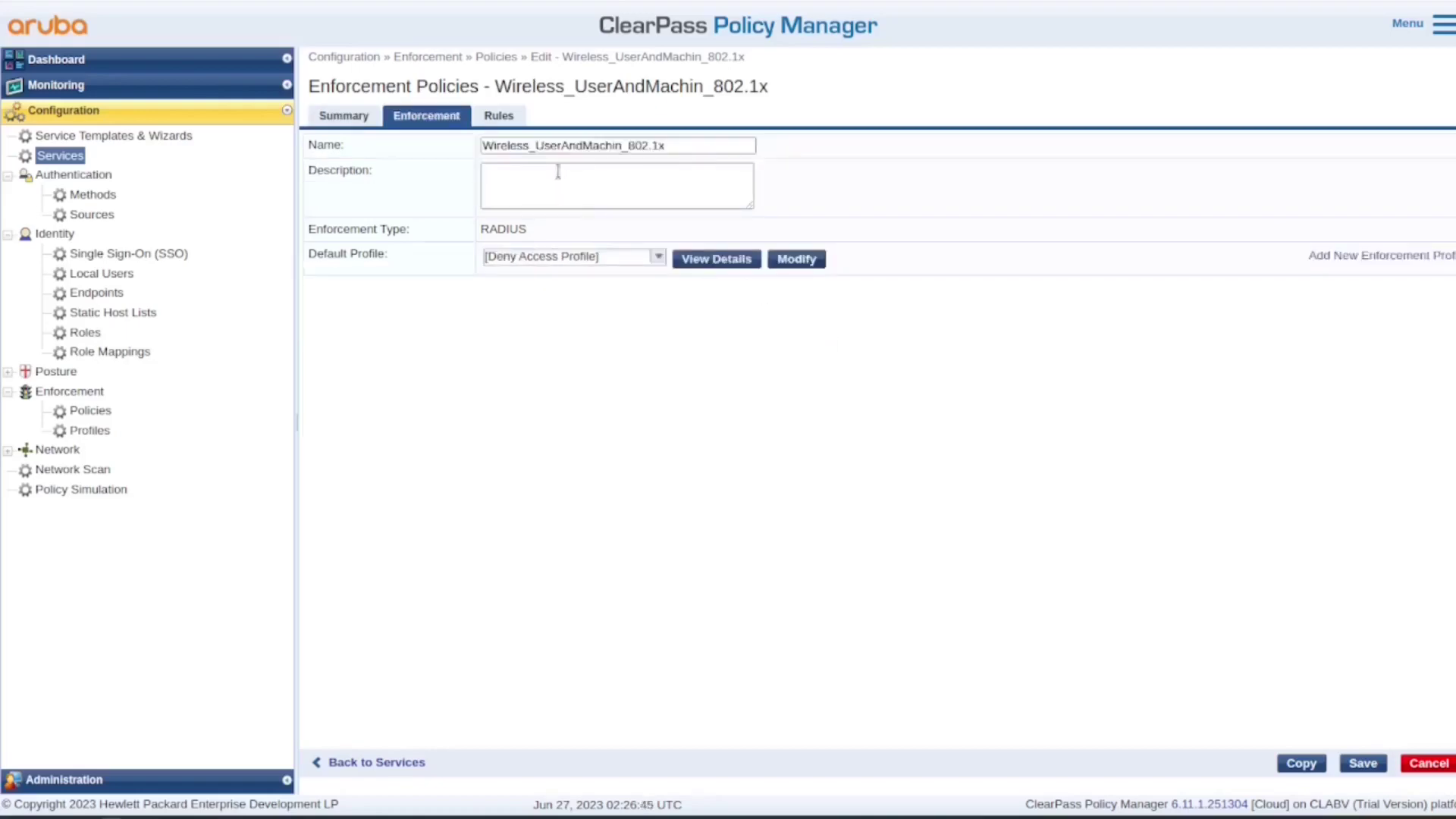
Step: Add Admin-TLS and Corp-TLS to rule 3's Role MATCHES_ANY condition and save the rule
{"action": "left_click", "coordinate": [500, 116]}
{"action": "left_click", "coordinate": [781, 245]}
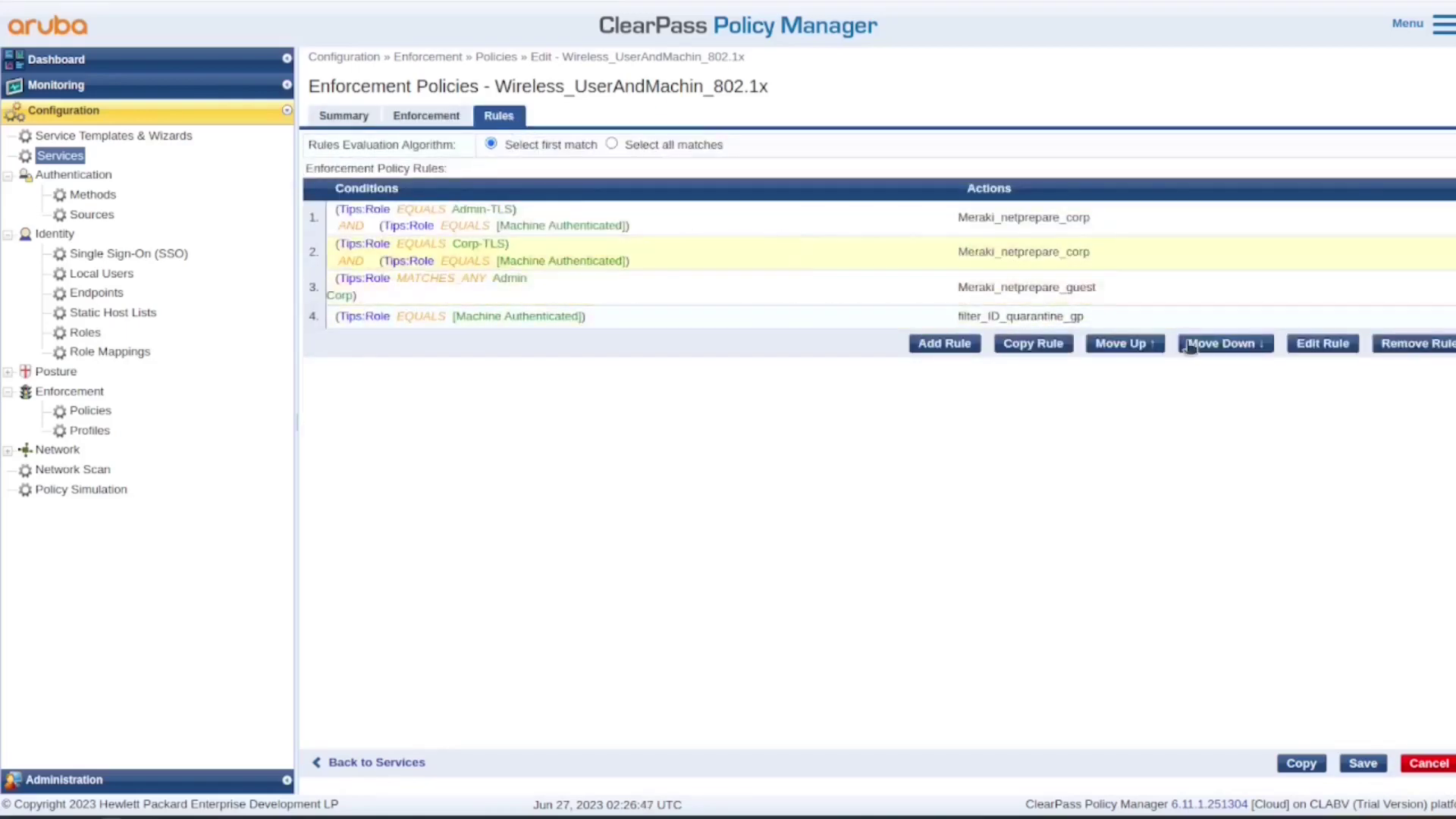
{"action": "left_click", "coordinate": [865, 287]}
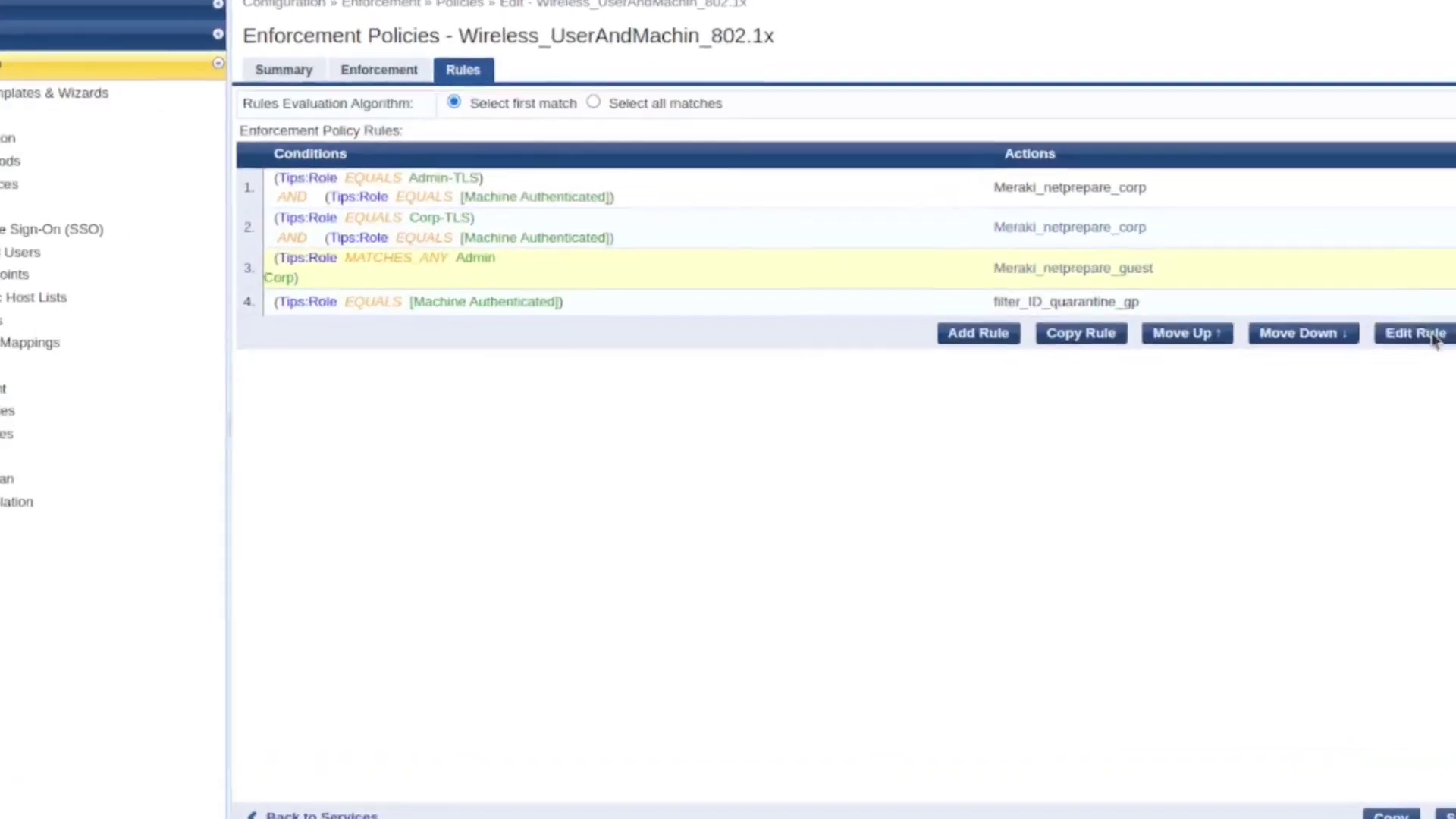
{"action": "left_click", "coordinate": [1416, 334]}
{"action": "left_click", "coordinate": [1053, 299]}
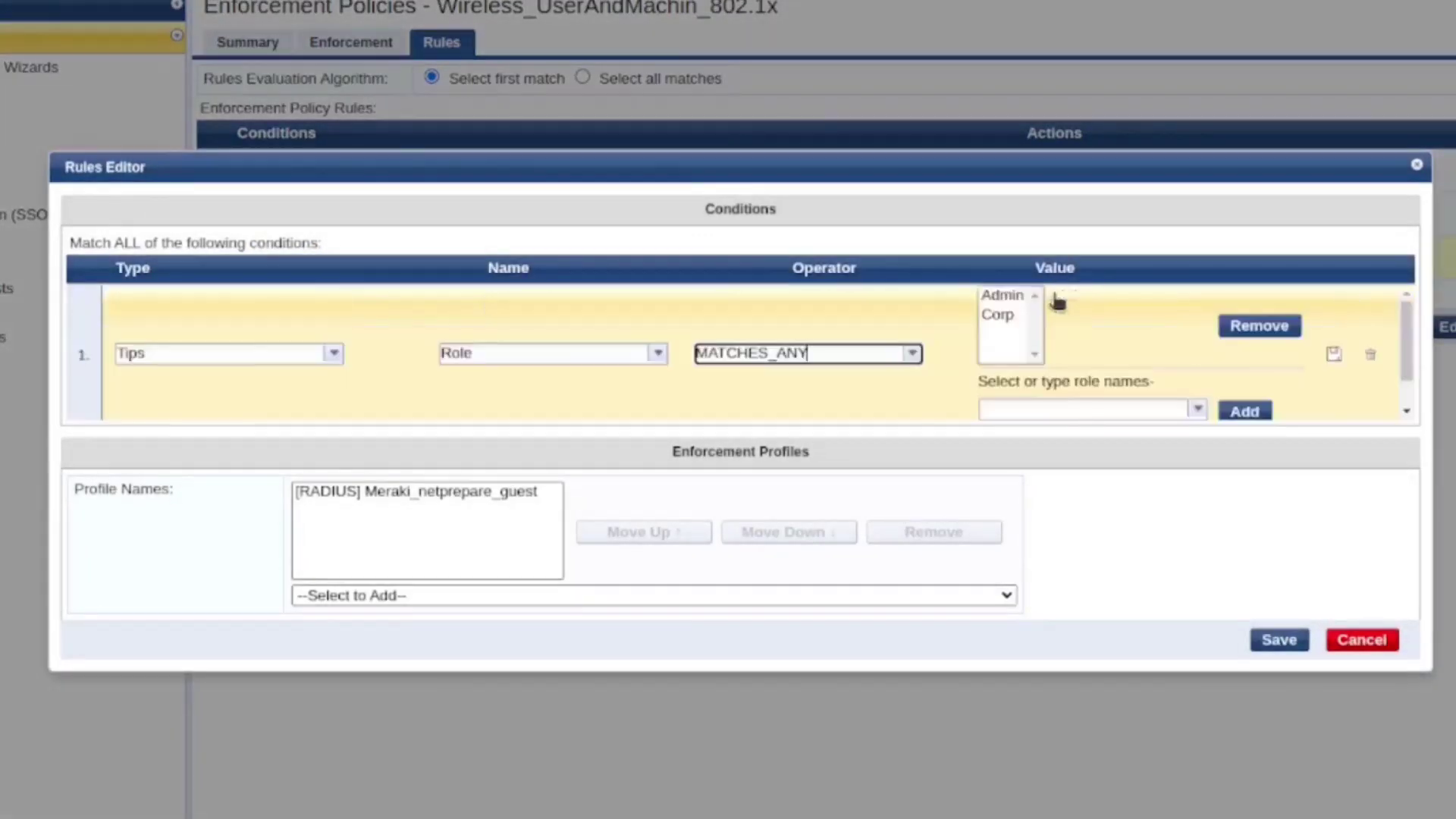
{"action": "left_click", "coordinate": [1198, 410]}
{"action": "left_click", "coordinate": [1123, 472]}
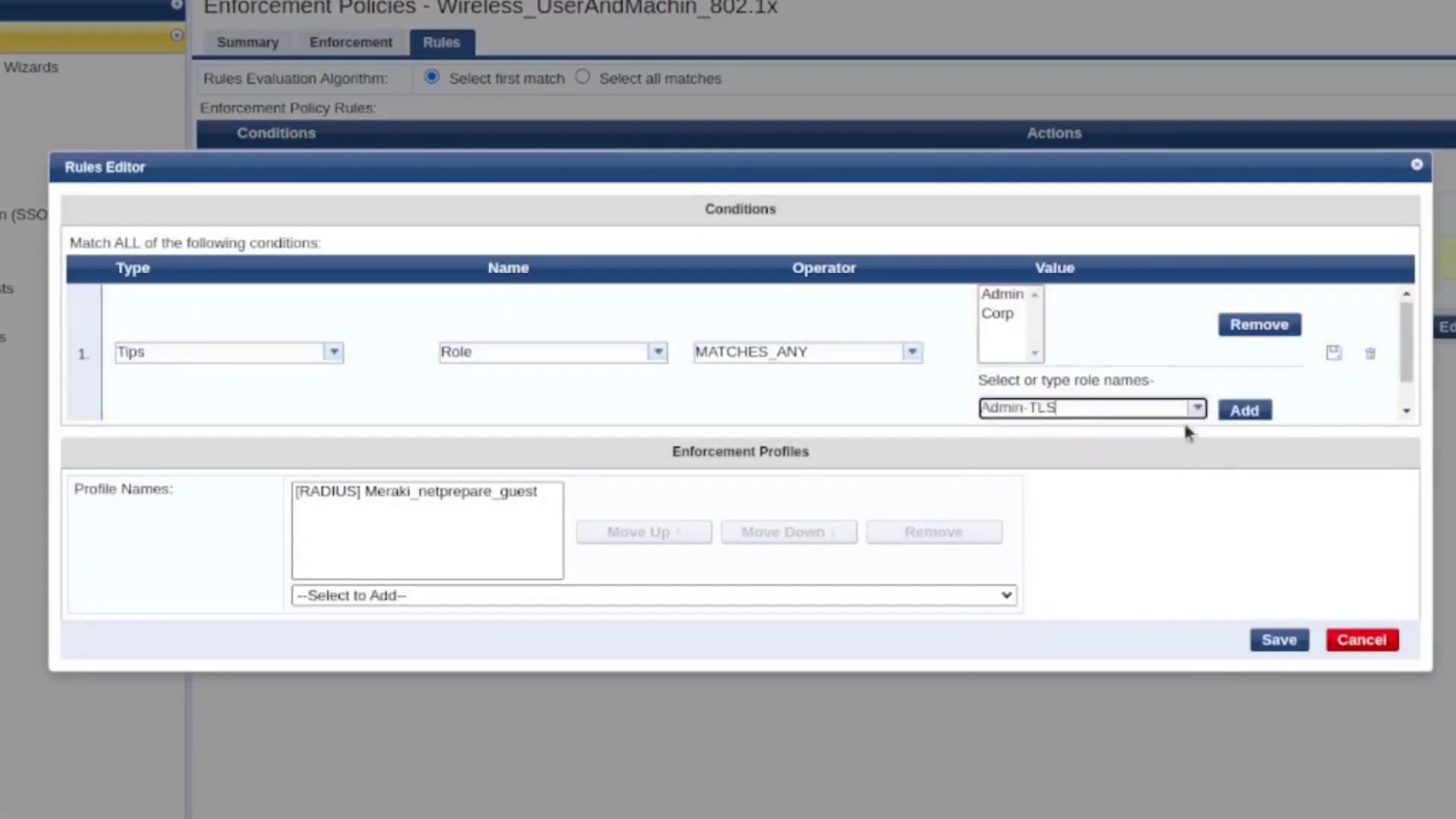
{"action": "left_click", "coordinate": [1231, 412]}
{"action": "left_click", "coordinate": [1198, 408]}
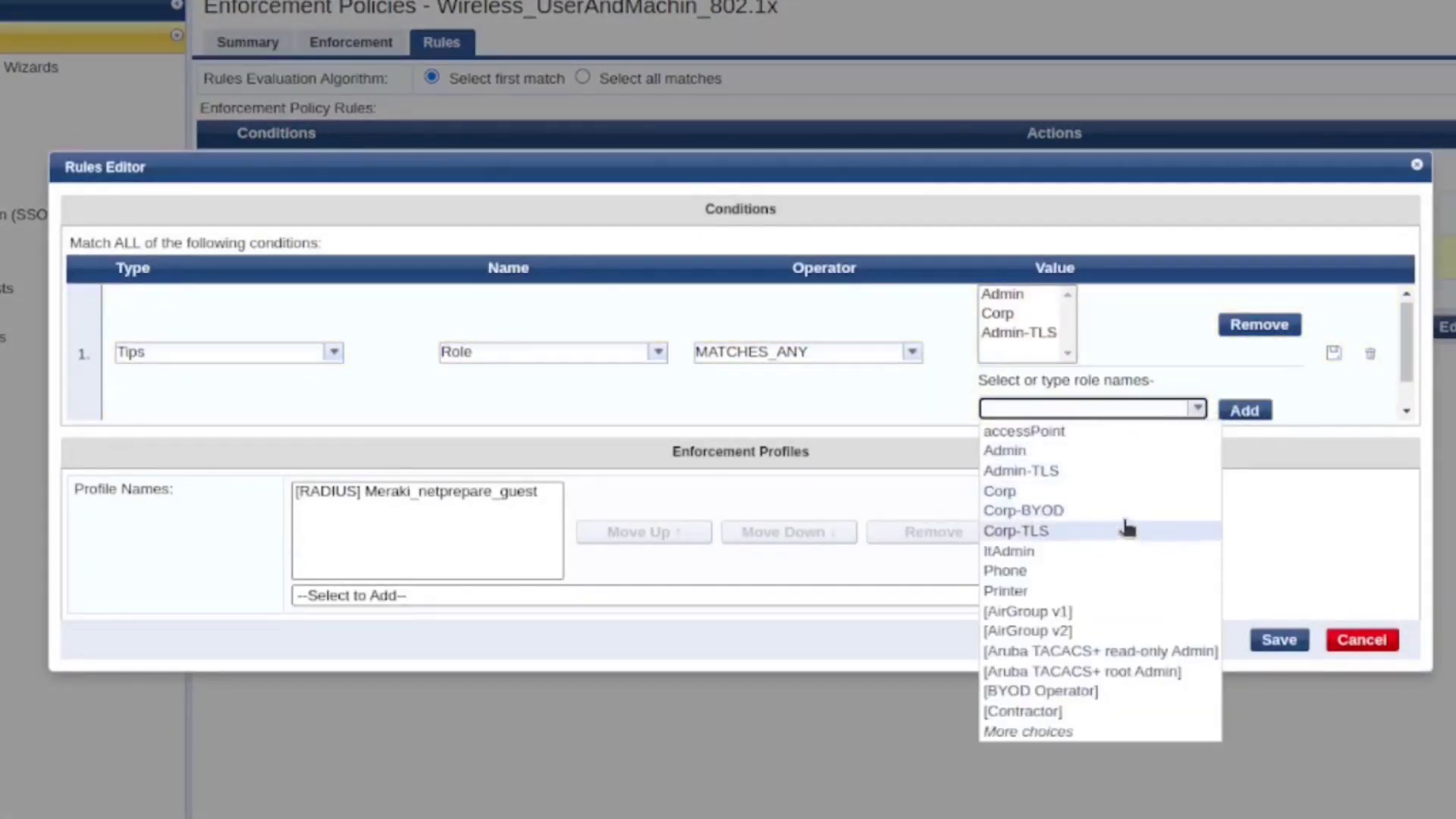
{"action": "left_click", "coordinate": [1128, 530]}
{"action": "left_click", "coordinate": [1247, 415]}
{"action": "left_click", "coordinate": [1270, 638]}
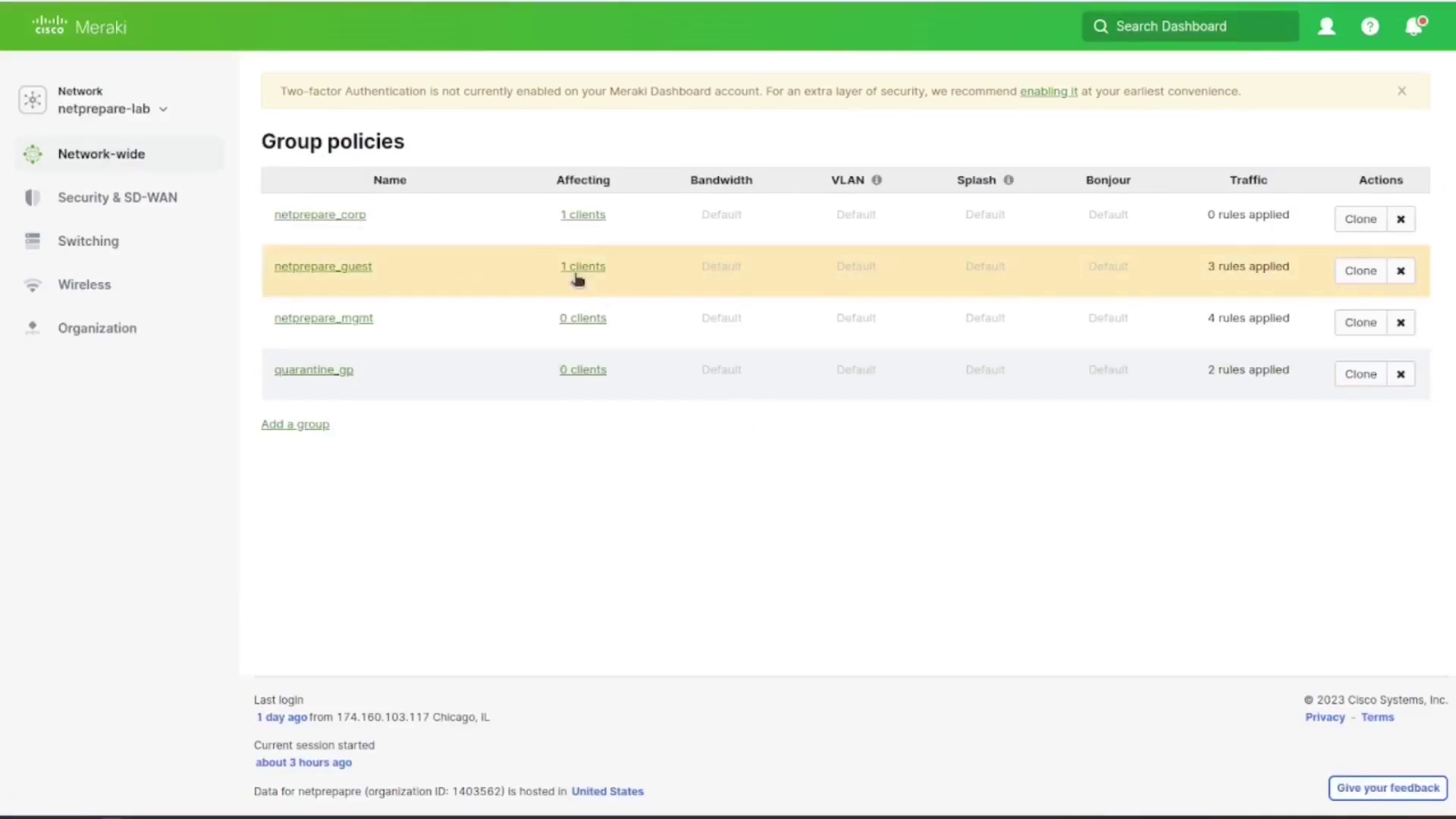
Step: Open the '1 clients' list for the netprepare_guest group policy
{"action": "left_click", "coordinate": [576, 279]}
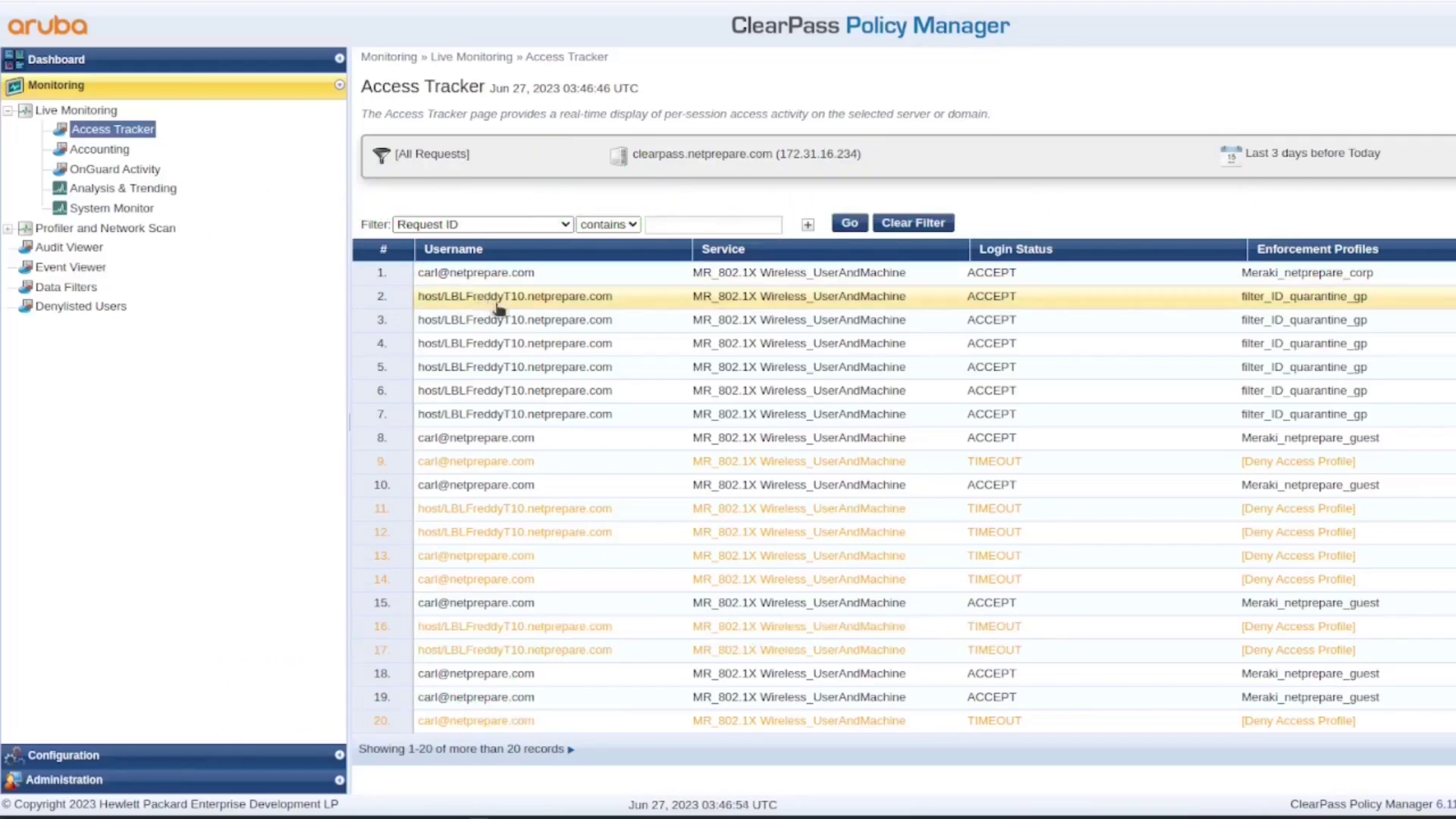
Step: Confirm the machine-only session got filter_ID_quarantine_gp with Filter-Id quarantine_gp
{"action": "left_click", "coordinate": [1008, 298]}
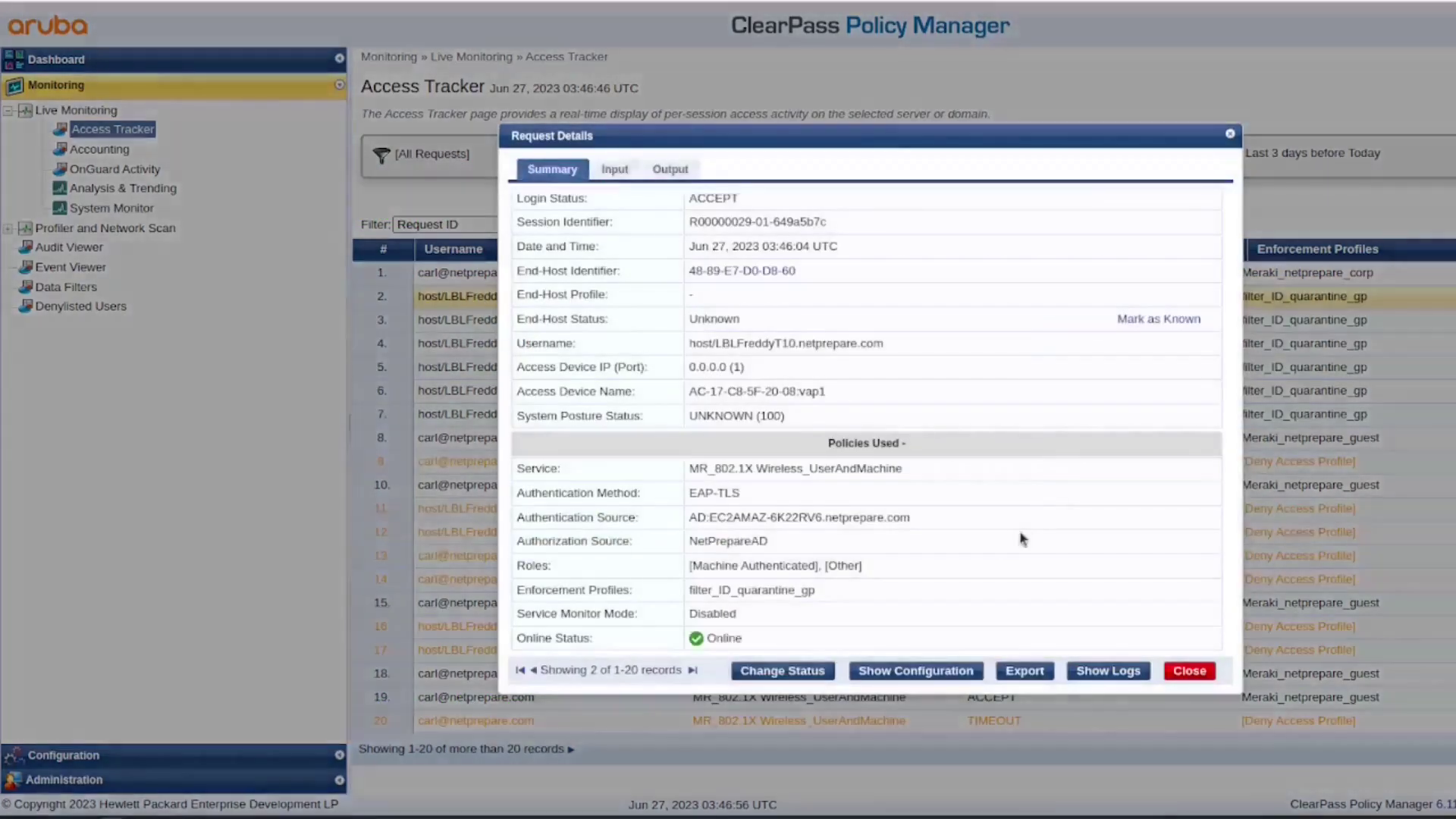
{"action": "triple_click", "coordinate": [784, 566]}
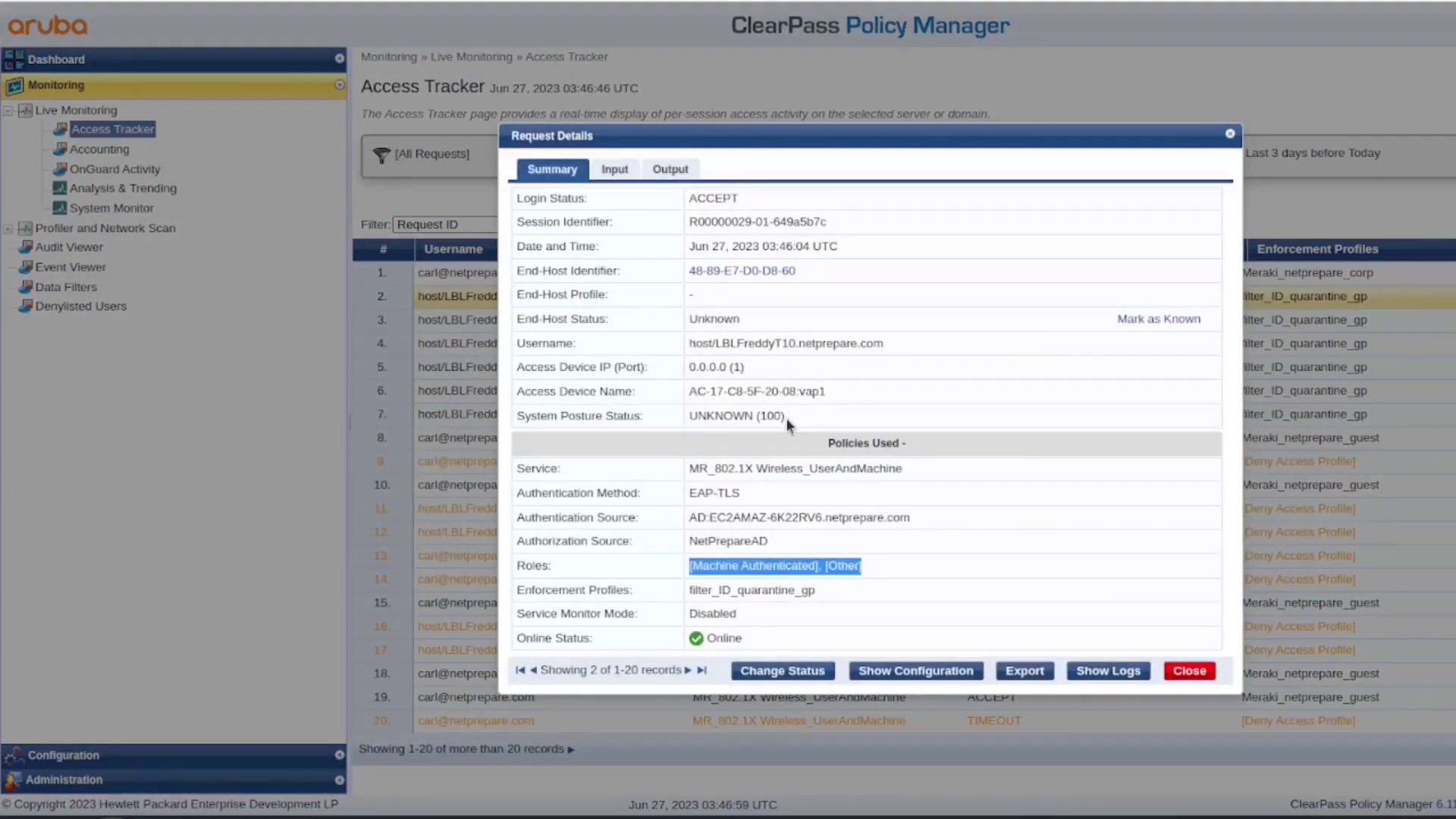
{"action": "left_click", "coordinate": [615, 168]}
{"action": "left_click", "coordinate": [670, 169]}
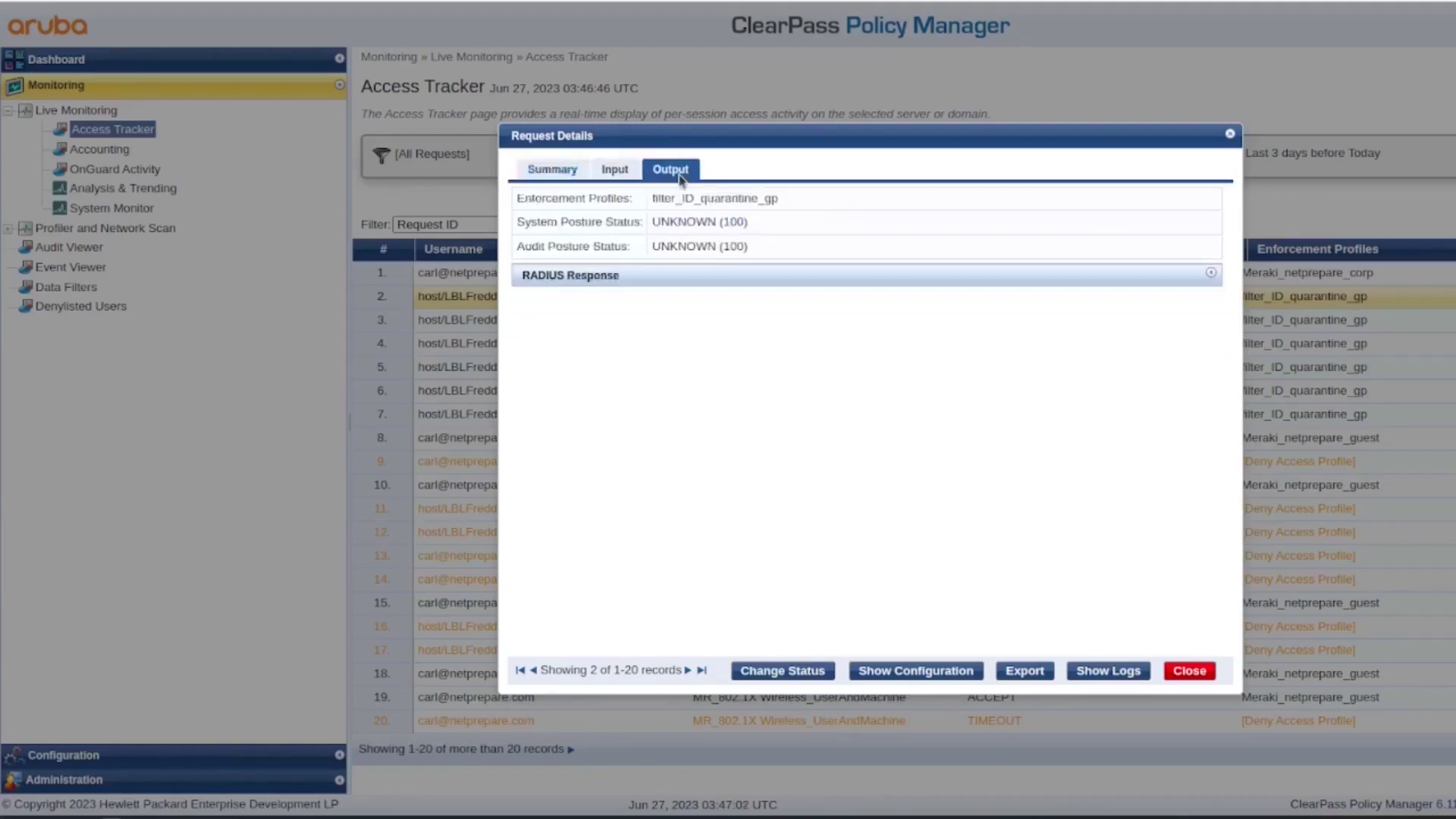
{"action": "left_click", "coordinate": [713, 276]}
{"action": "double_click", "coordinate": [717, 208]}
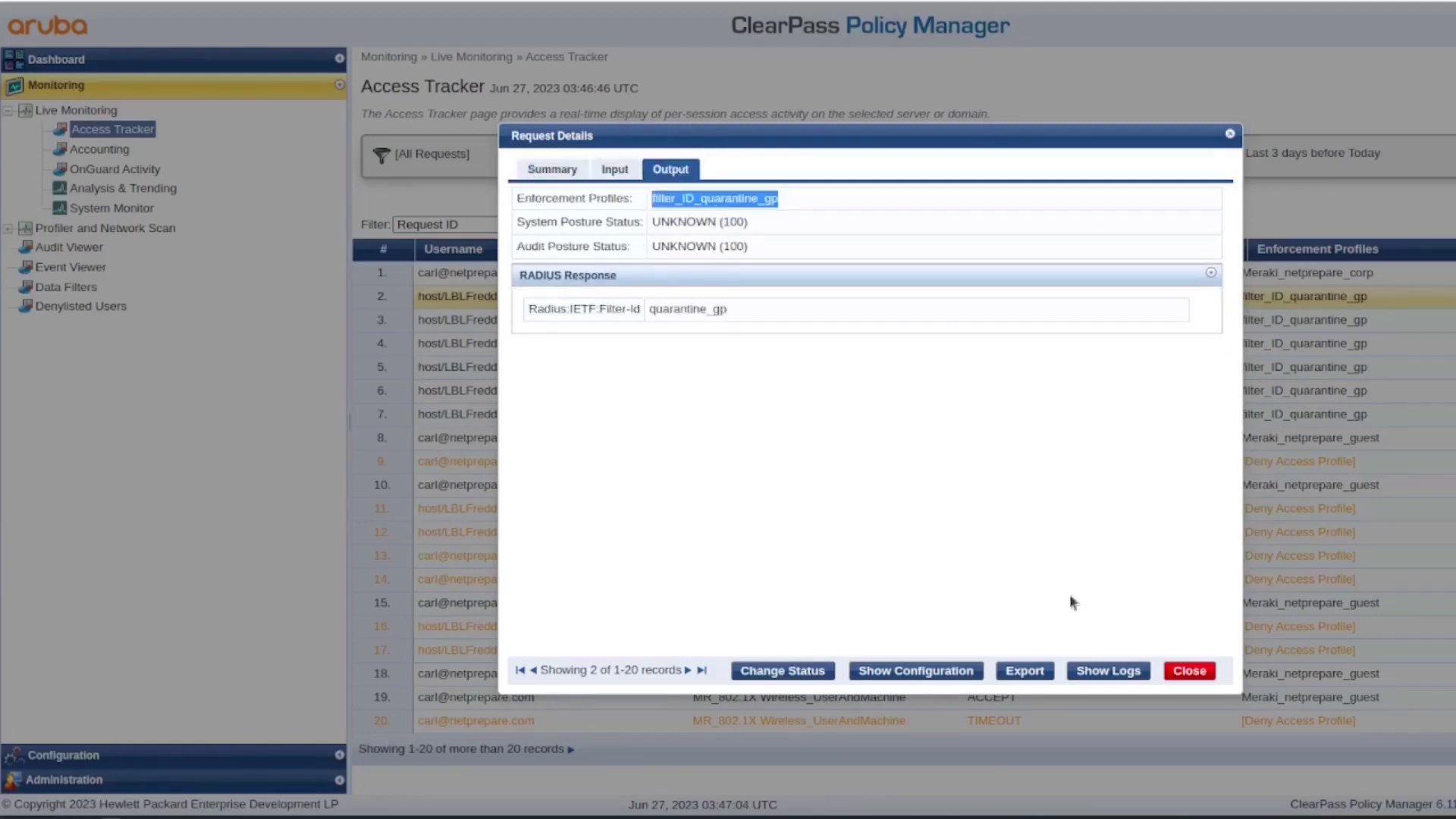
{"action": "left_click", "coordinate": [1189, 670]}
Step: Check carl's session roles (Corp-TLS, Machine, User Authenticated) and its Meraki_netprepare_corp profile
{"action": "left_click", "coordinate": [1252, 273]}
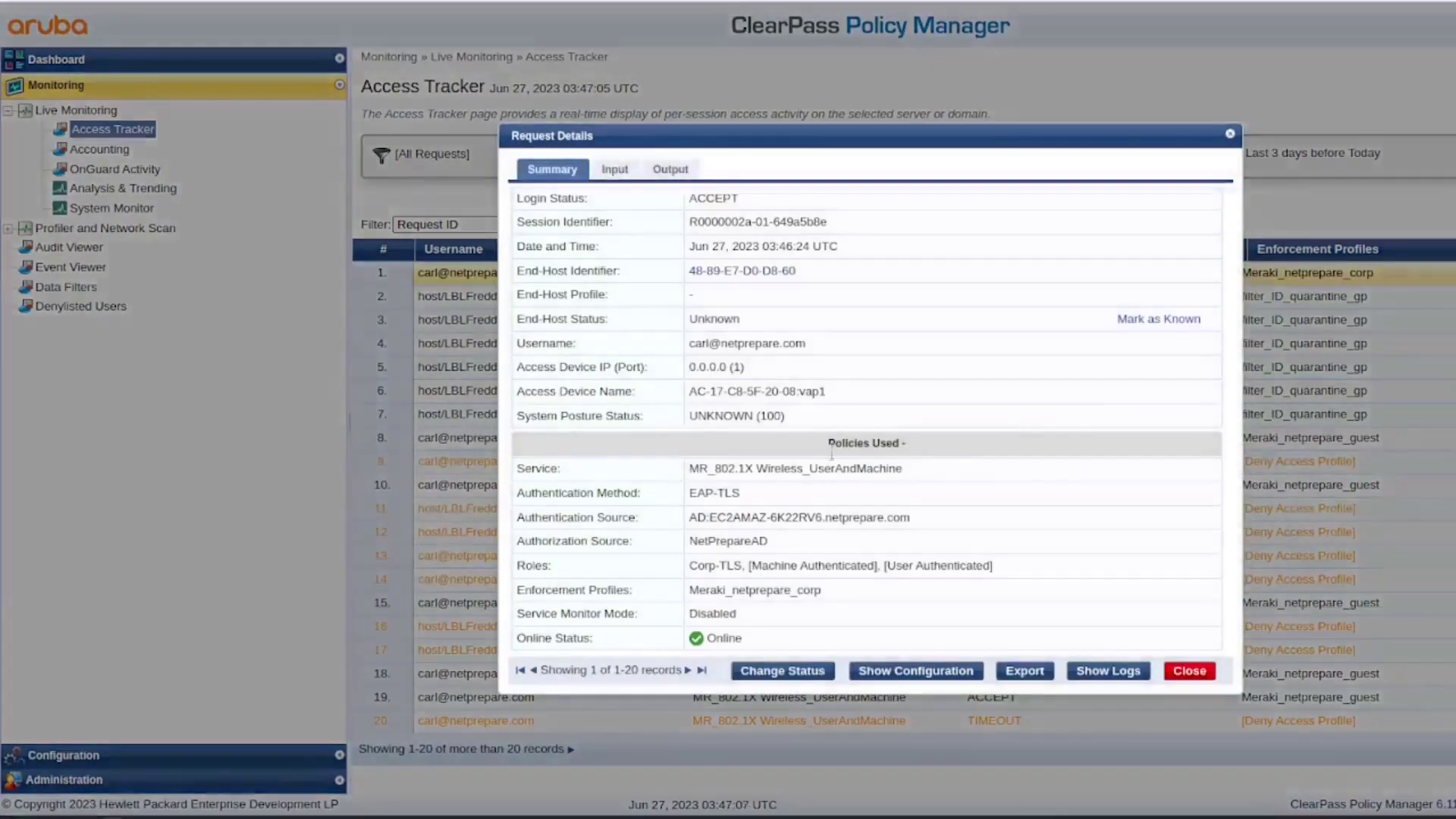
{"action": "triple_click", "coordinate": [727, 563]}
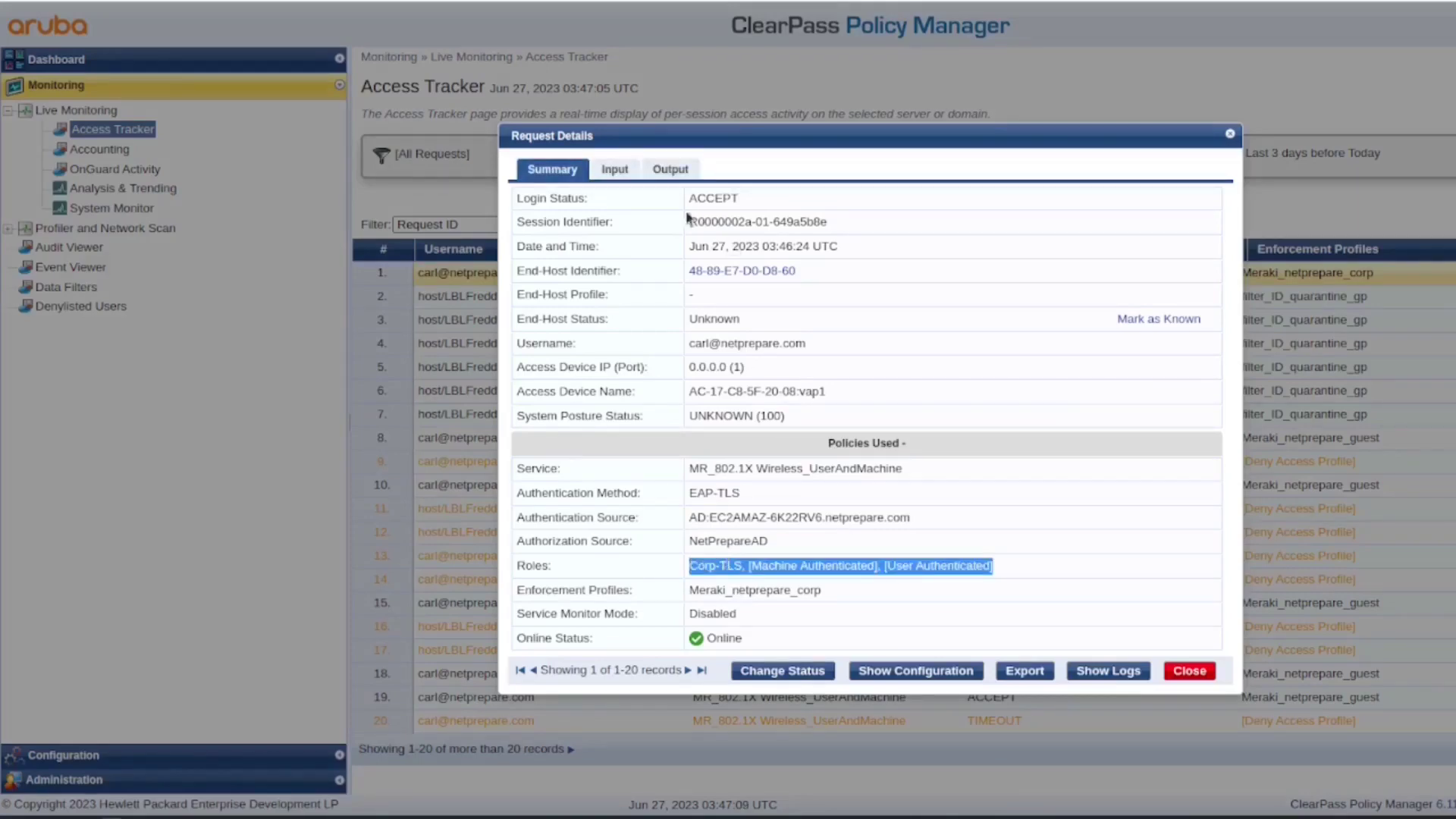
{"action": "left_click", "coordinate": [669, 169]}
{"action": "left_click", "coordinate": [614, 169]}
{"action": "left_click", "coordinate": [670, 169]}
{"action": "triple_click", "coordinate": [717, 198]}
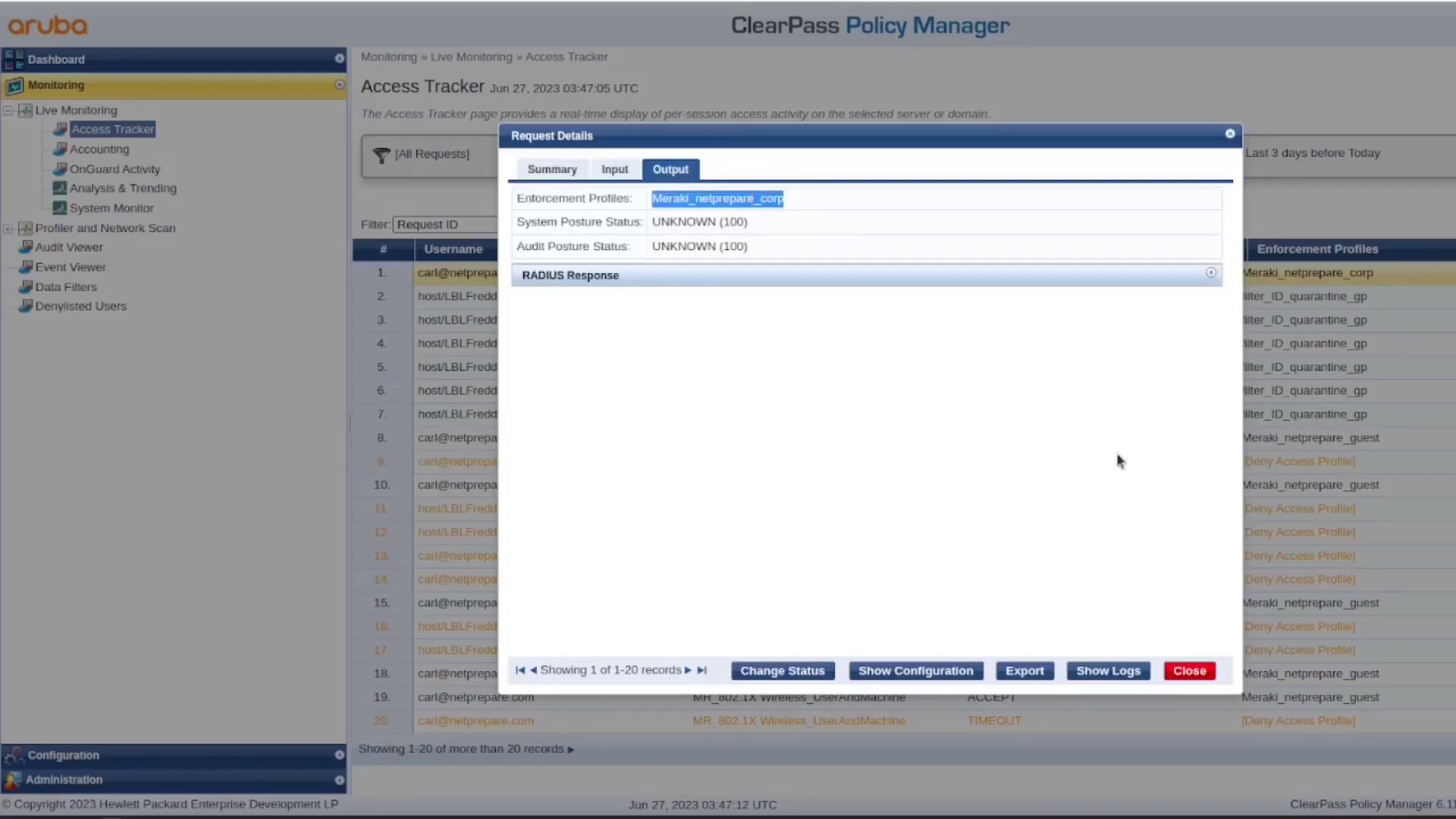